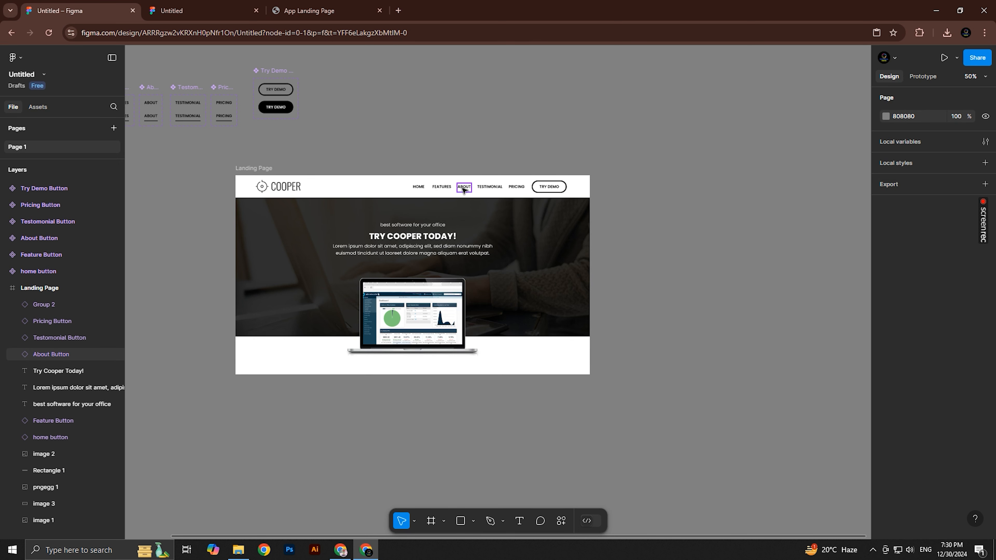
Examine the sections of the reference App Landing Page to see how its content continues below the hero area
left_click(327, 5)
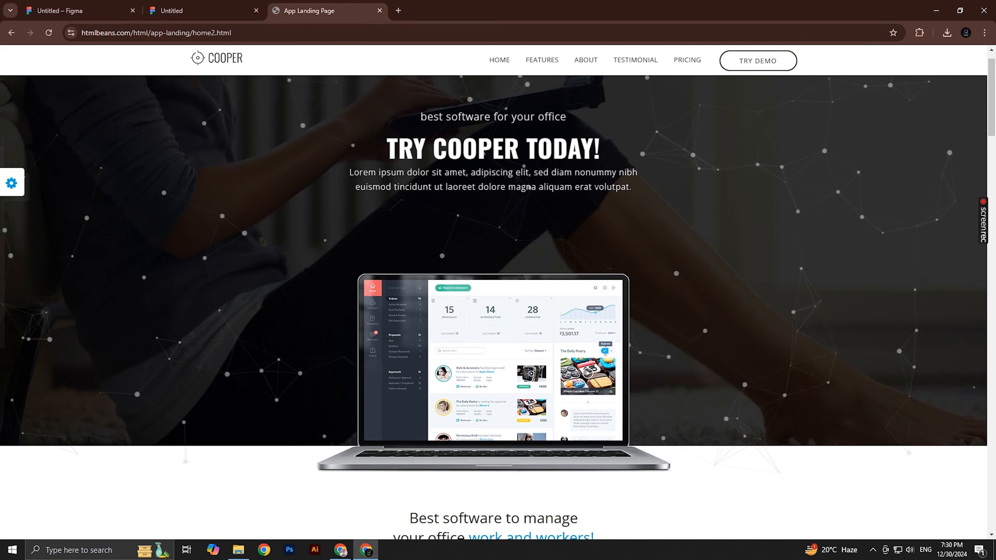
scroll(604, 182, "up", 1)
scroll(600, 189, "down", 8)
scroll(597, 194, "down", 5)
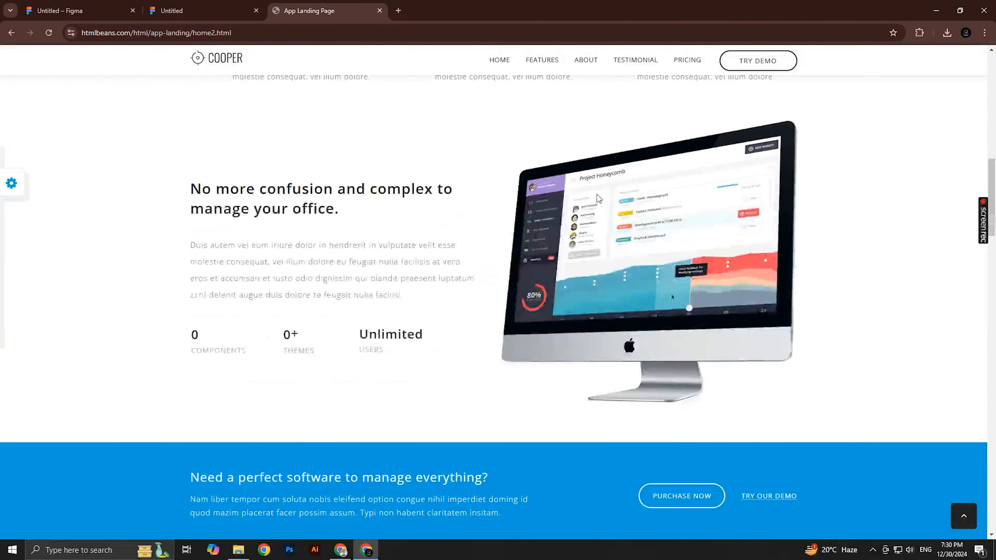
scroll(594, 220, "up", 10)
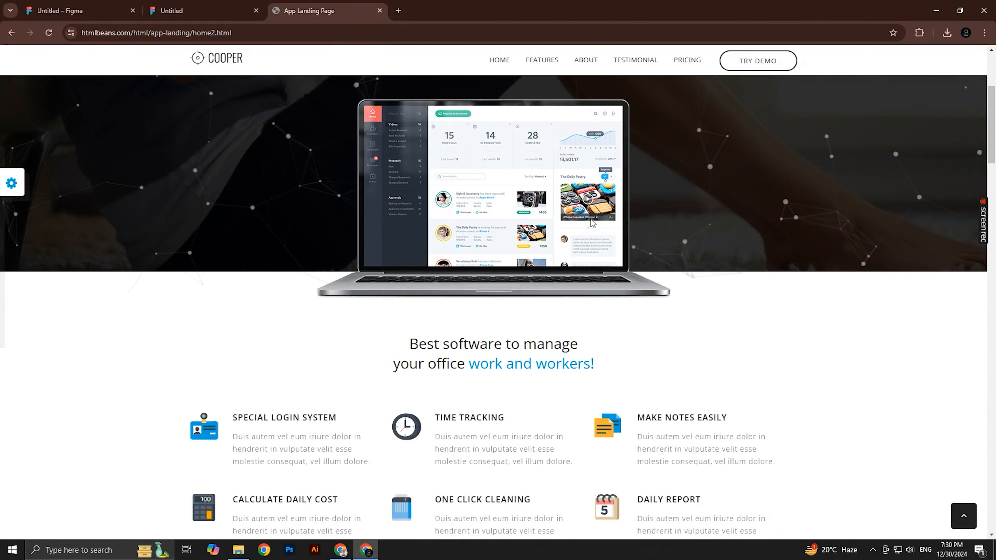
scroll(592, 220, "down", 4)
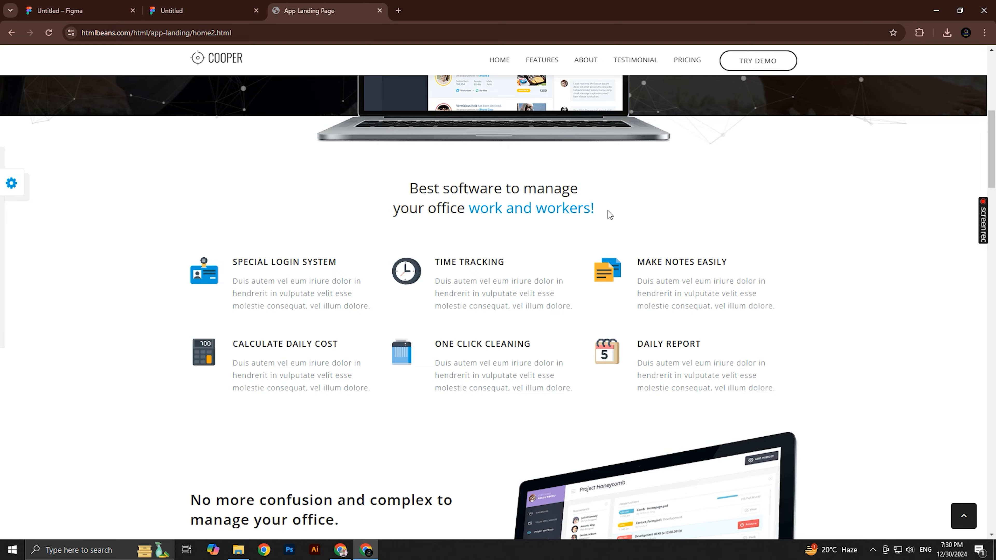
scroll(608, 214, "down", 15)
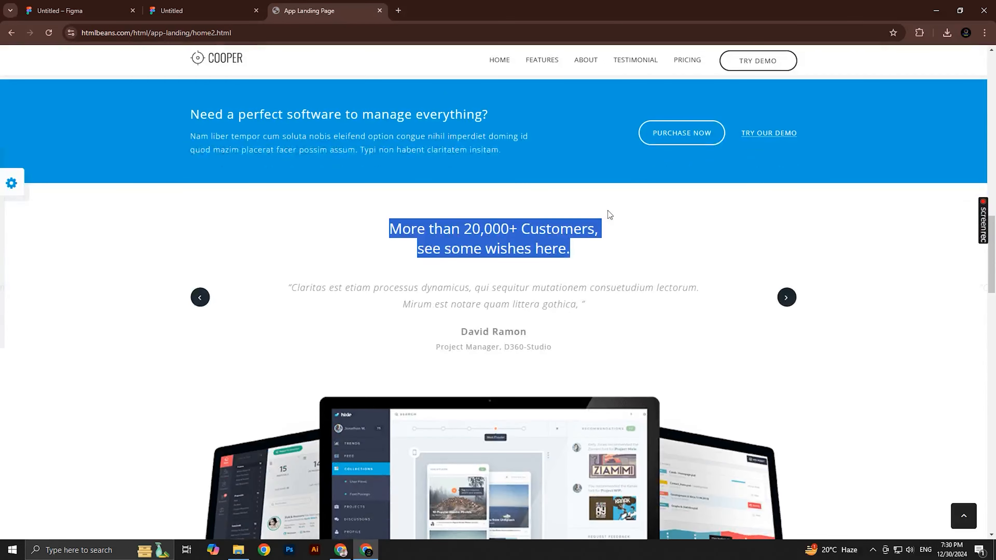
scroll(608, 215, "up", 6)
key("ctrl+shift+Tab")
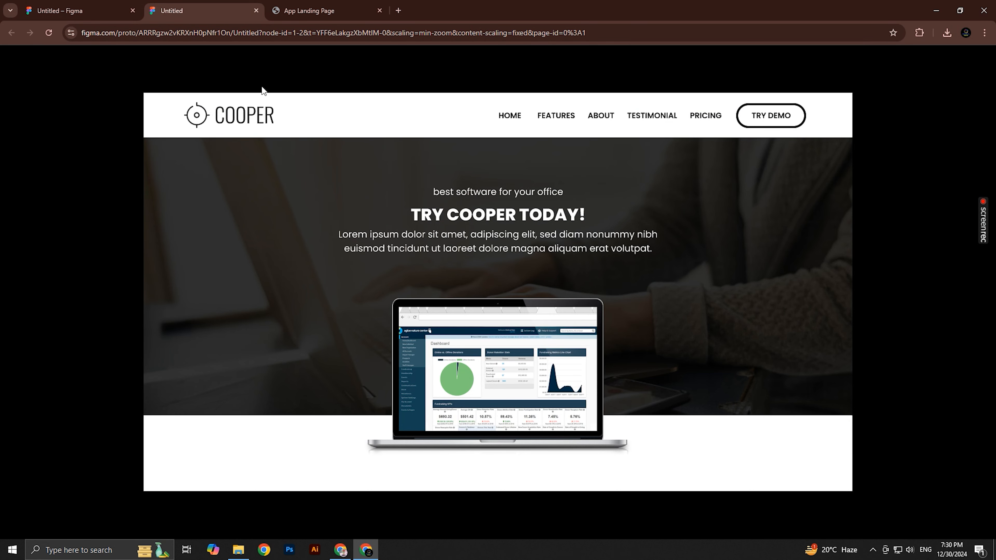
Return to the design file and draw a new frame about 1184 × 1334 beside the Landing Page frame
left_click(121, 5)
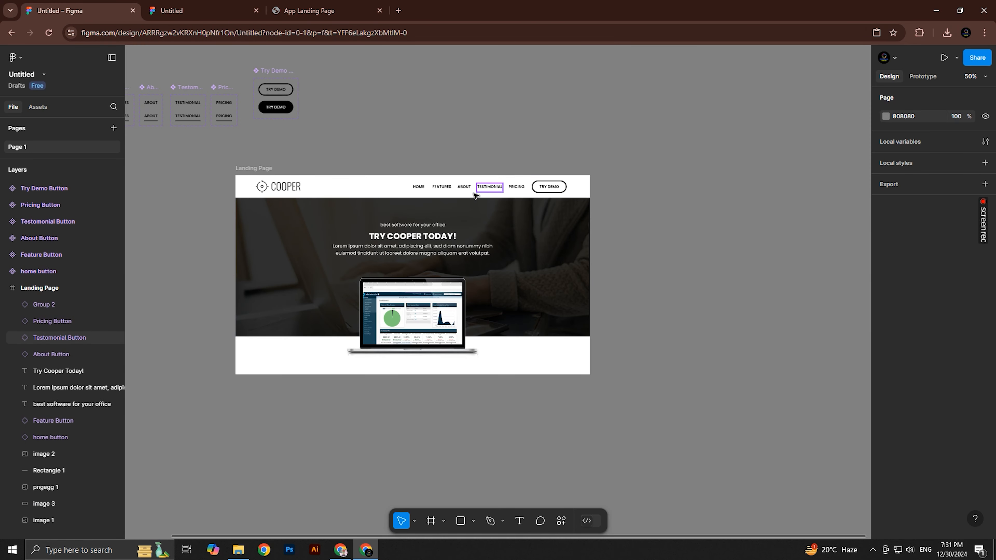
left_click_drag(313, 180, 402, 143)
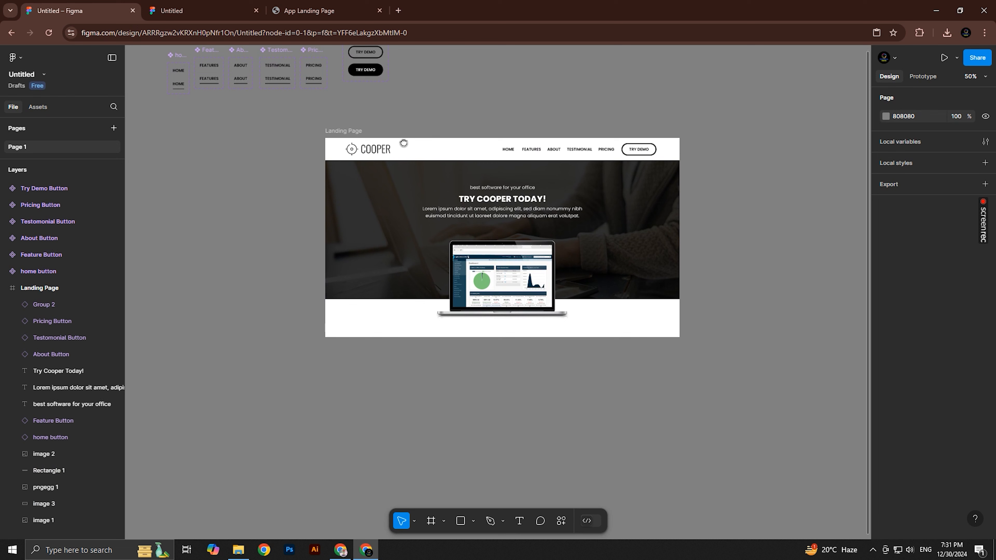
left_click(343, 132)
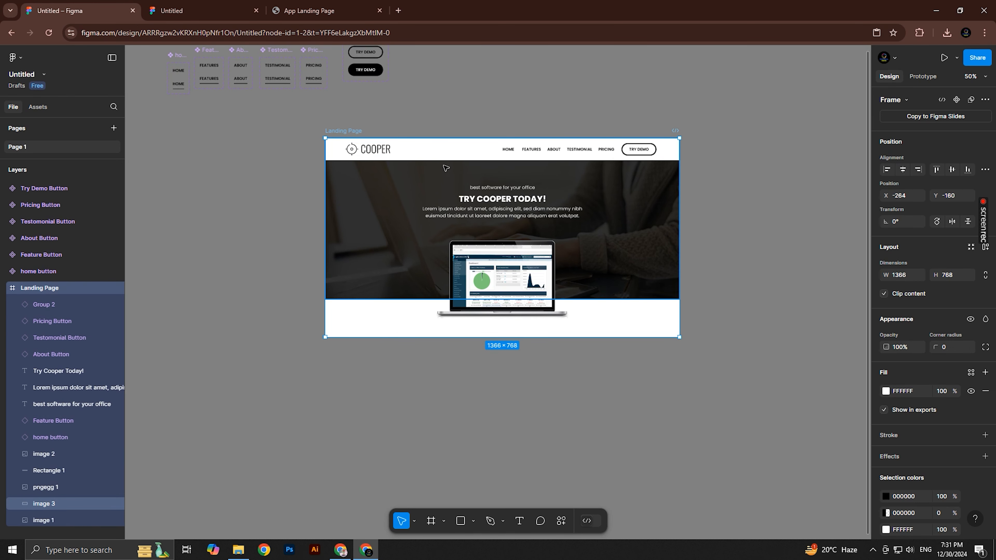
left_click_drag(444, 165, 410, 170)
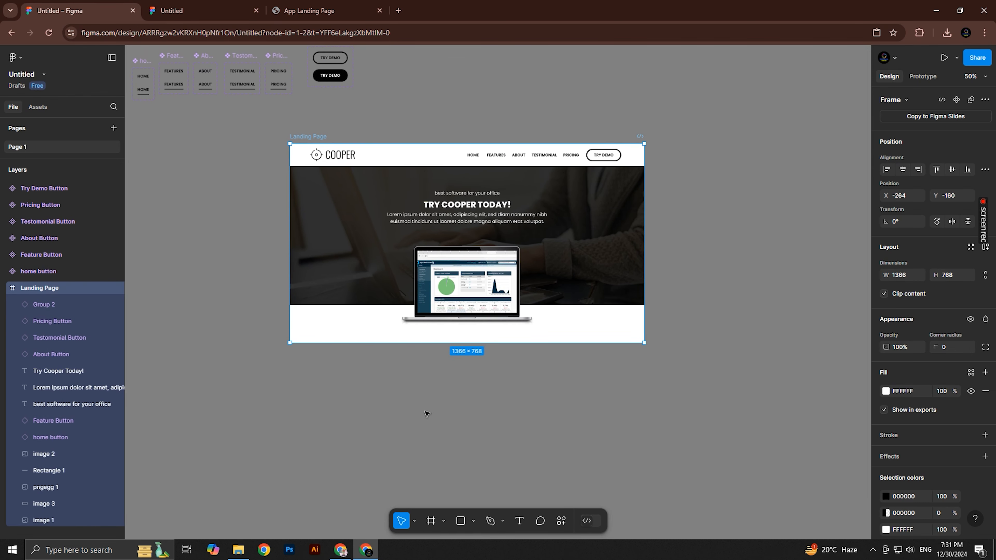
left_click(433, 524)
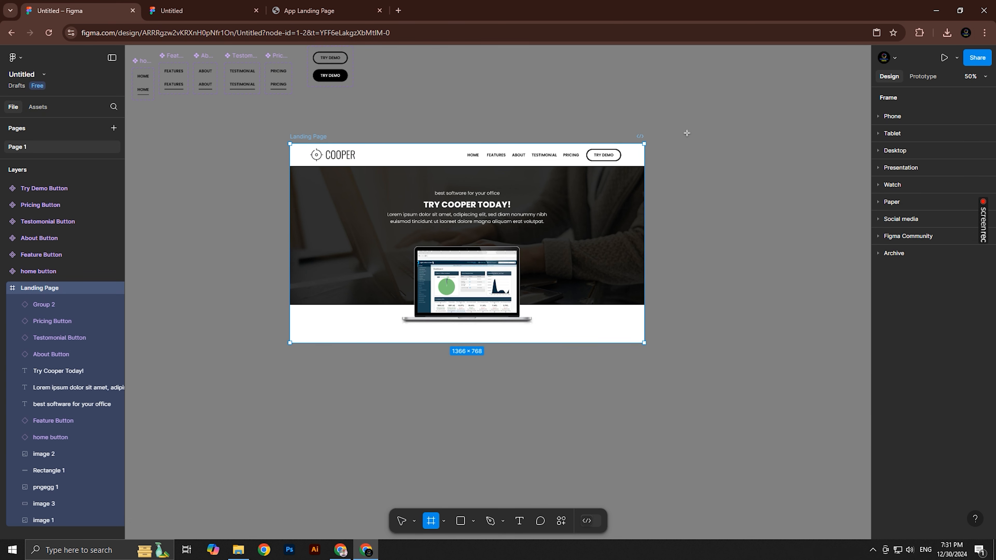
scroll(567, 160, "right", 5)
mouse_move(501, 131)
left_mouse_down()
mouse_move(631, 269)
mouse_move(803, 488)
mouse_move(809, 477)
left_mouse_up()
left_click_drag(322, 101, 416, 107)
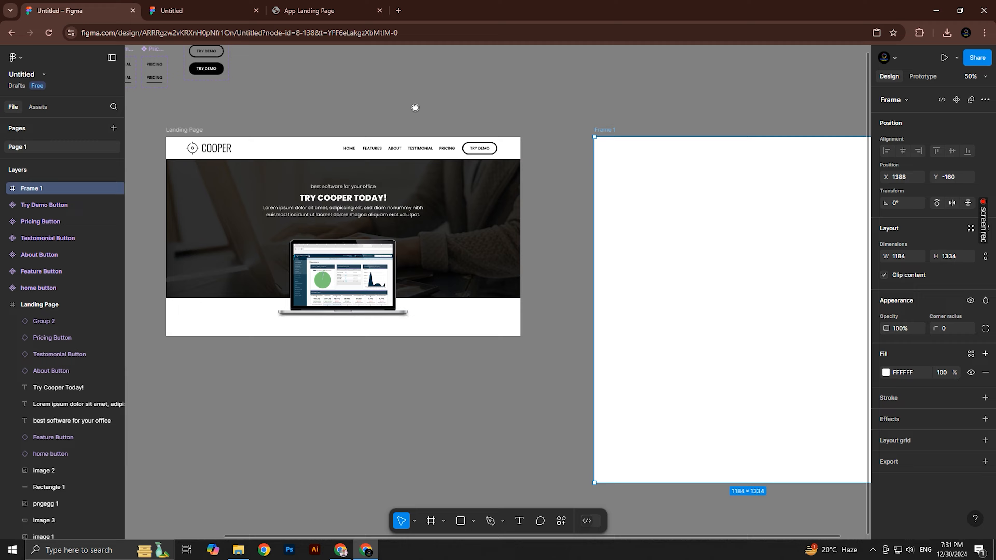
scroll(370, 110, "right", 3)
left_click(524, 159, "alt")
left_click_drag(554, 173, 533, 173)
Match the new frame's width to Landing Page at 1366 and stretch its height to about 2716
left_click(291, 132)
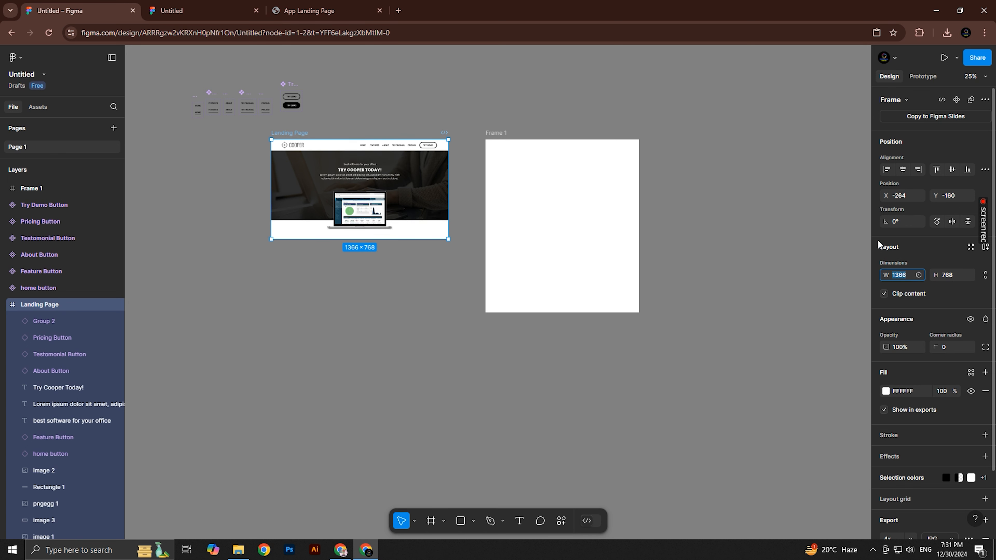
left_click(494, 133)
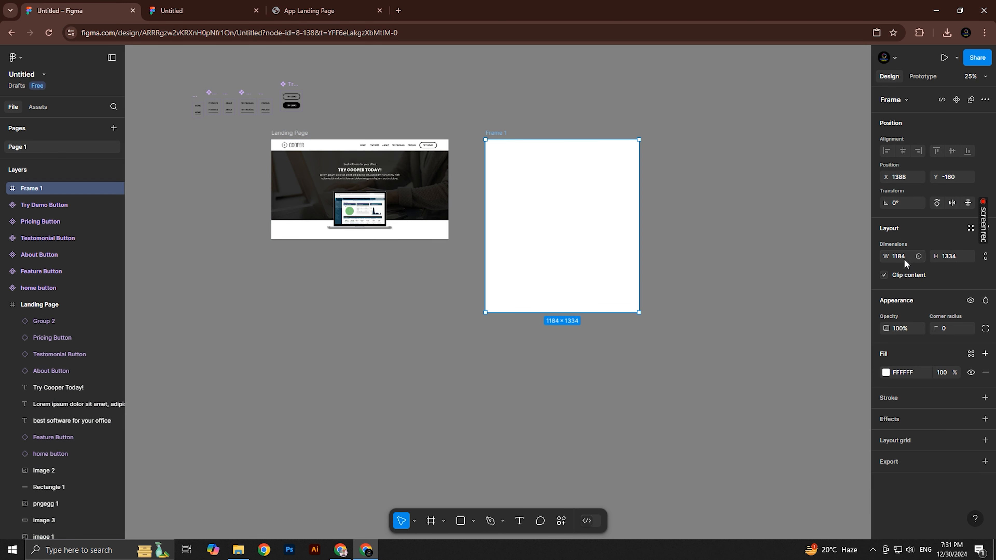
left_click(881, 257)
type("1366")
key("Return")
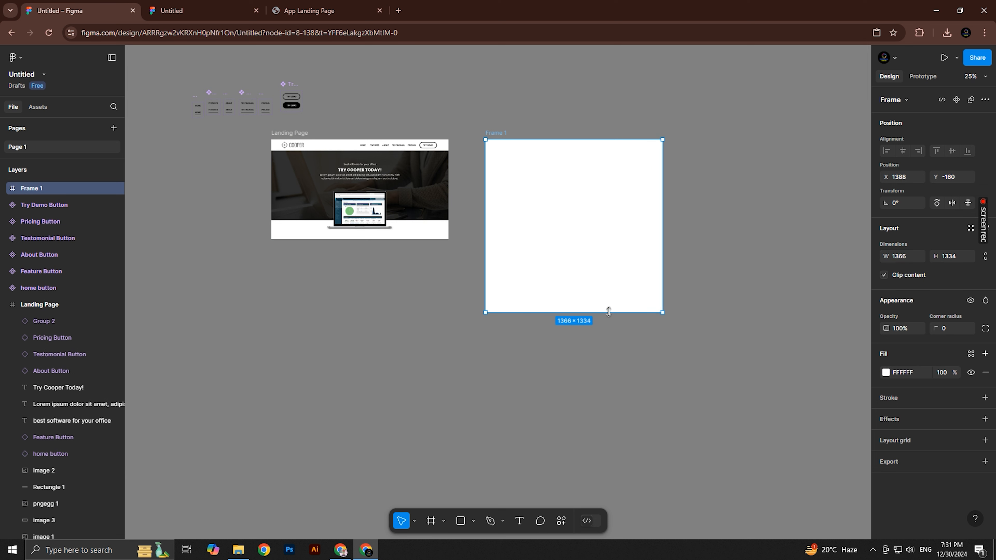
left_click_drag(608, 312, 616, 491)
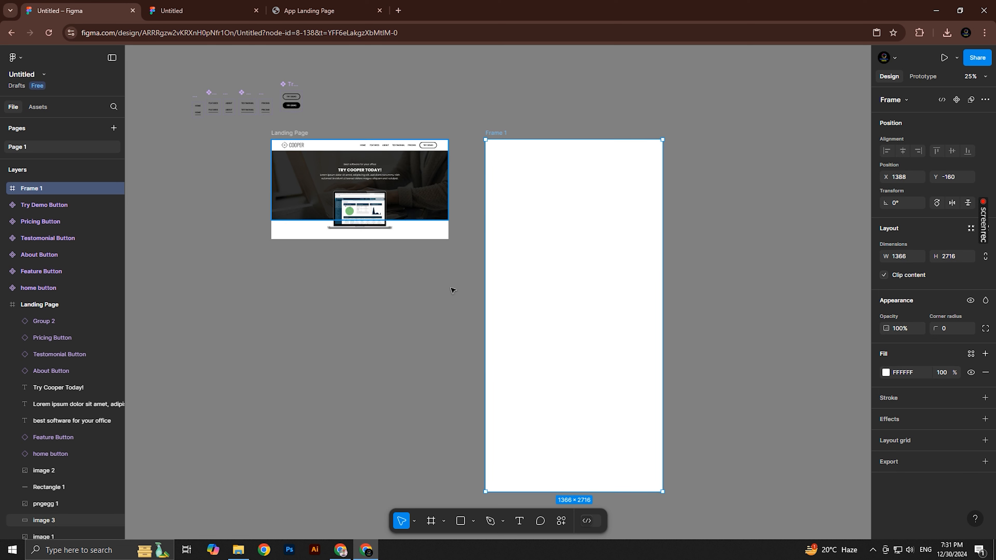
key("Escape")
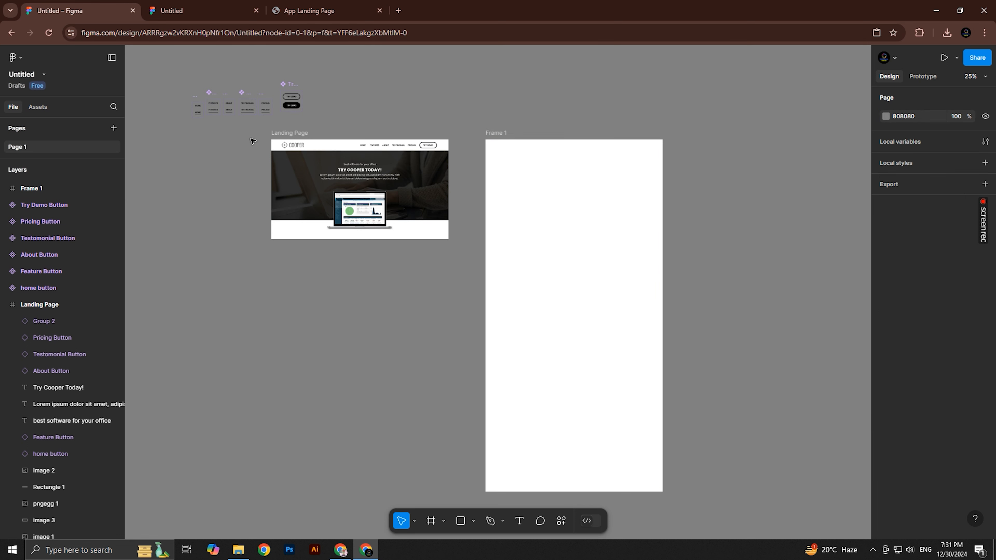
Copy all contents of the Landing Page frame into the new tall frame
left_click(351, 182)
key("ctrl+a")
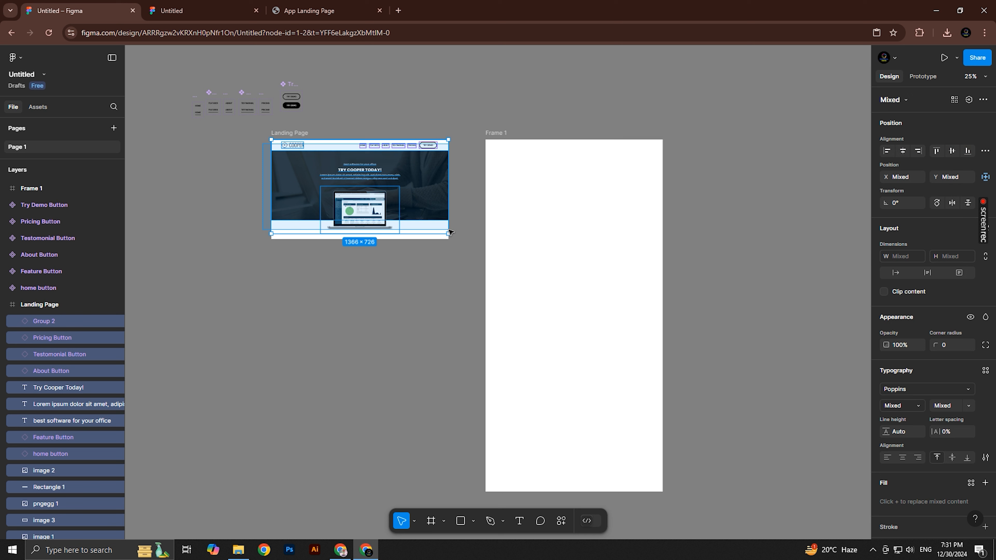
key("ctrl+c")
left_click(501, 134)
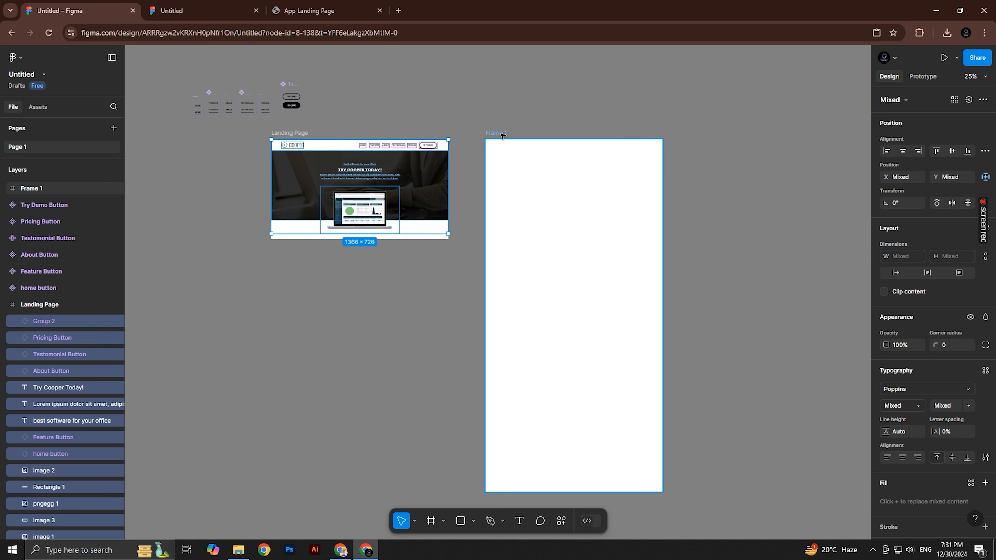
key("ctrl+v")
left_click(481, 96)
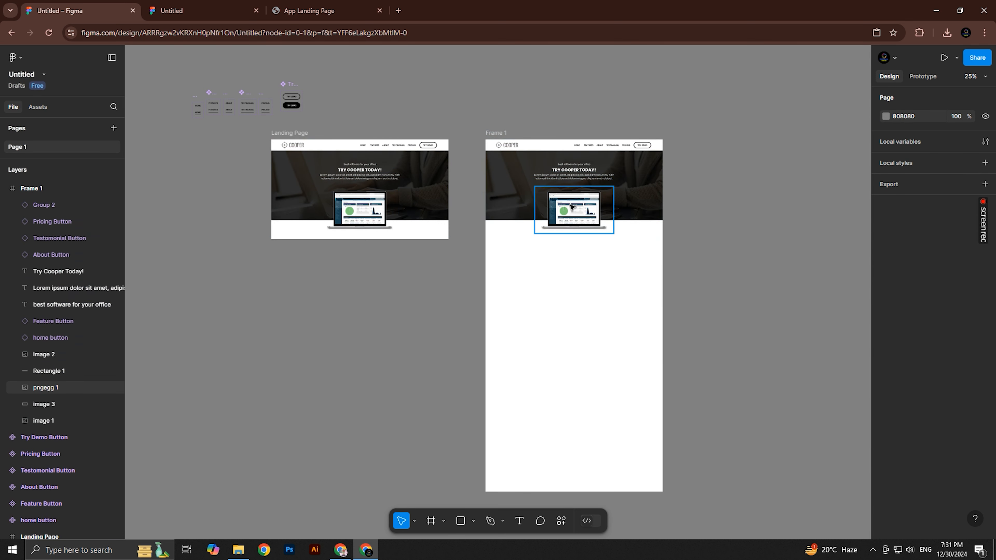
Duplicate the hero's heading, paragraph, laptop image and darkened photo background twice down the tall frame
left_click(593, 178)
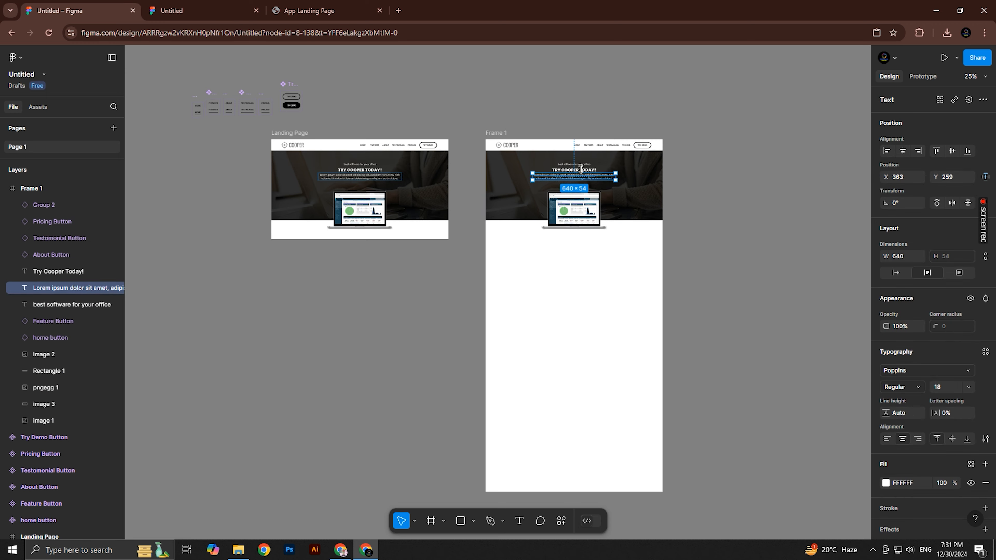
left_click(585, 164, "shift")
left_click(622, 191)
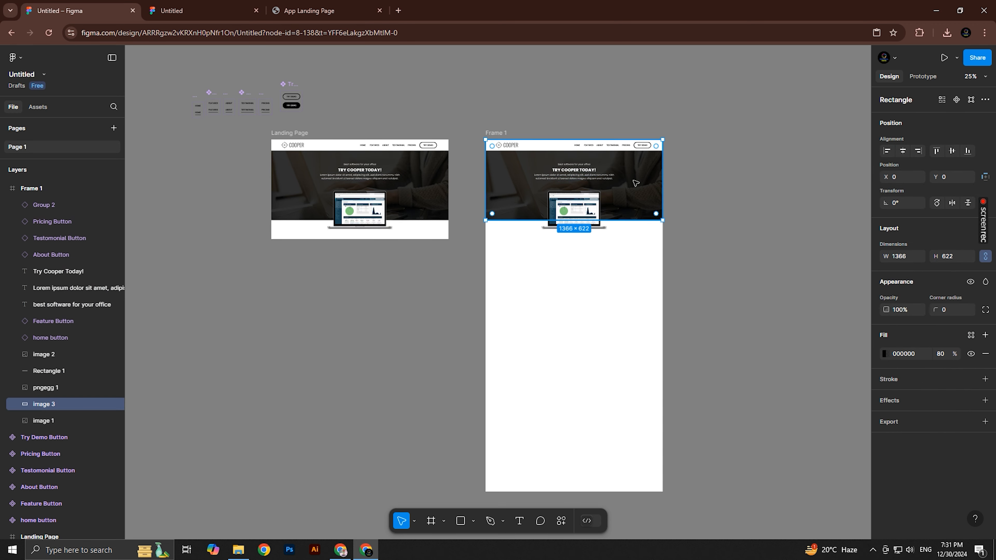
left_click_drag(546, 259, 631, 375)
left_click(703, 311)
Preview the tall frame as a prototype and test scrolling through its repeated sections
left_click(493, 133)
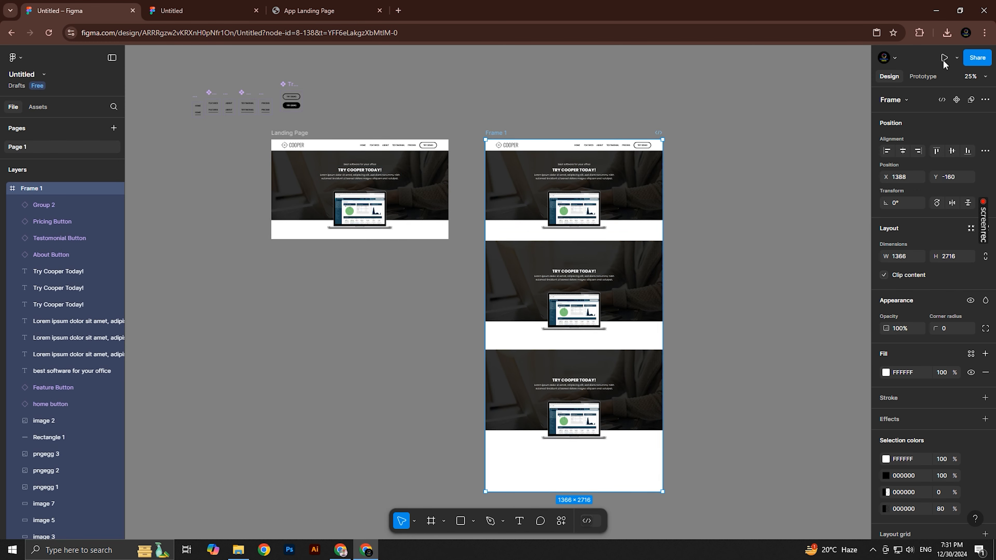
left_click(945, 57)
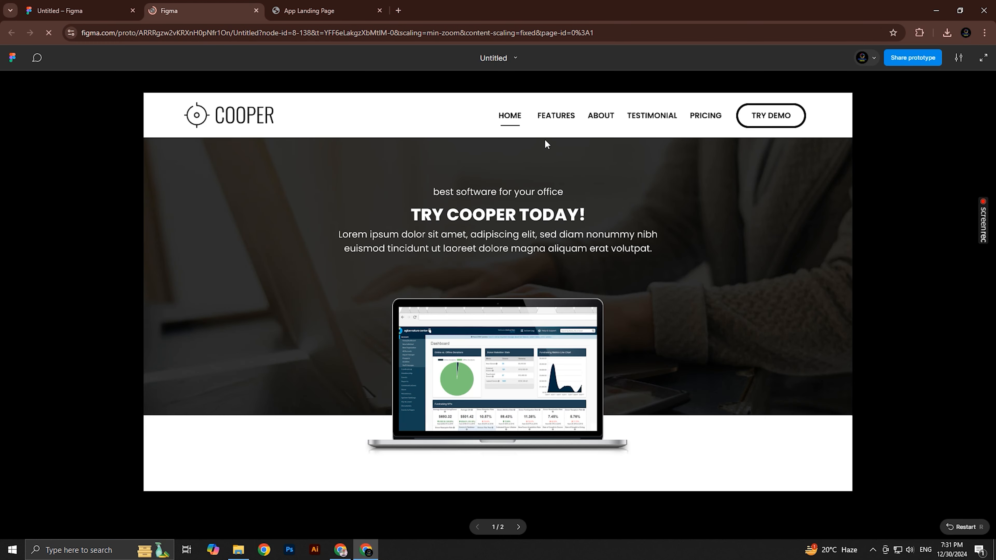
scroll(588, 229, "down", 10)
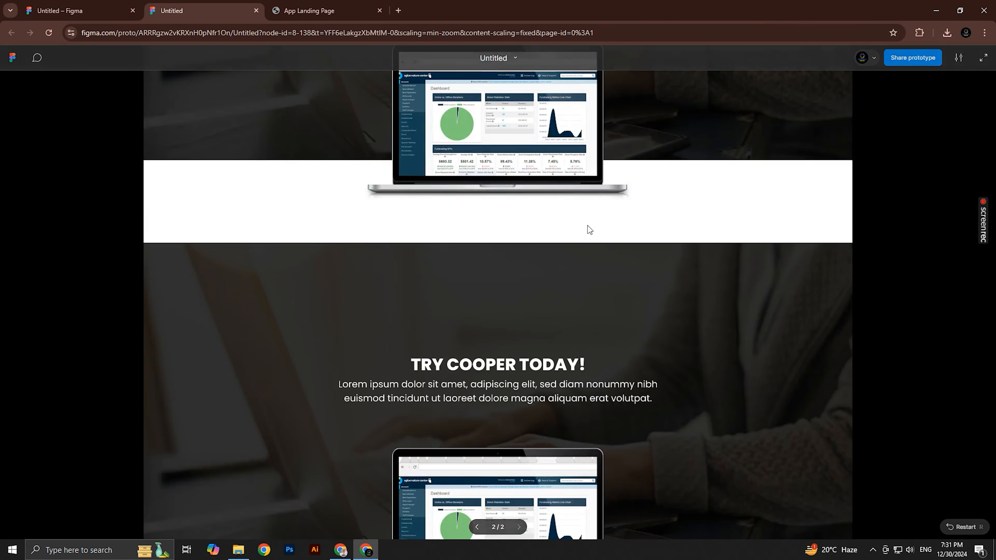
scroll(587, 228, "down", 10)
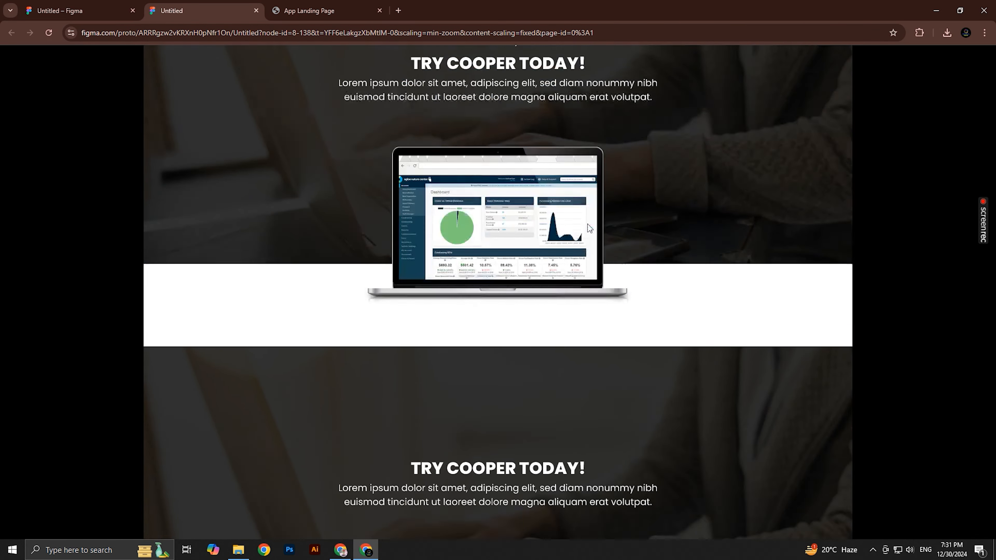
scroll(540, 201, "up", 10)
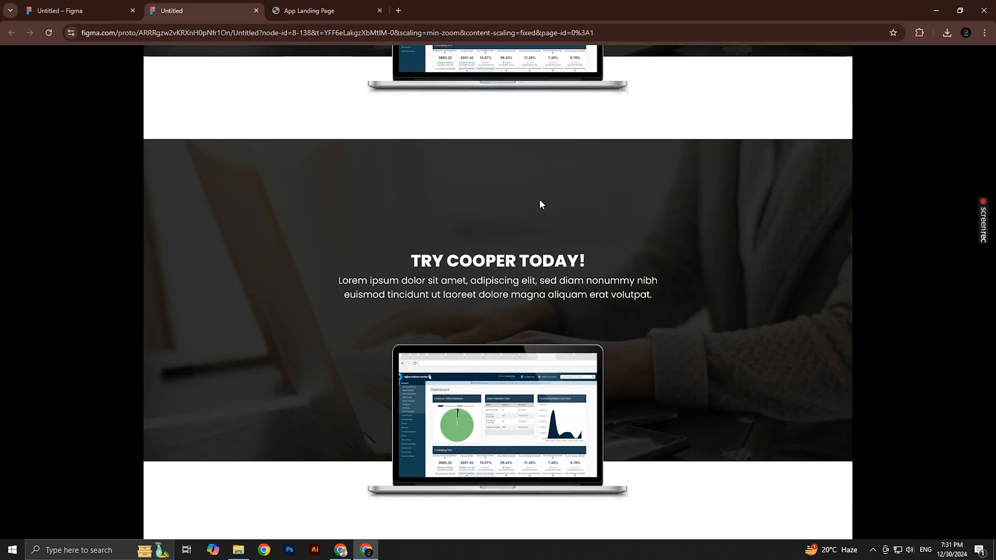
Present the Landing Page frame as a prototype, then return to the design file
left_click(92, 4)
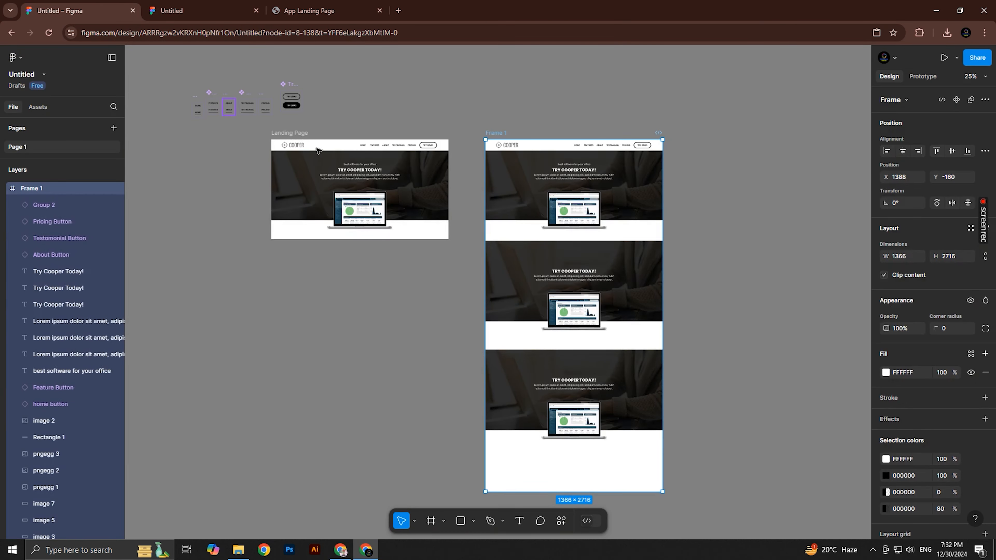
left_click(943, 58)
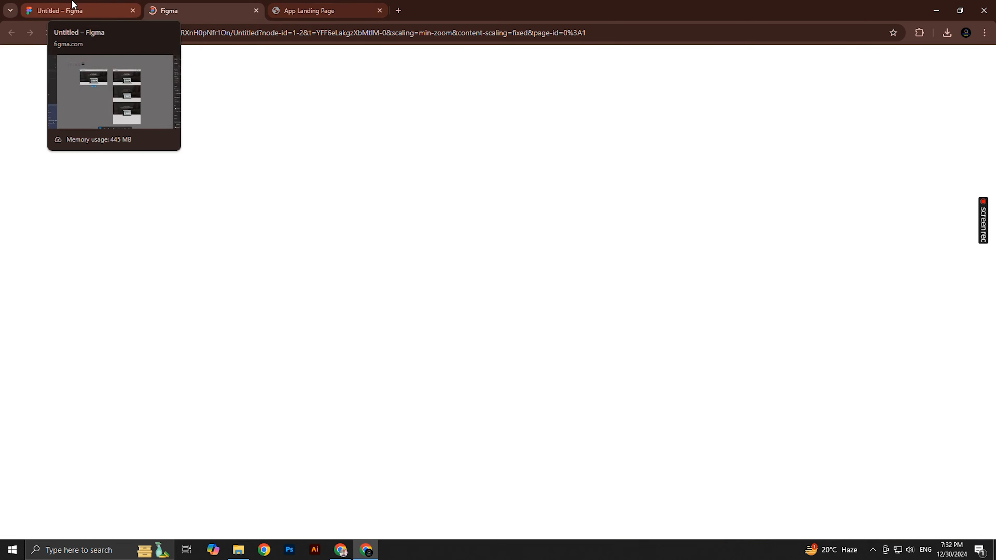
left_click(75, 7)
Delete the tall frame beside Landing Page, along with its contents
left_click_drag(476, 115, 720, 501)
key("Delete")
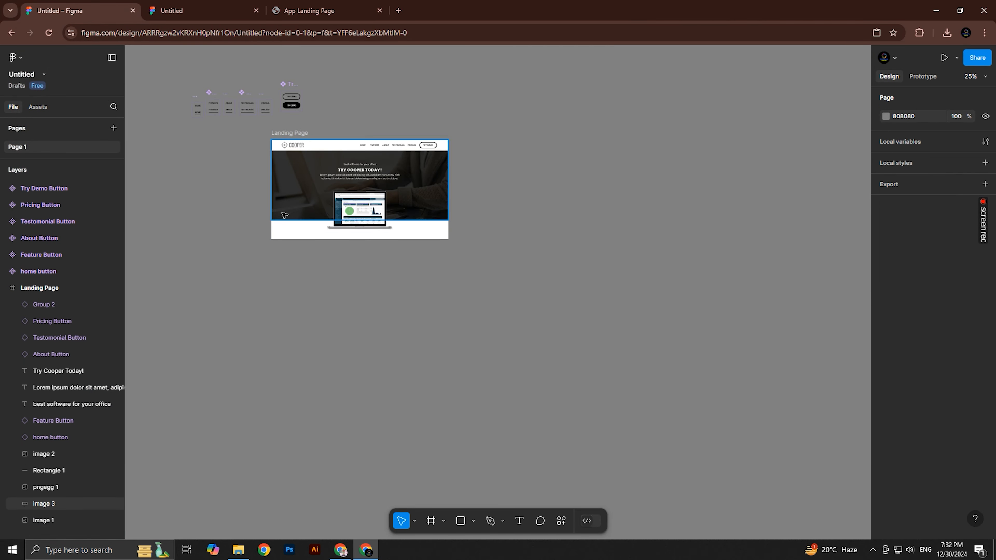
Draw a 1366 × 1188 rectangle from the Landing Page frame's origin and place it between image 3 and image 1 in the layer order
scroll(254, 195, "up", 3)
scroll(326, 196, "up", 1)
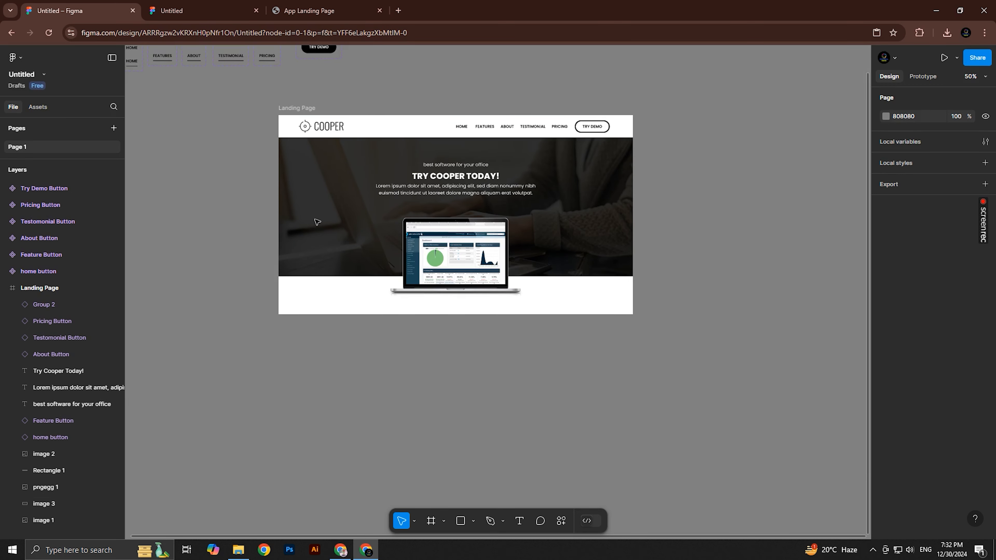
left_click(44, 288)
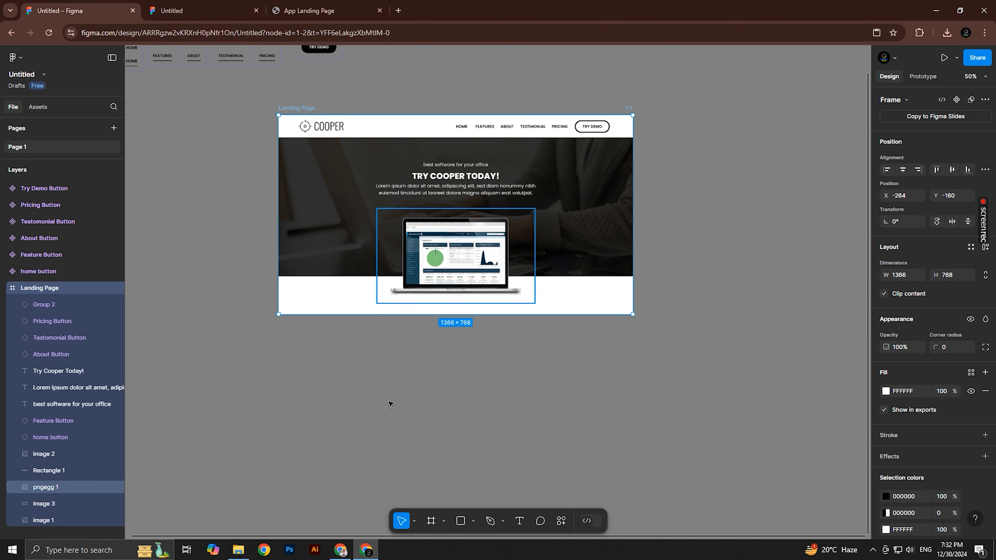
left_click(461, 522)
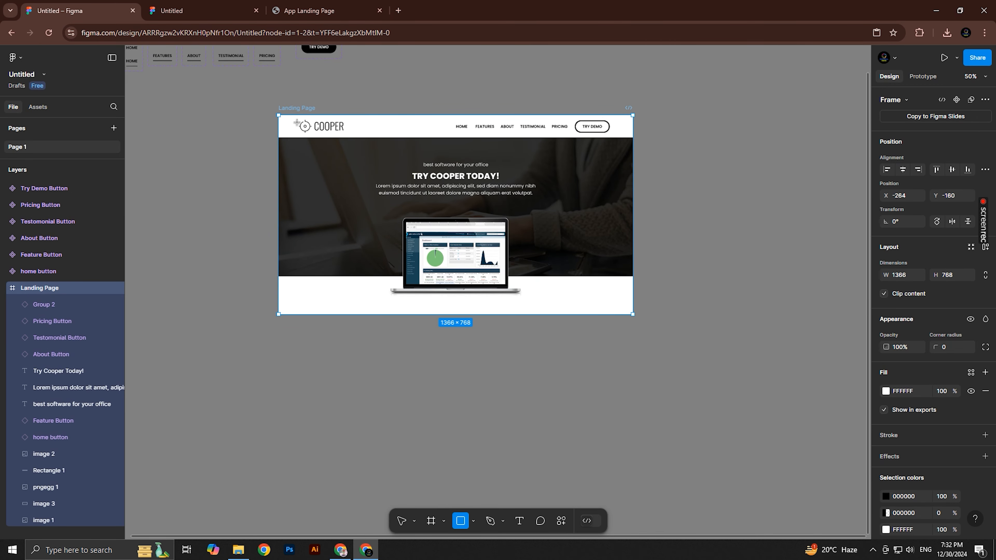
left_click_drag(278, 115, 631, 423)
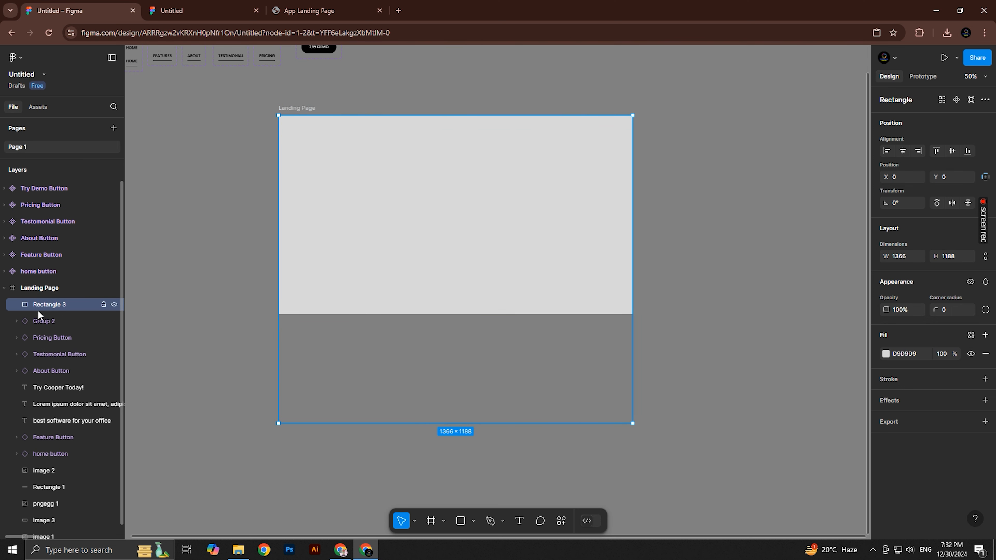
left_click_drag(47, 403, 55, 524)
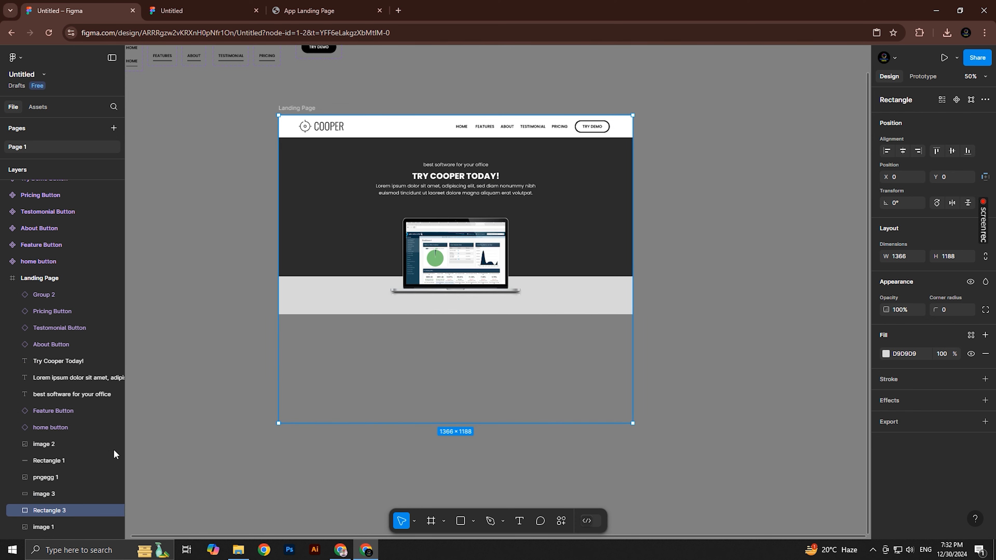
Move image 1 above the 1366 × 1188 rectangle in the Landing Page layer order
left_click(50, 526)
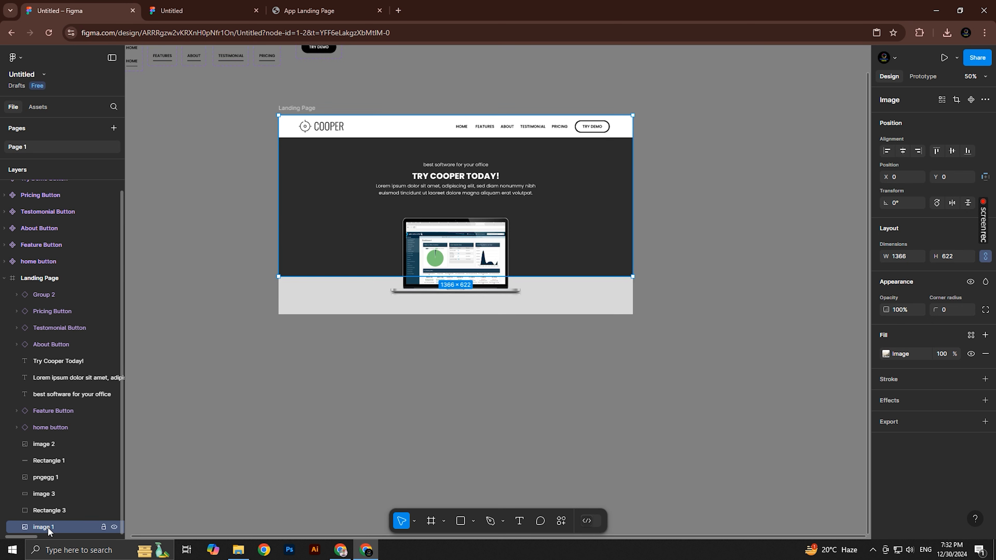
left_click_drag(45, 527, 48, 510)
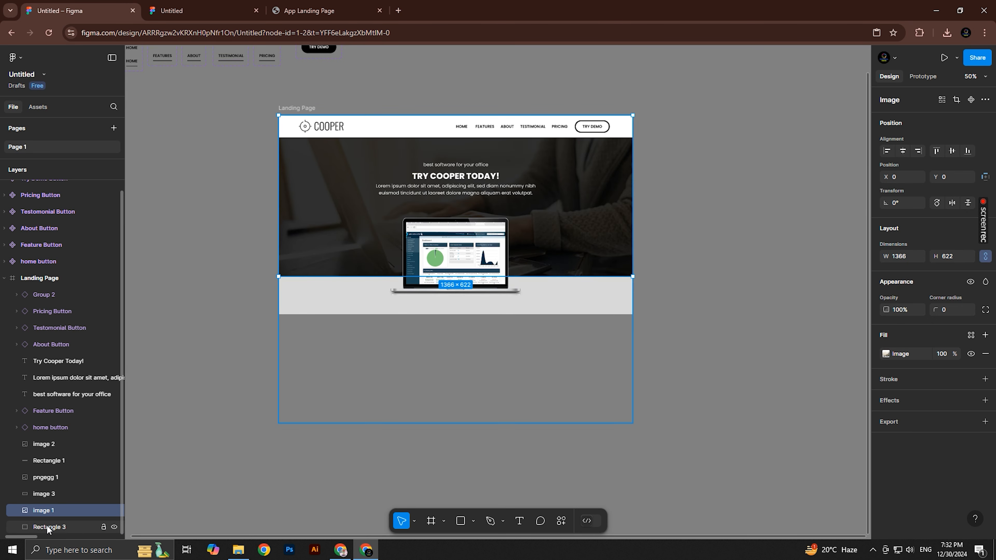
left_click(47, 526)
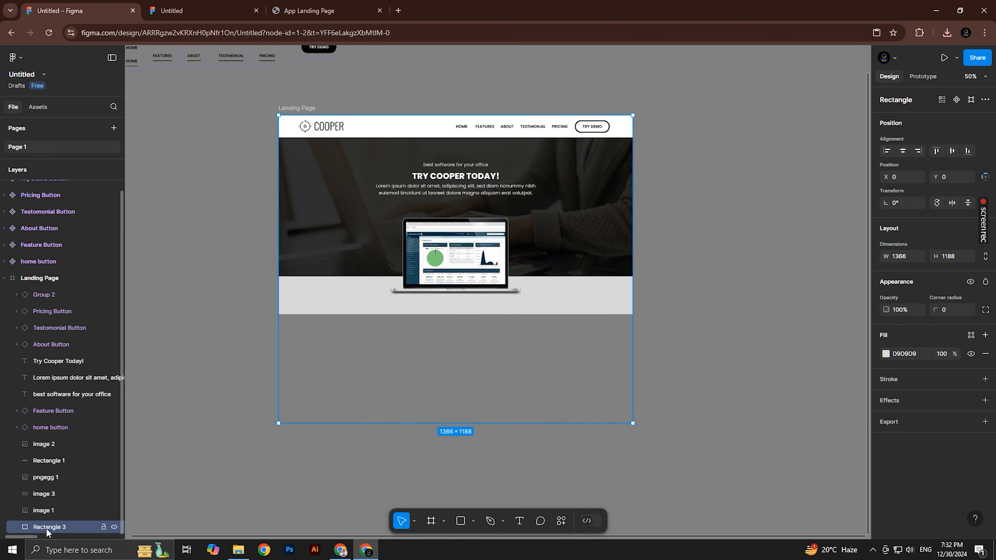
Turn off content clipping for the Landing Page frame
left_click(297, 111)
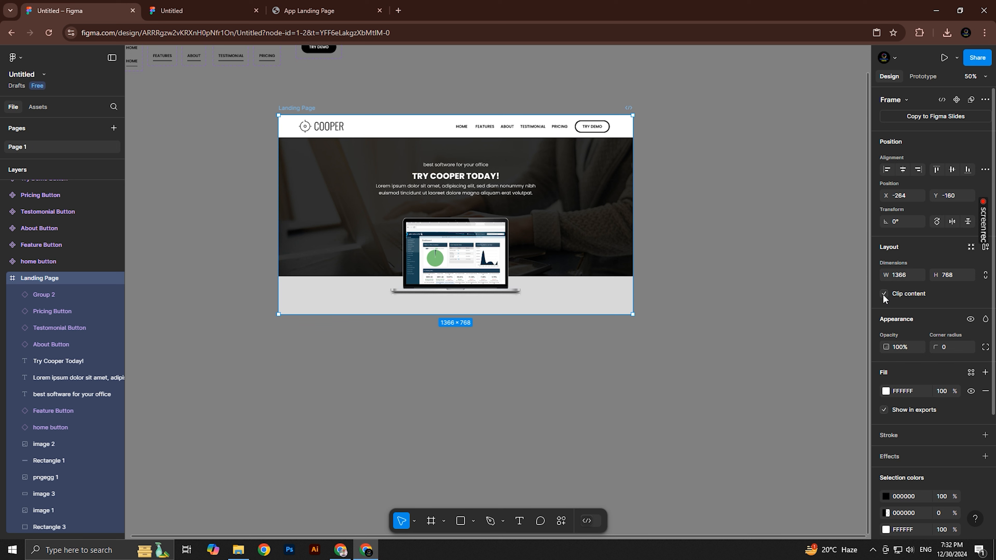
left_click(884, 294)
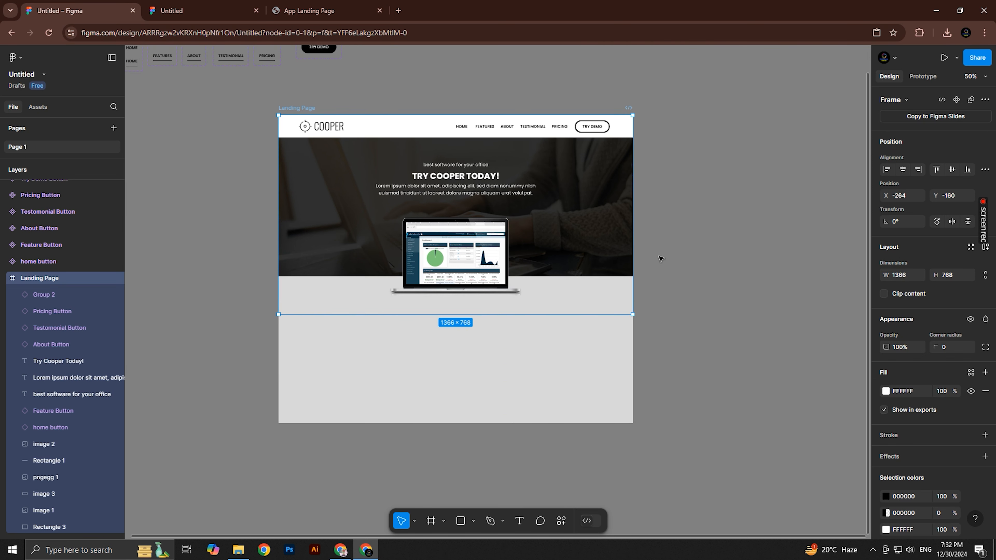
left_click(698, 271)
scroll(529, 266, "down", 3)
scroll(529, 266, "up", 3)
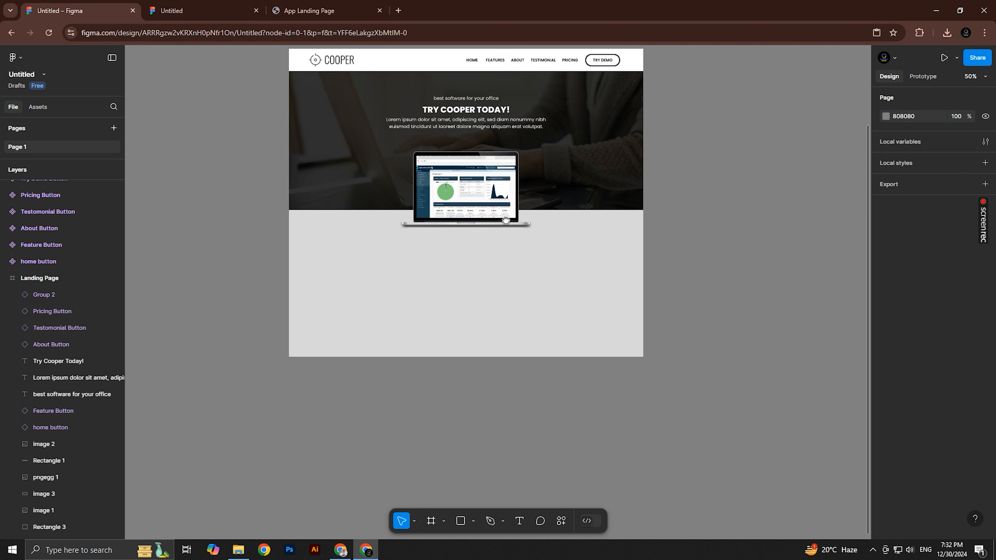
Shorten the background rectangle under the Landing Page content to a height of 1160
left_click(587, 284)
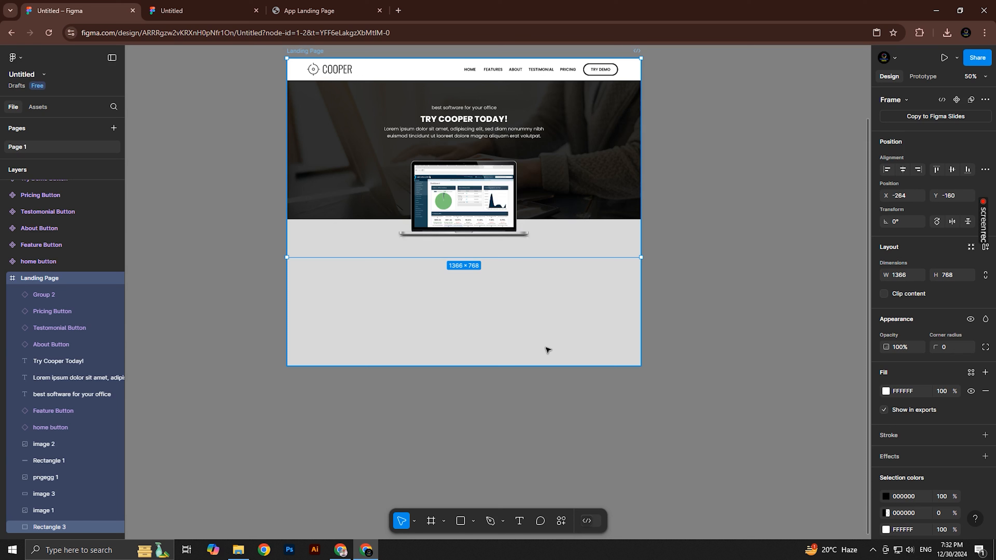
left_click(541, 332)
scroll(529, 339, "down", 3)
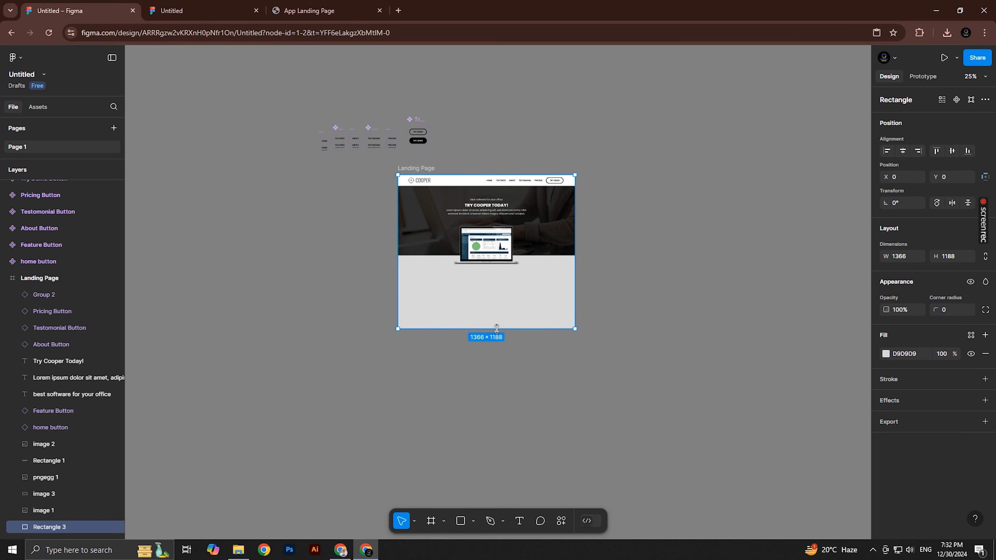
left_click_drag(496, 329, 532, 325)
Toggle the Landing Page frame's content clipping on and back off
left_click(419, 170)
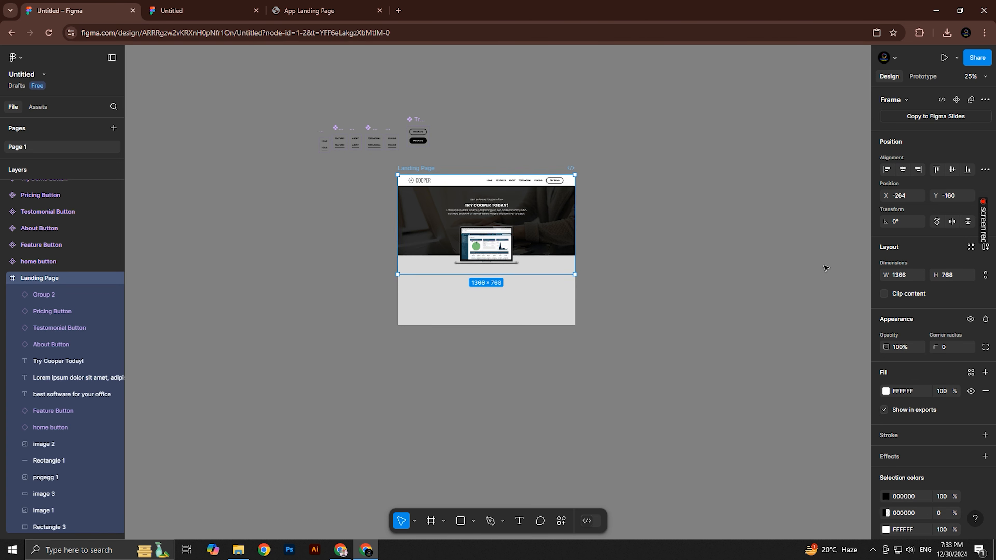
left_click(883, 295)
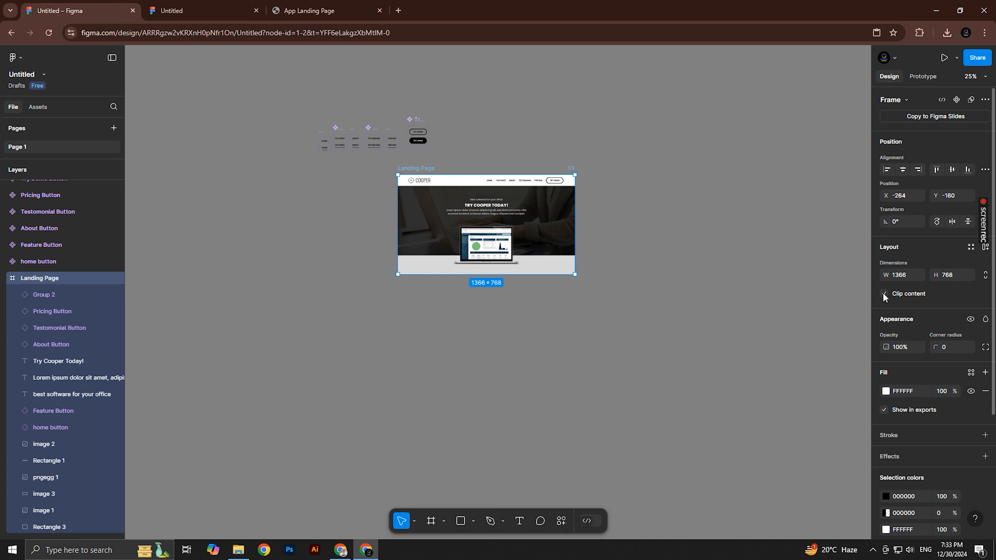
left_click(884, 294)
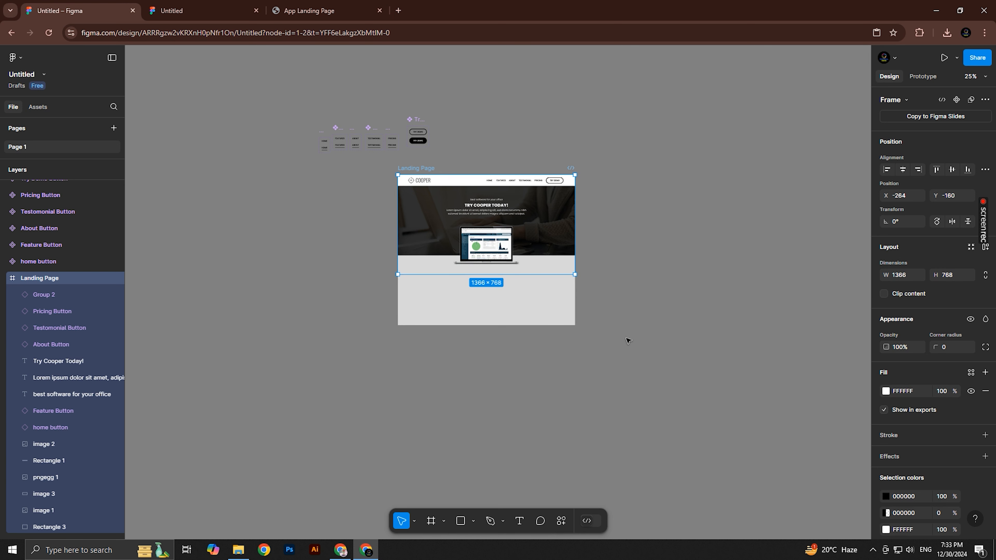
Extend the background rectangle downward to a height of 2828
left_click(583, 320)
left_click(554, 294)
left_click(511, 325)
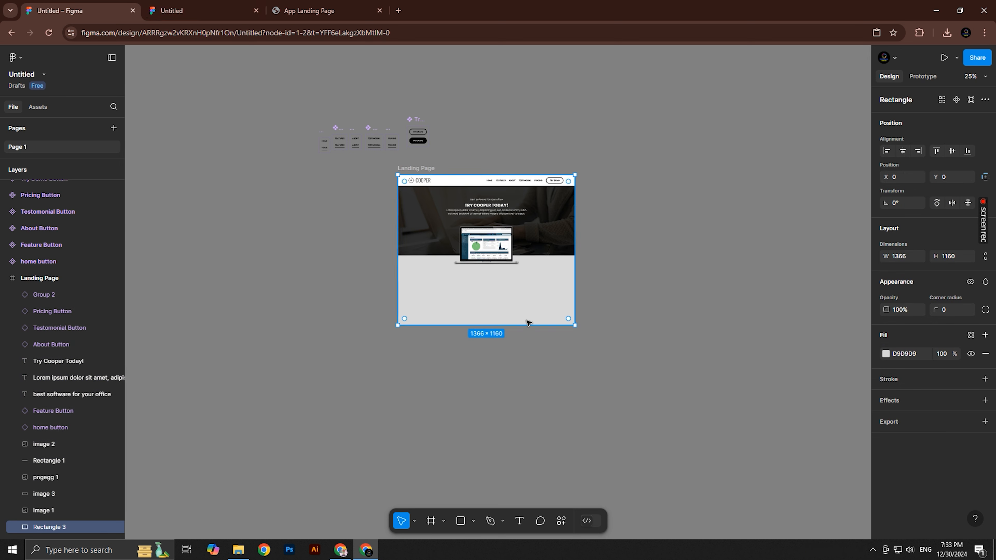
left_click_drag(531, 325, 541, 470)
left_click_drag(536, 423, 516, 295)
left_click_drag(516, 398, 869, 415)
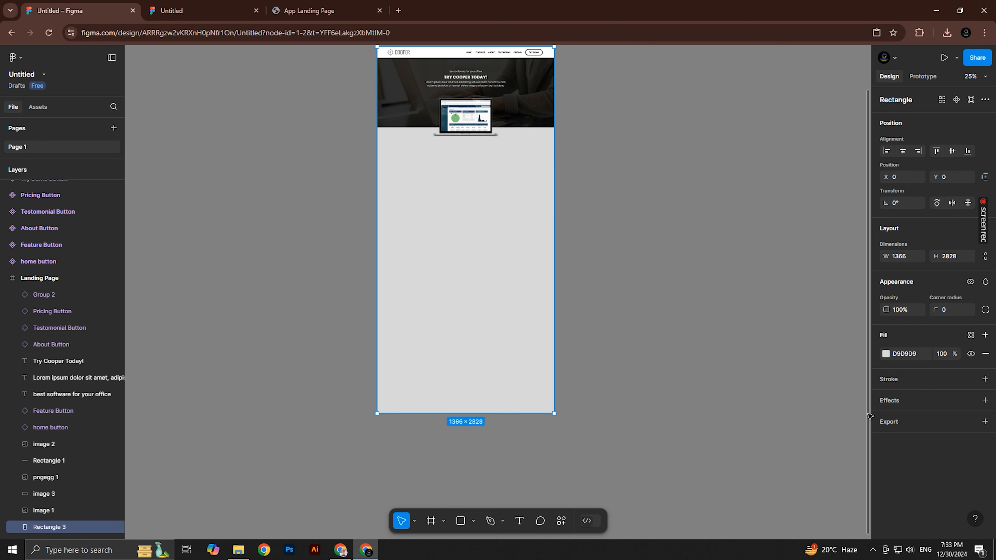
Change the tall background rectangle's fill to white, FFFFFF
left_click(886, 354)
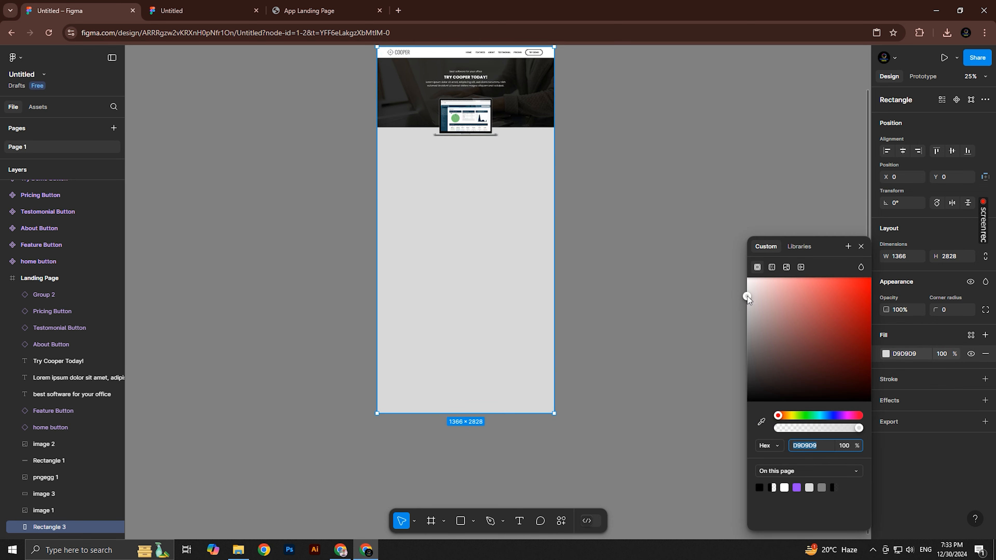
left_click_drag(747, 299, 734, 276)
left_click(641, 240)
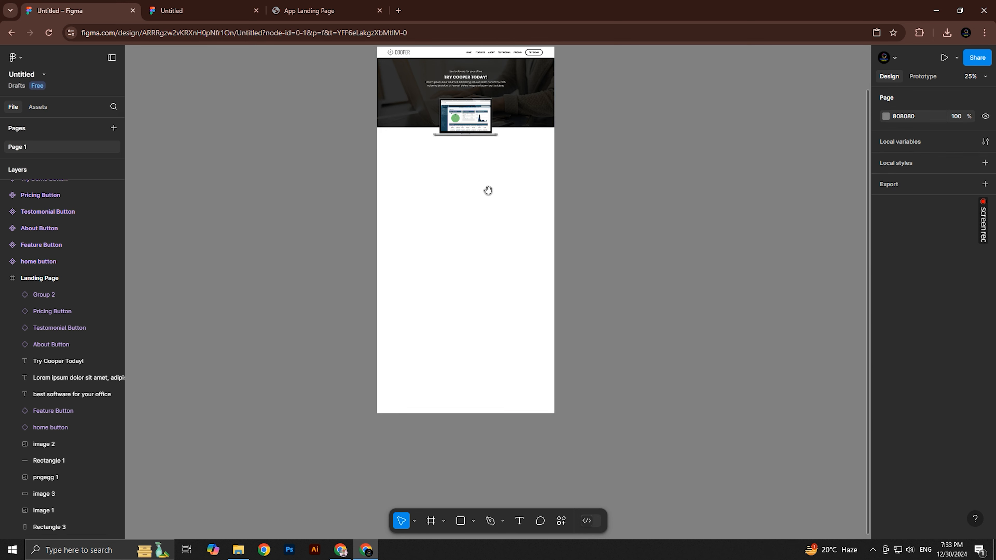
Lock the white background rectangle's layer
scroll(488, 190, "up", 1)
left_click_drag(488, 191, 489, 250)
scroll(505, 263, "down", 1)
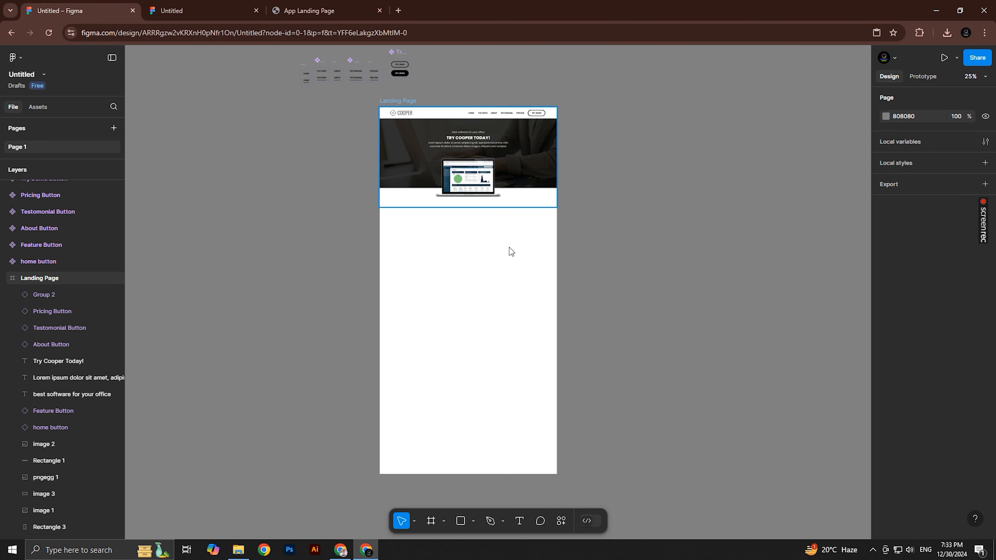
left_click(514, 274)
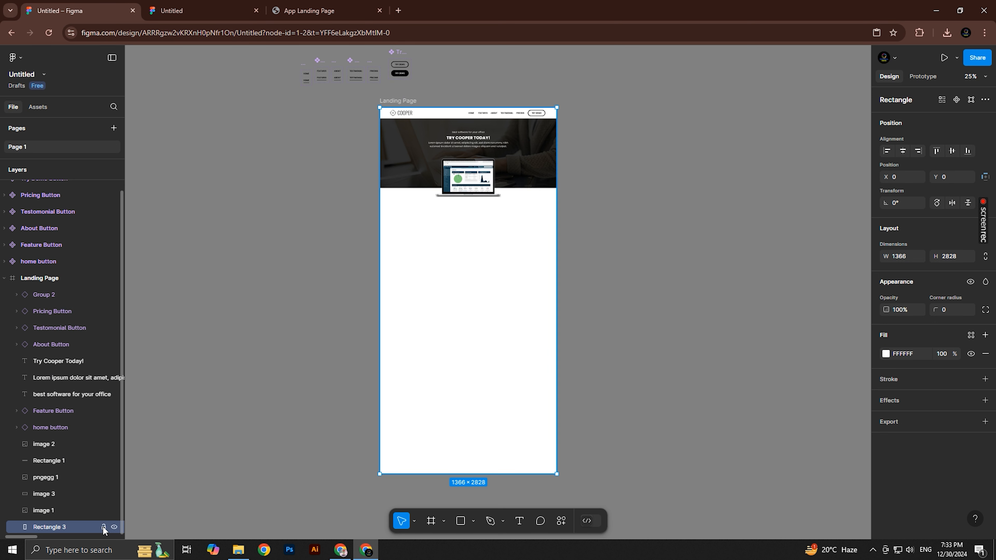
left_click(104, 527)
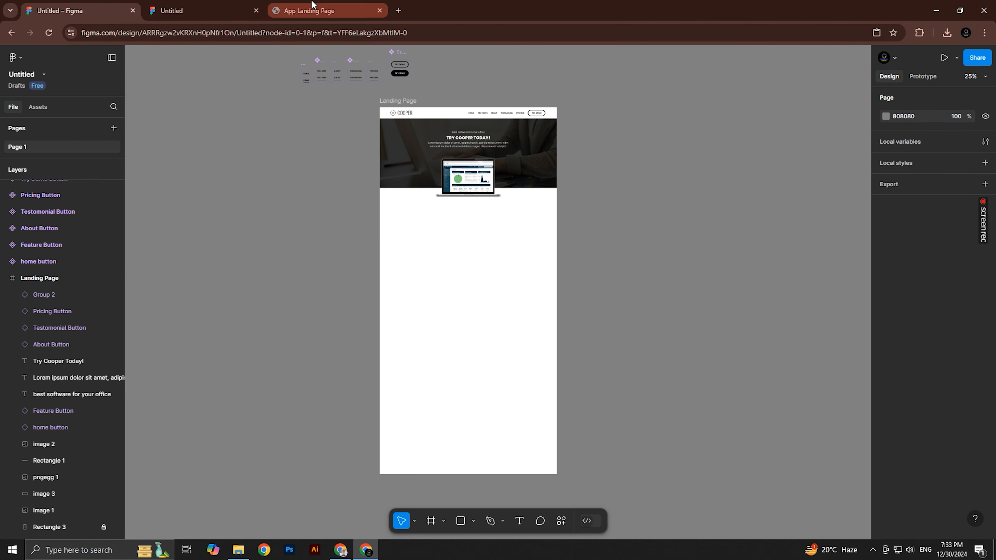
Copy the "Best software to manage your office work and workers!" heading from the reference website and return to the design file
left_click(314, 10)
scroll(547, 258, "up", 10)
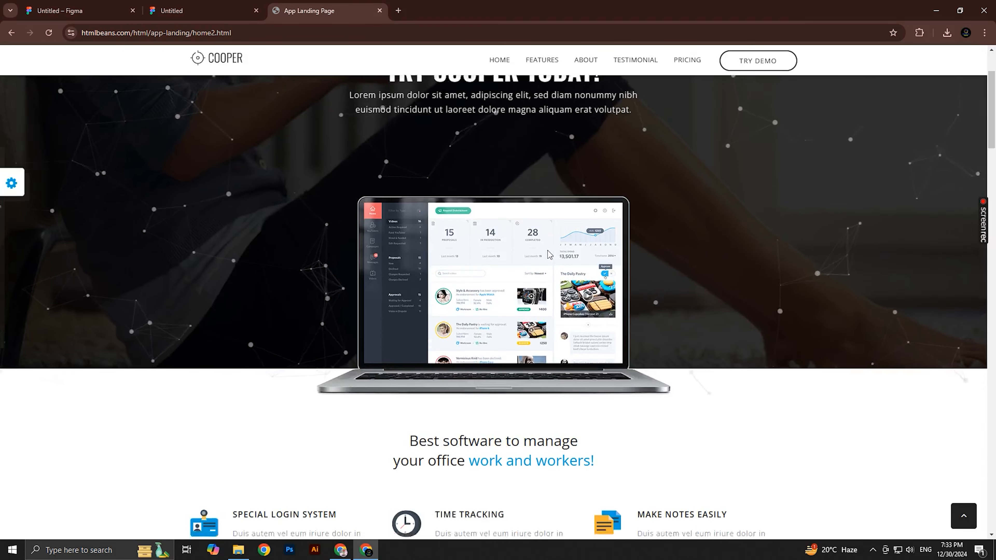
scroll(549, 257, "down", 3)
left_click_drag(409, 292, 609, 314)
key("ctrl+c")
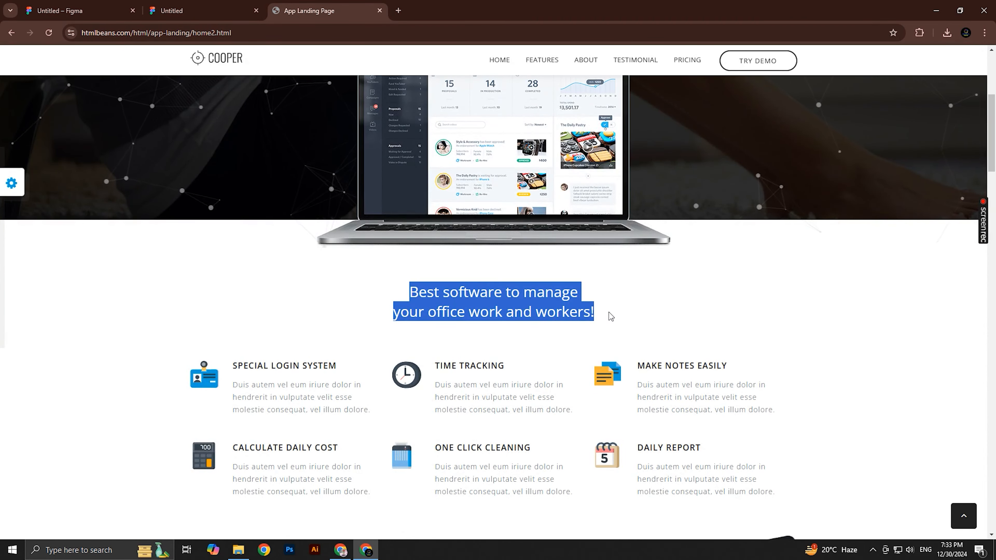
key("ctrl+shift+Tab")
key("ctrl+shift+Tab")
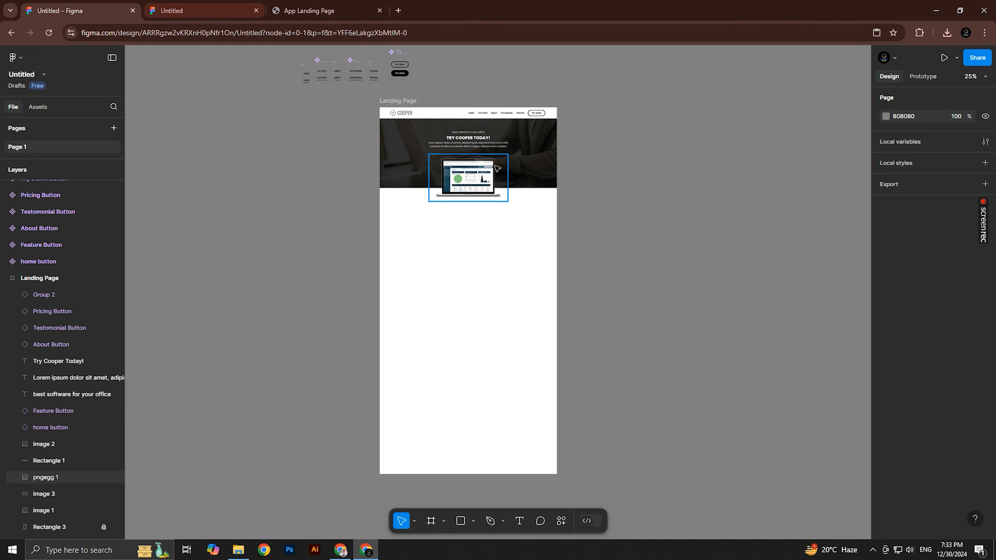
Duplicate the hero's Lorem ipsum paragraph and place the copy below the laptop image, at about X 99, Y 608
scroll(475, 158, "up", 2)
key("z")
left_click(479, 245)
left_click(478, 246)
left_click_drag(477, 278, 476, 168)
left_click(474, 251, "alt")
left_click(479, 130)
left_click_drag(481, 131, 488, 264)
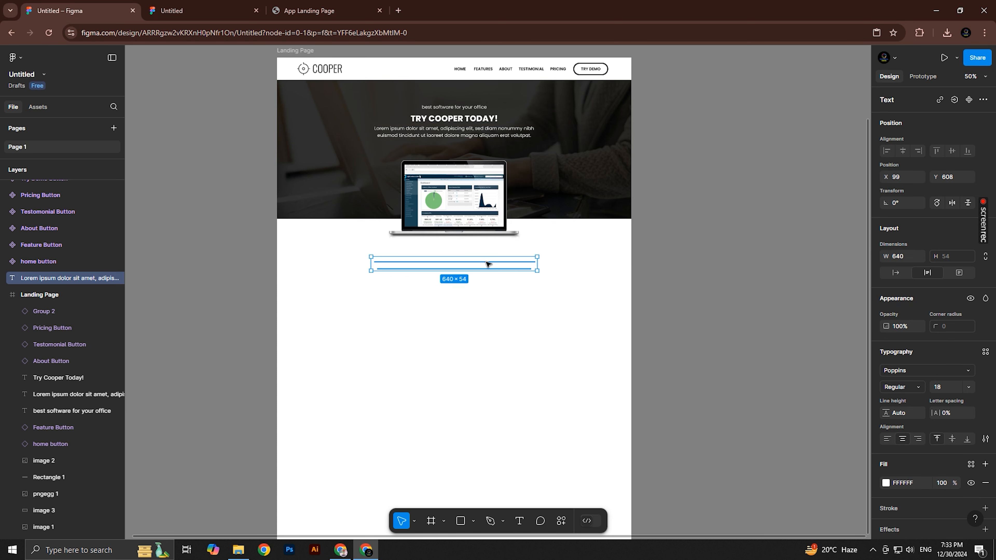
Color the duplicated text black (000000) and replace its wording with the copied "Best software to manage your office work and workers!"
left_click(886, 483)
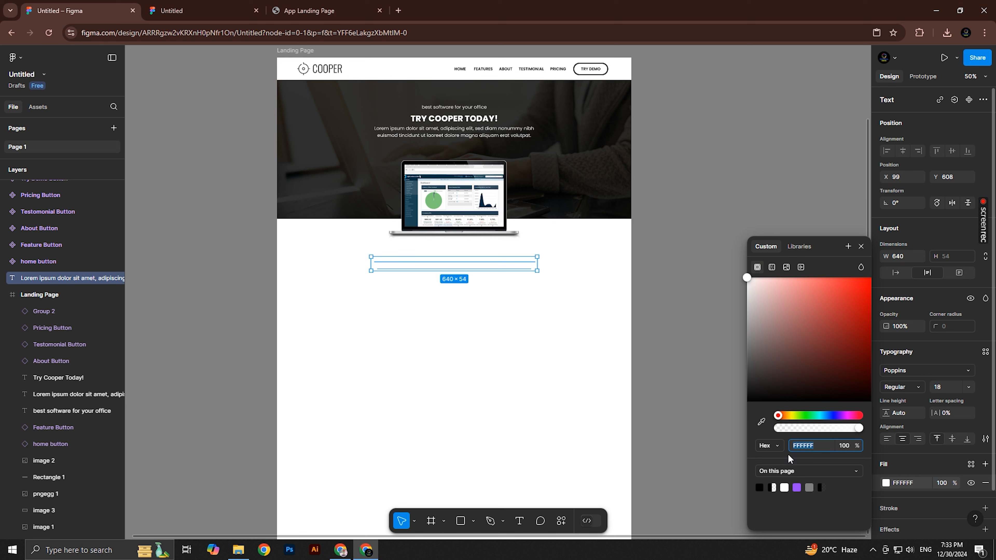
left_click(760, 486)
double_click(507, 265)
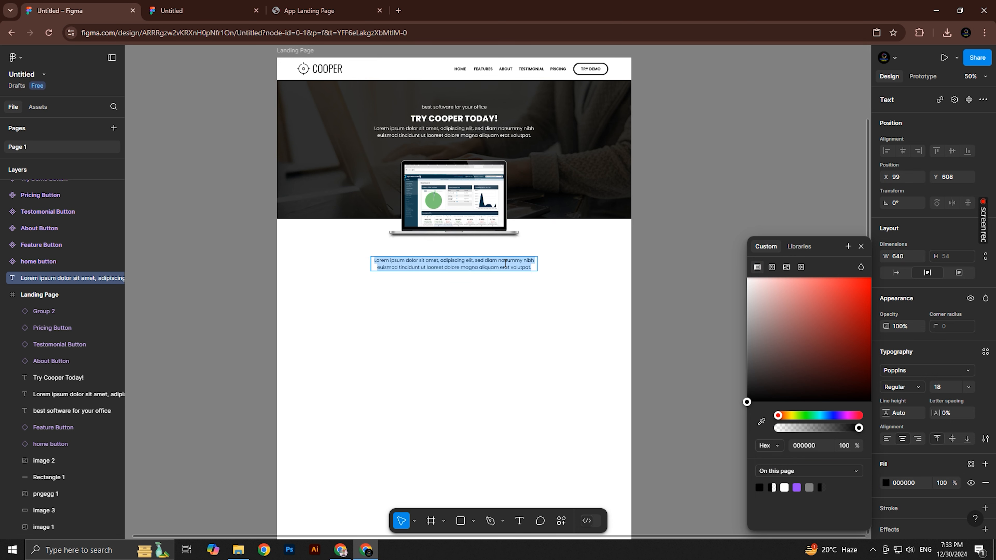
key("ctrl+v")
key("Escape")
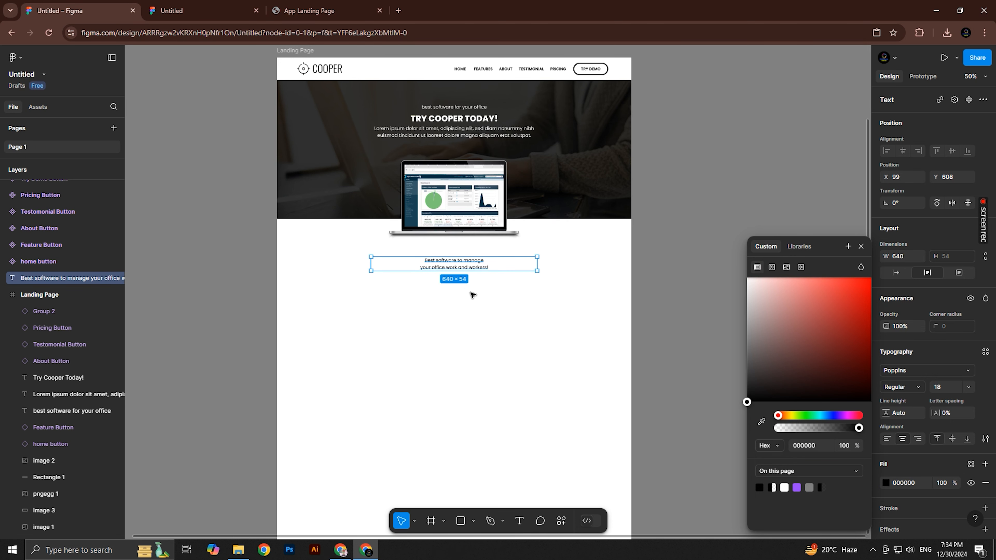
left_click(444, 272)
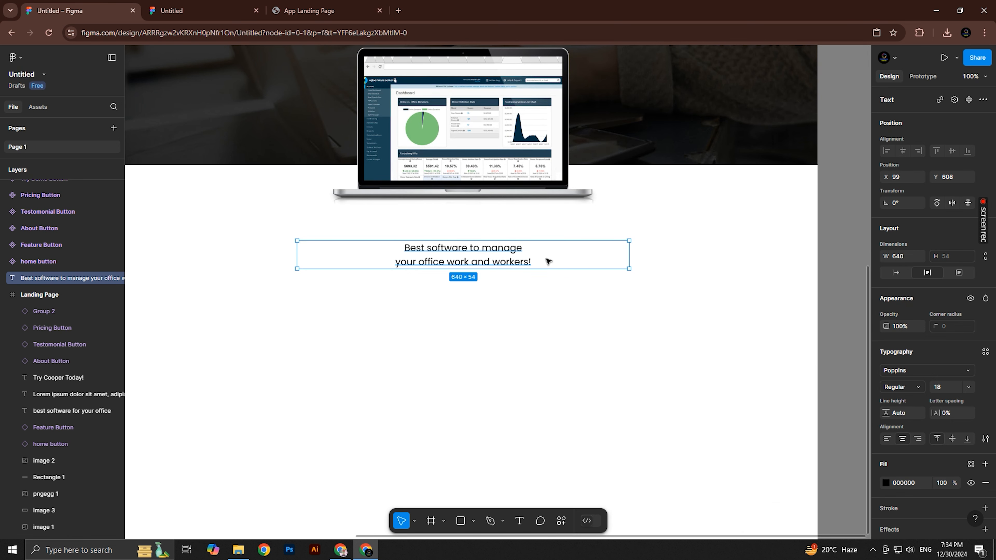
left_click(509, 305)
Narrow the "Best software to manage" text box to a width of 279
left_click(194, 5)
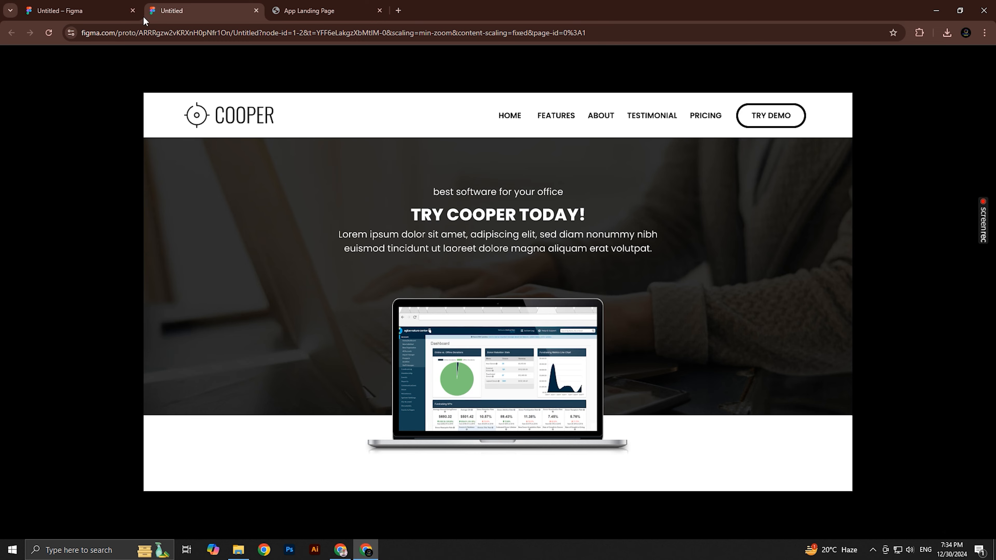
left_click(106, 9)
left_click(487, 258)
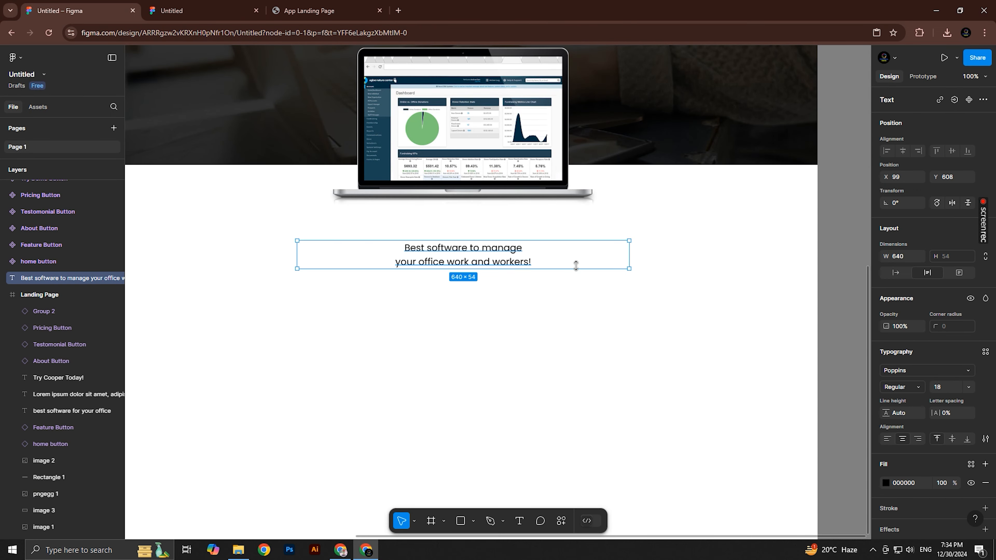
left_click_drag(627, 255, 448, 245)
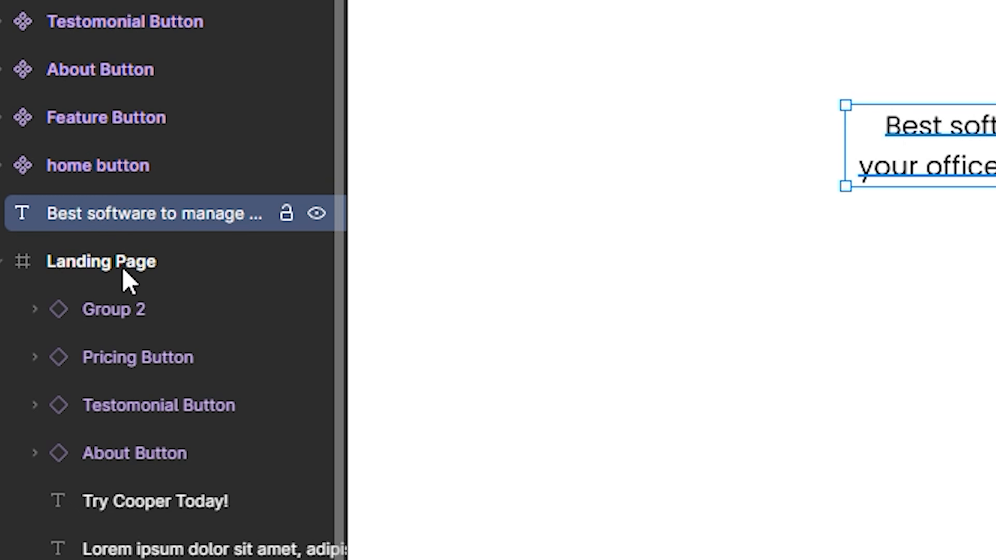
Move the "Best software to manage" text layer into the Landing Page frame and center it horizontally
left_click(99, 265)
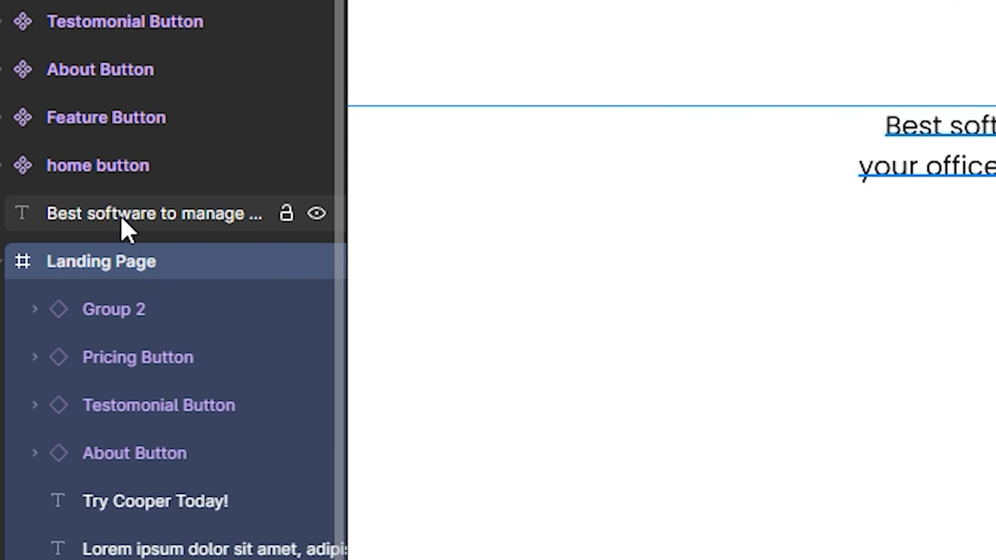
left_click(125, 229)
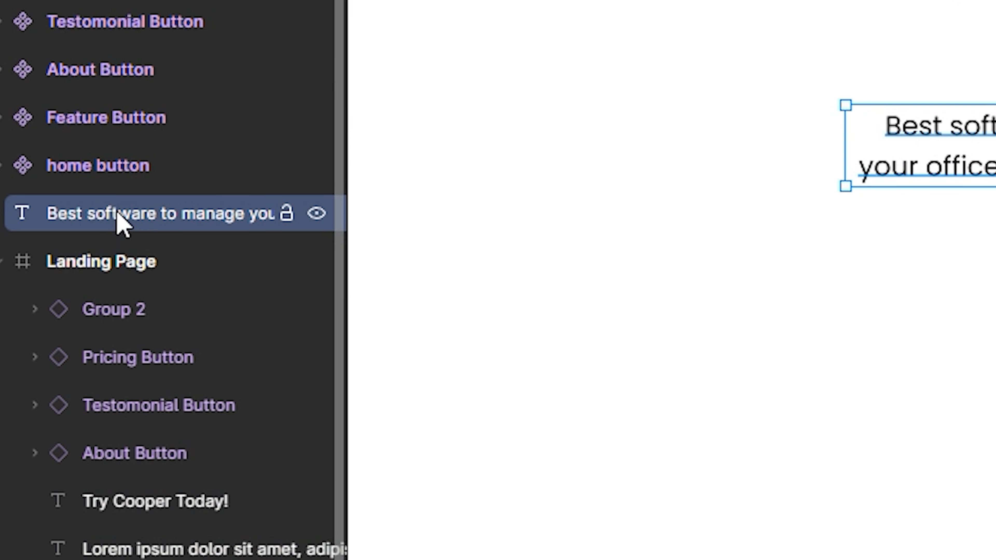
left_click_drag(122, 223, 110, 275)
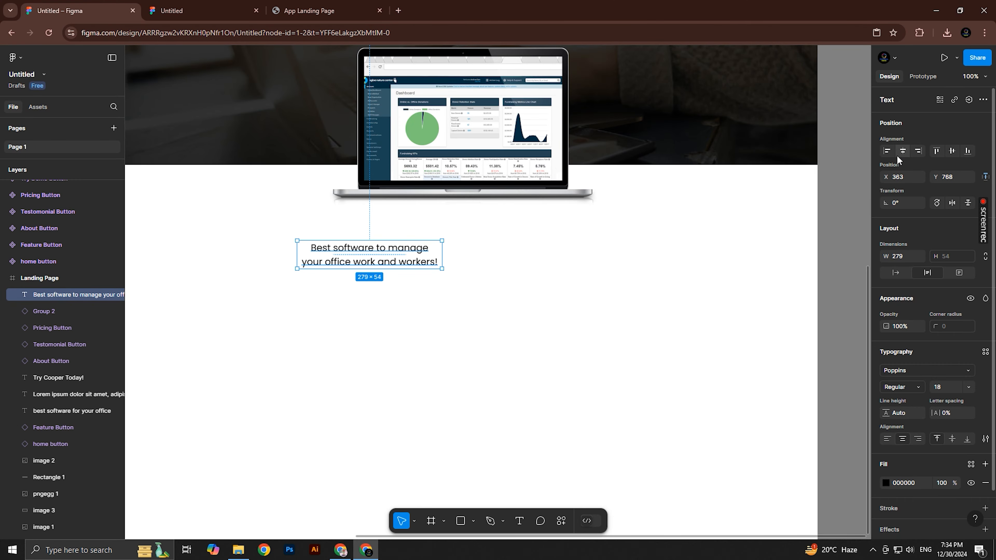
left_click(904, 151)
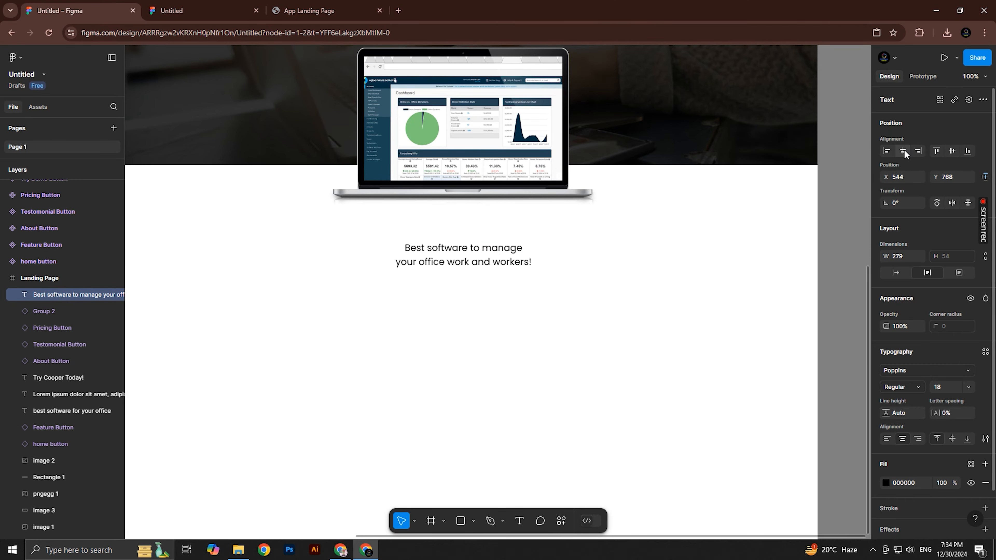
Check the styling of the "Best software to manage" heading on the reference website, then go back toward the design file
key("ctrl+Tab")
key("ctrl+Tab")
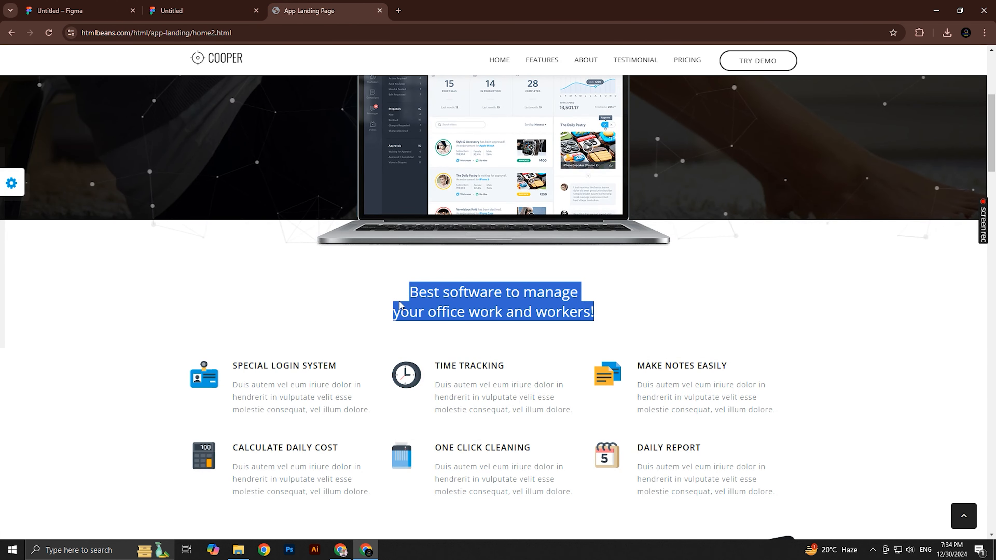
left_click(461, 336)
key("ctrl+shift+Tab")
key("ctrl+shift+Tab")
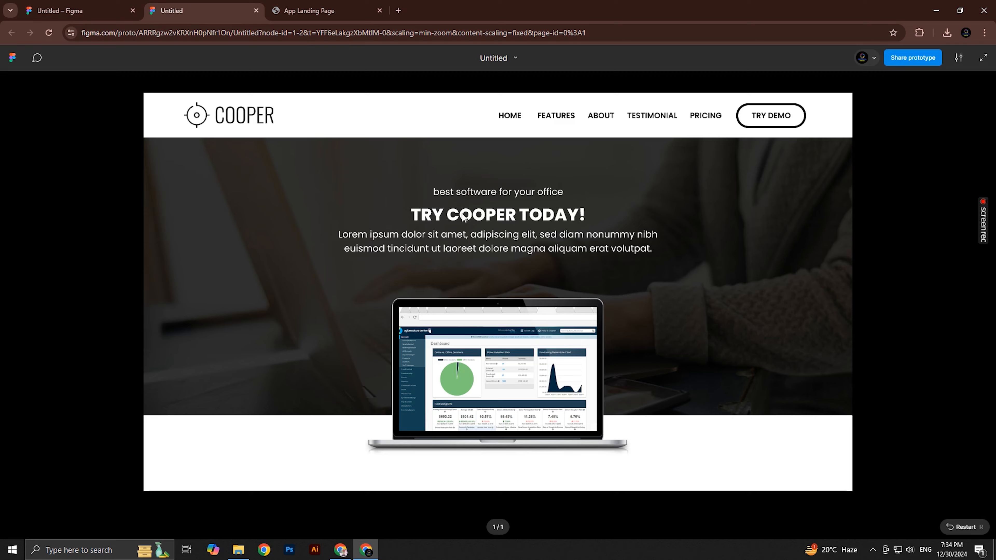
Recolor the words "work and workers!" blue in the "Best software to manage" heading
key("ctrl+plus")
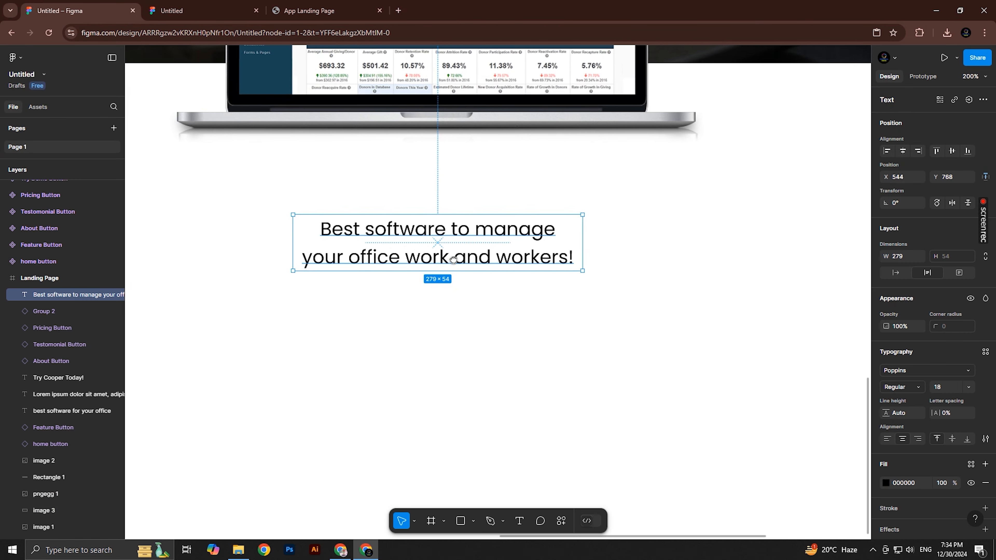
key("Return")
left_click_drag(406, 256, 574, 267)
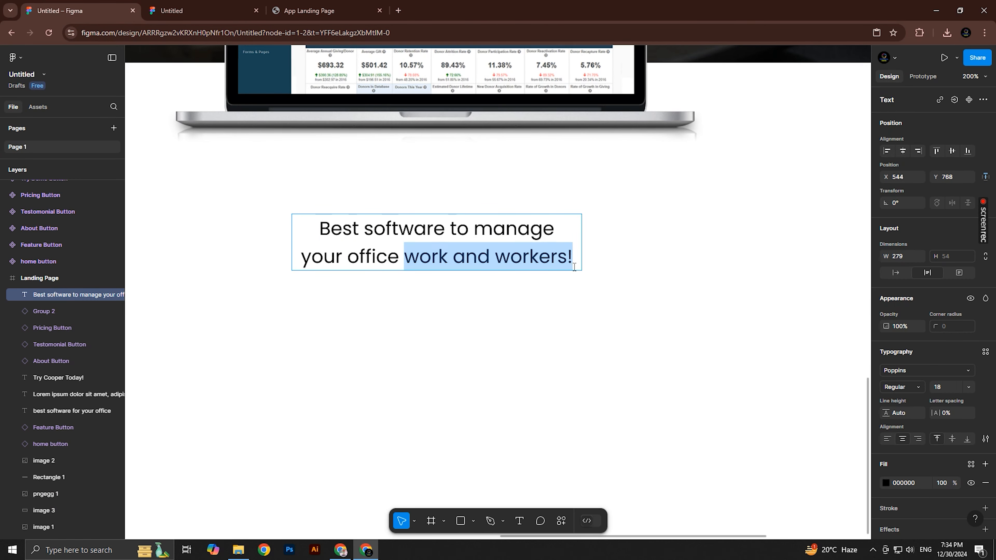
left_click(885, 483)
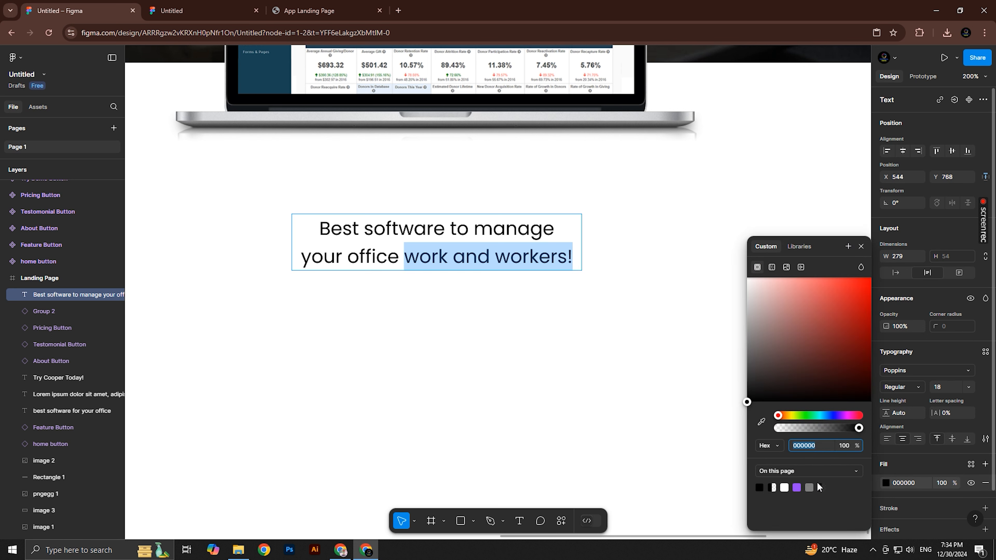
left_click(823, 418)
left_click_drag(837, 338, 867, 325)
key("Escape")
scroll(527, 311, "down", 5)
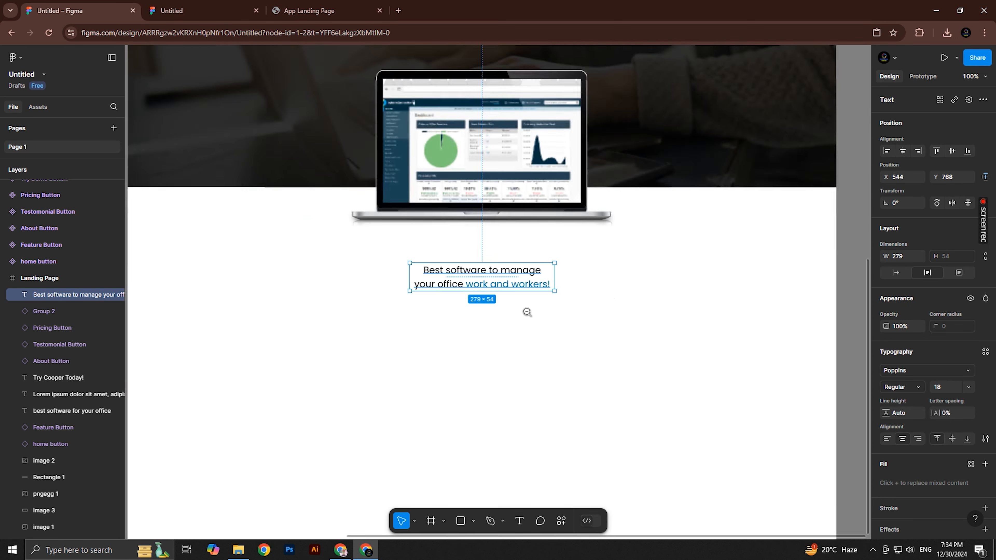
Compare the "Best software to manage" heading with the reference website and set its font size to 25
scroll(518, 282, "up", 3)
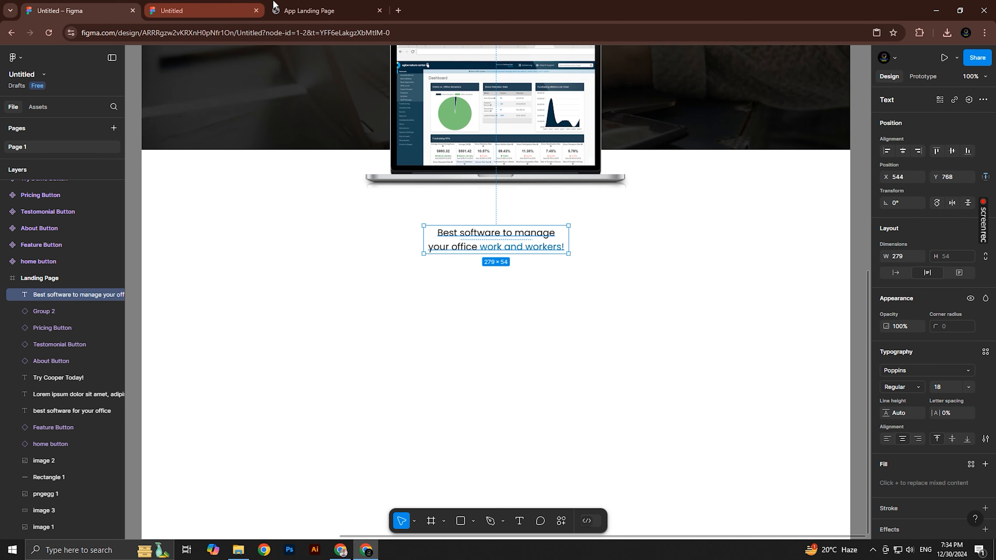
left_click(314, 11)
left_click(77, 5)
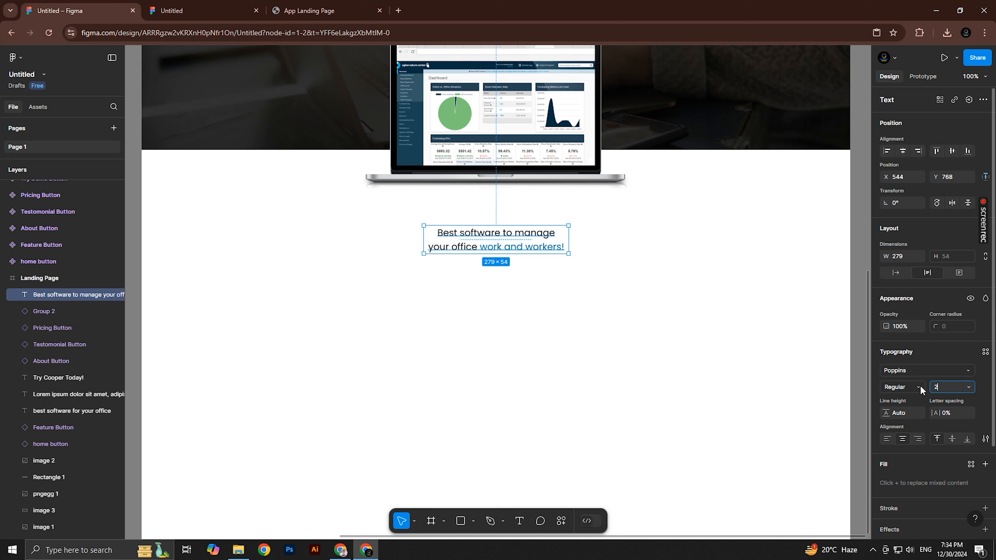
key("Return")
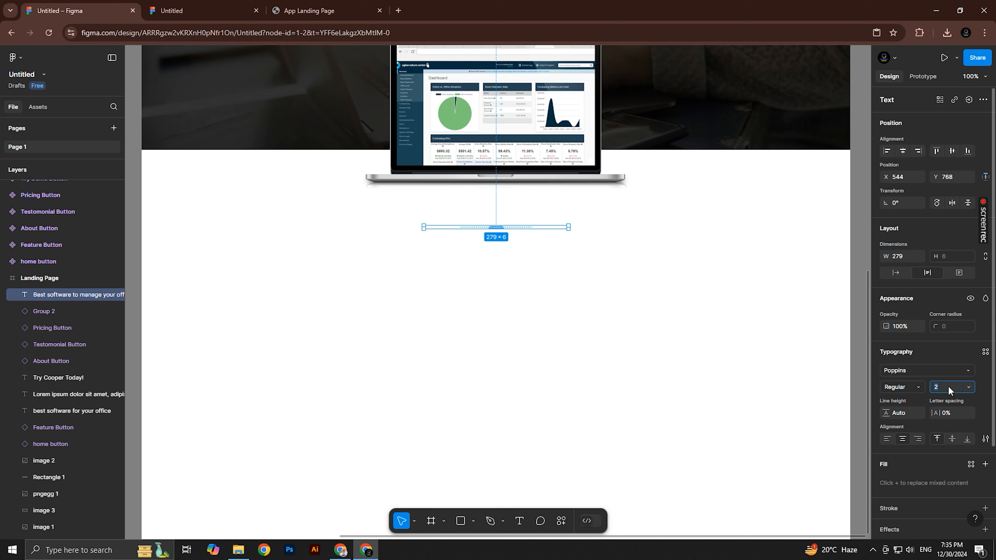
type("5")
key("Return")
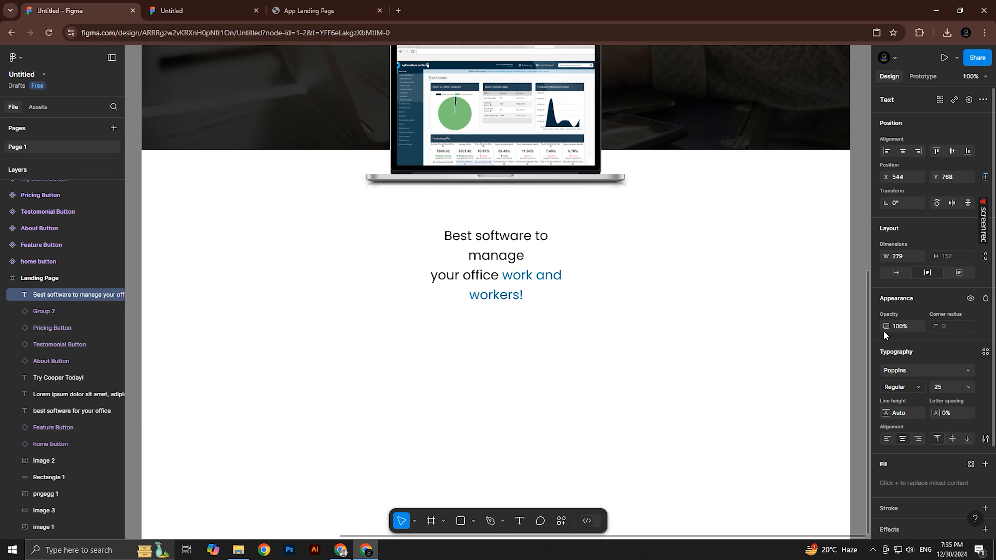
Switch the "Best software to manage" heading to auto width and move it up to Y 755
left_click(896, 273)
left_click(596, 262)
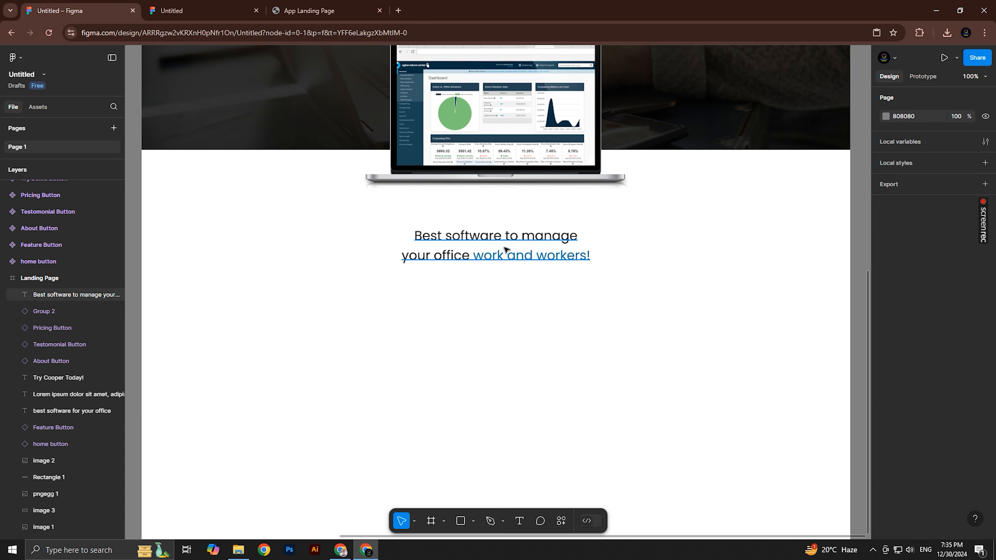
left_click(517, 253)
left_click_drag(534, 238, 534, 232)
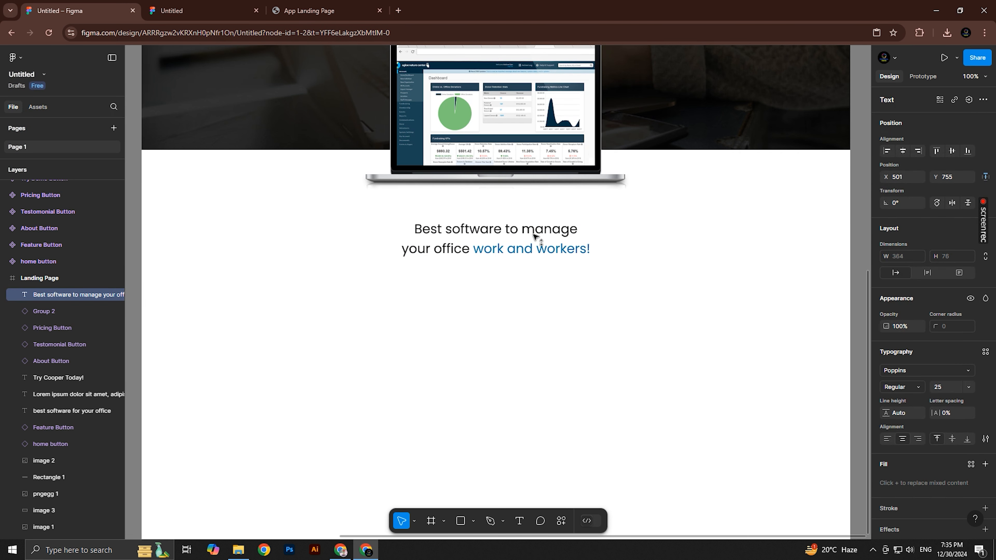
Check the prototype preview, then set the Landing Page frame's scroll overflow to Vertical
left_click(197, 6)
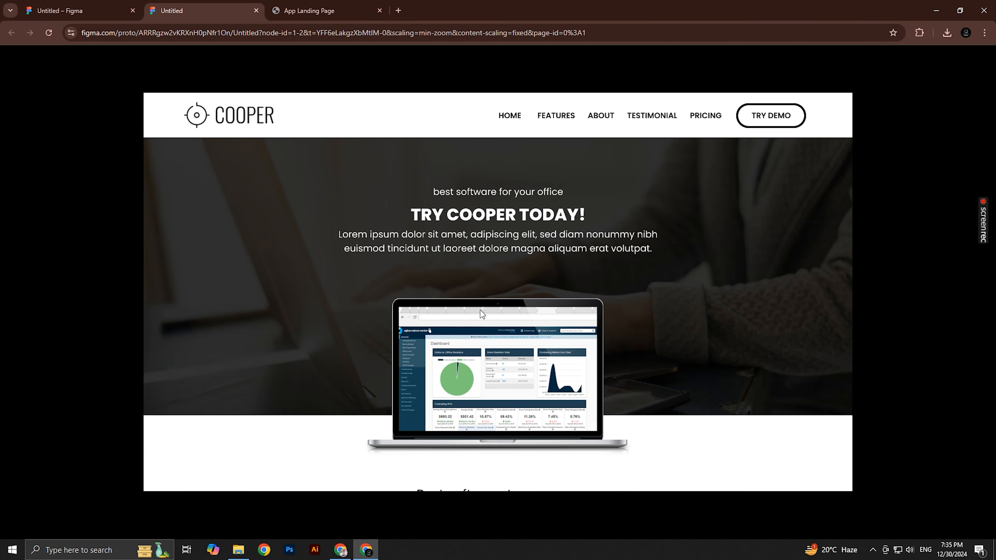
left_click(98, 9)
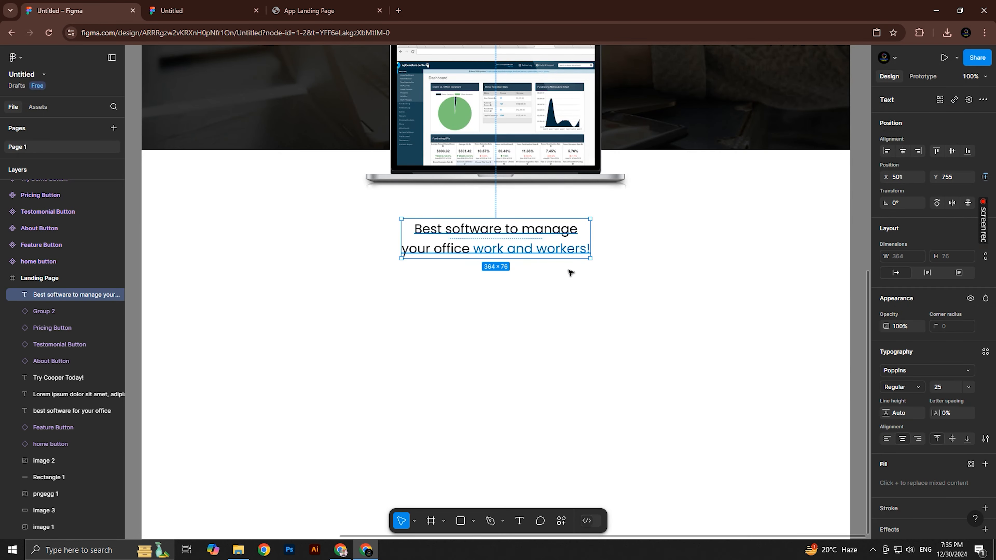
scroll(470, 251, "down", 3)
left_click_drag(475, 232, 445, 334)
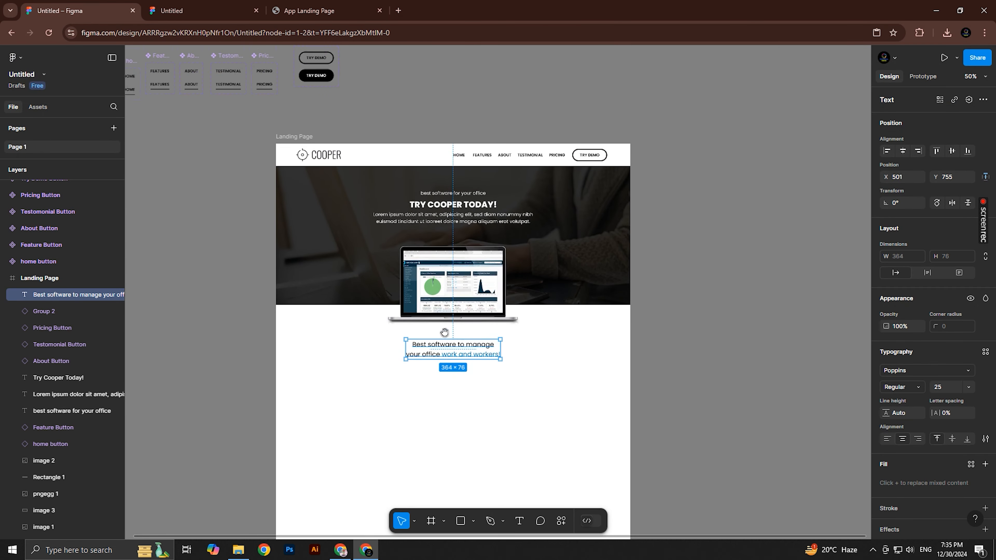
left_click(293, 136)
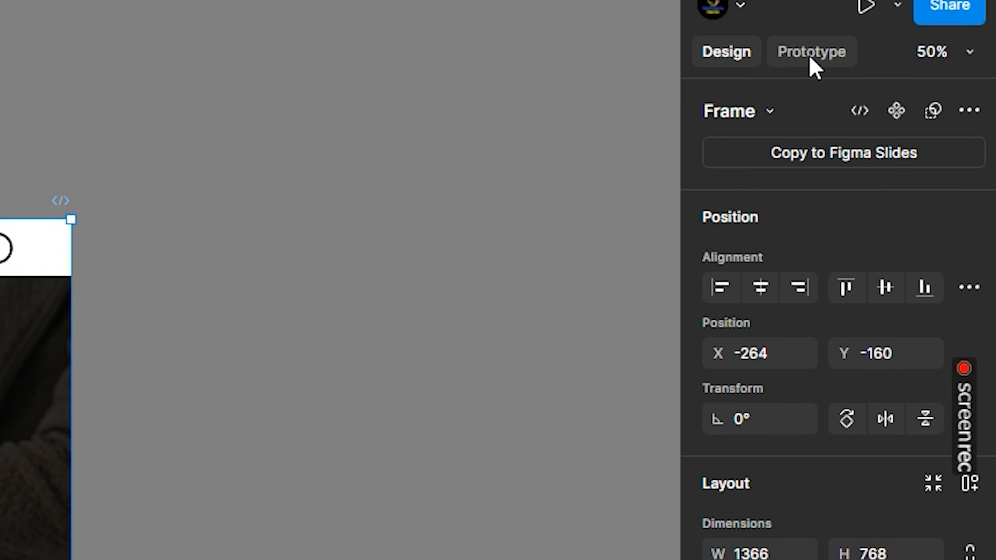
left_click(923, 77)
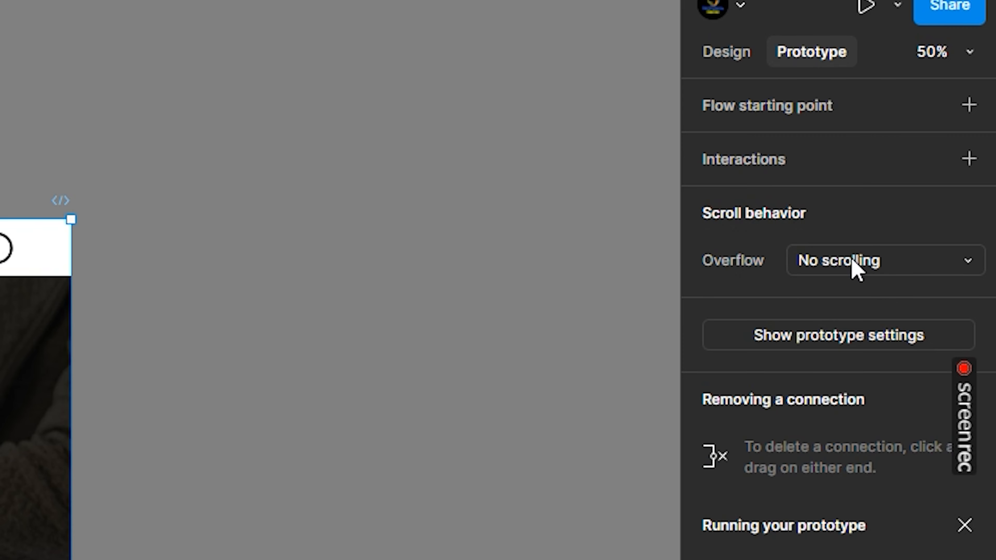
left_click(876, 262)
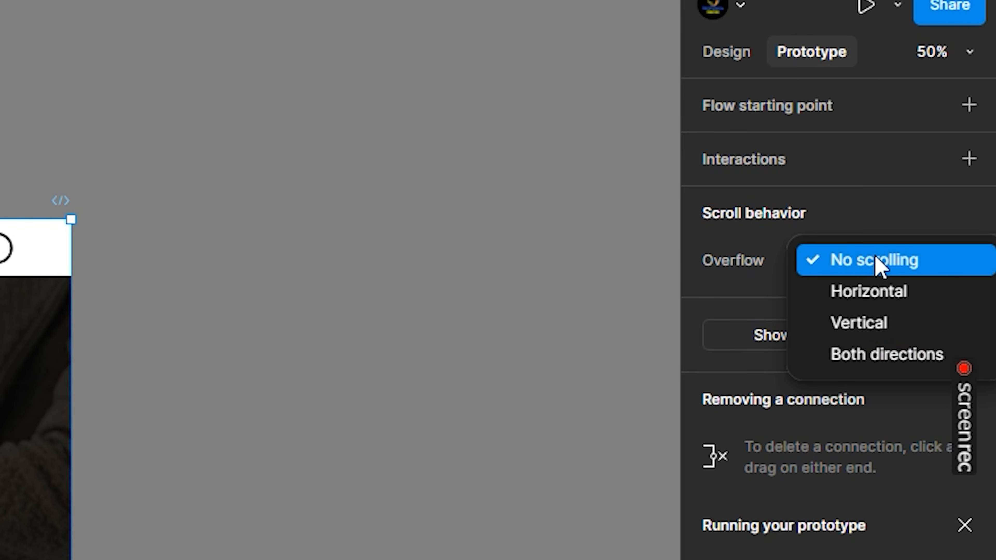
left_click(875, 325)
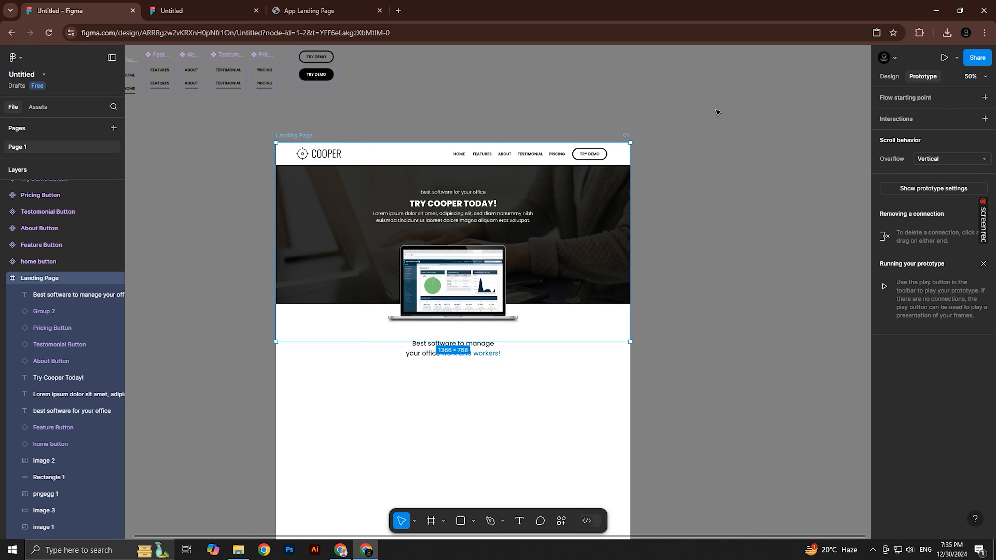
Test vertical scrolling of the landing page in the prototype preview
left_click(310, 11)
left_click(189, 8)
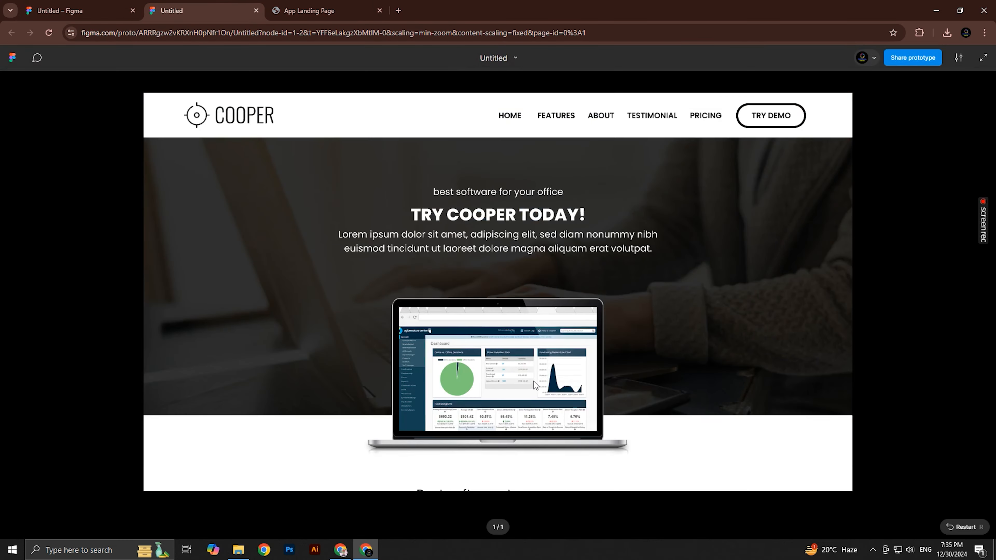
scroll(534, 255, "down", 3)
scroll(534, 256, "up", 1)
scroll(537, 205, "down", 3)
scroll(539, 159, "up", 4)
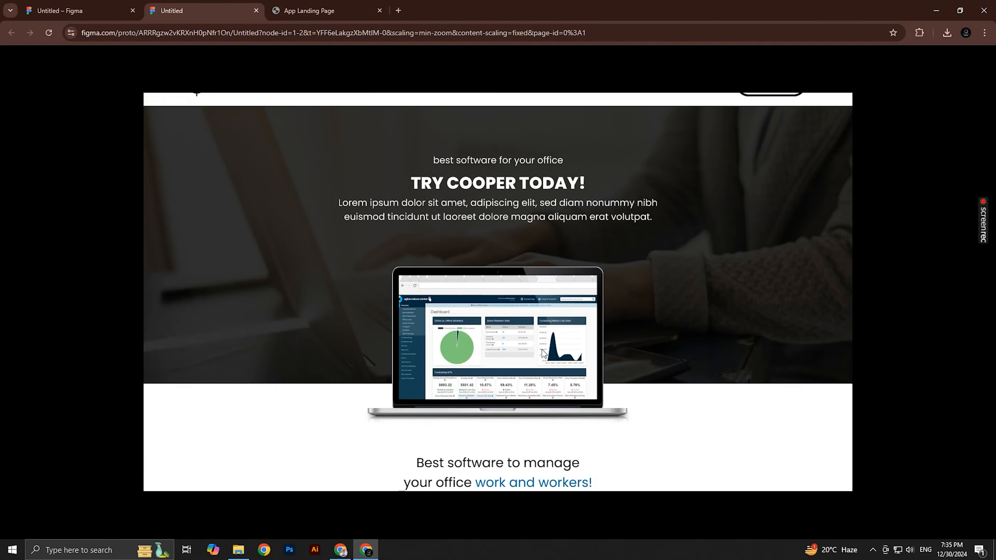
scroll(548, 209, "down", 3)
left_click(111, 7)
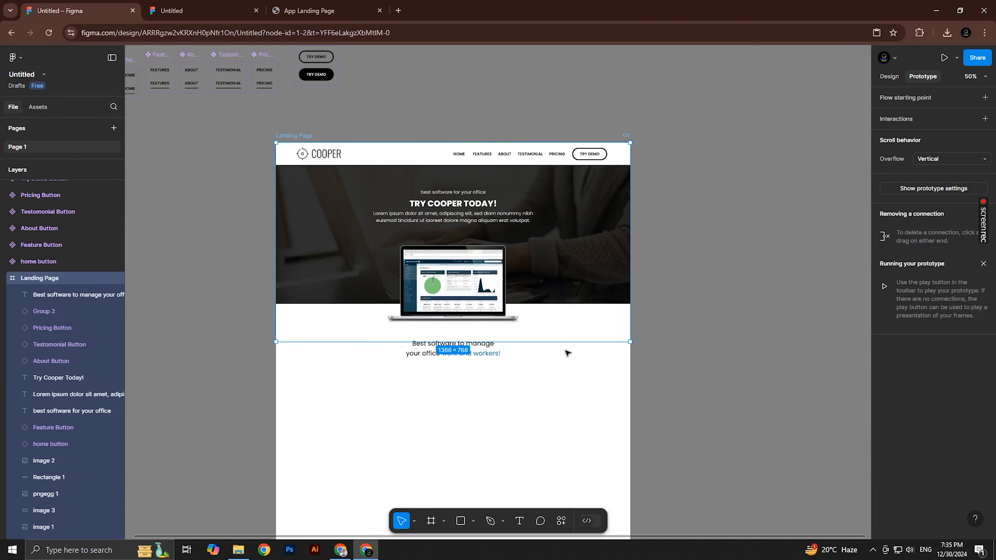
left_click(219, 10)
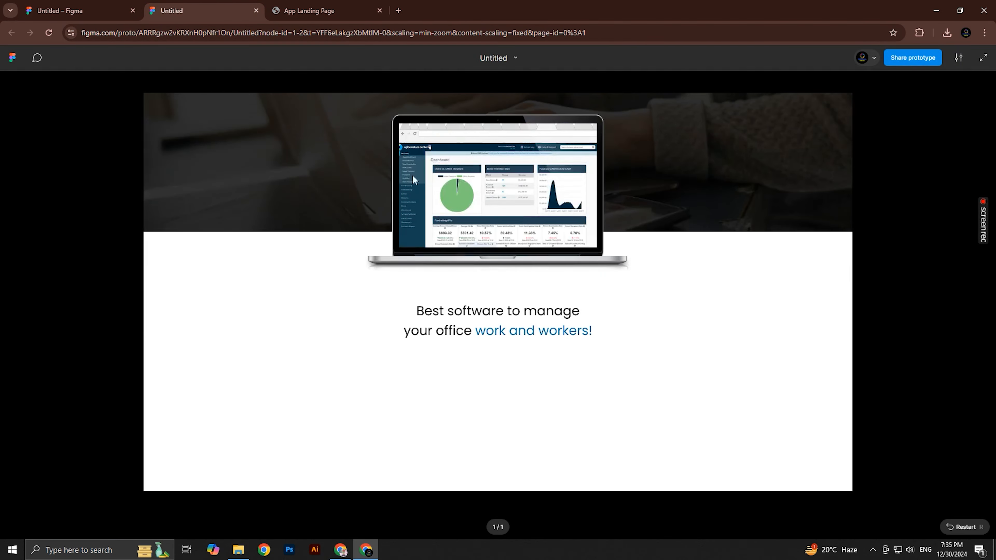
Copy the "Special Login System" feature title from the reference website and return to the design file
left_click(330, 12)
scroll(244, 200, "down", 3)
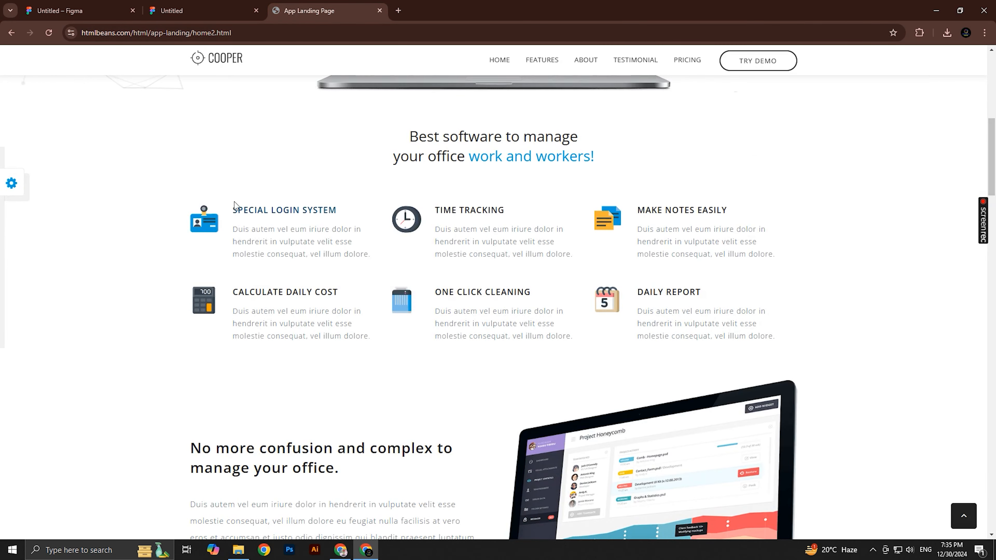
left_click_drag(230, 209, 356, 216)
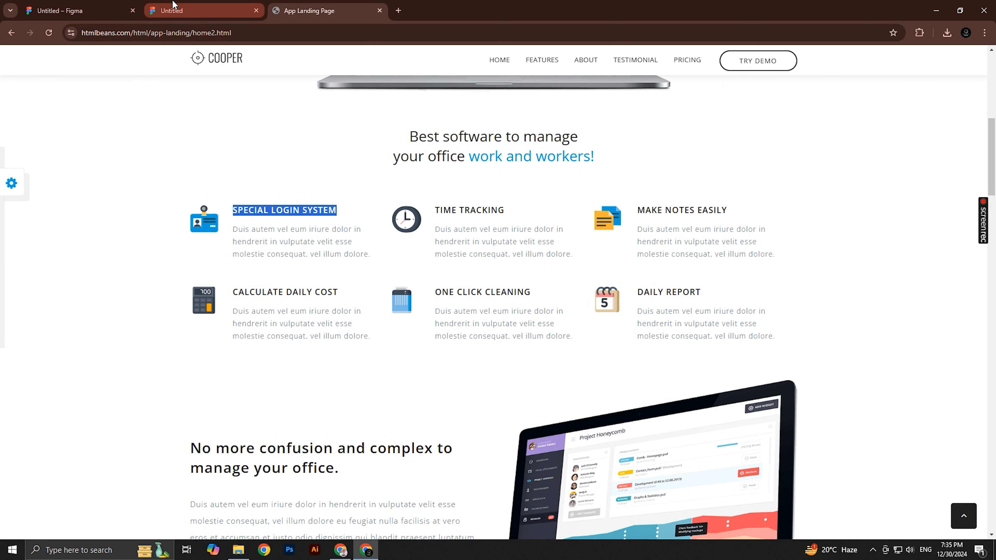
left_click(232, 8)
left_click(71, 10)
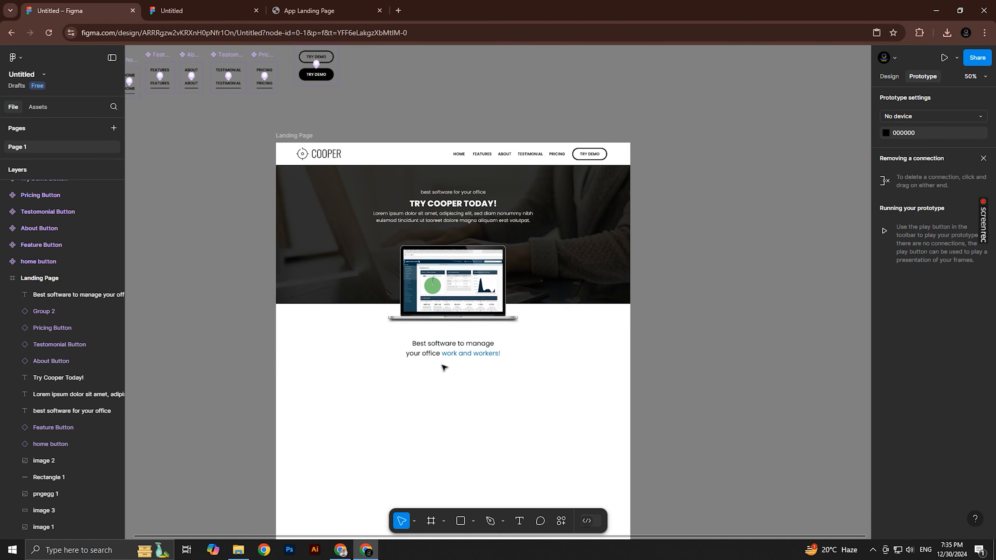
Duplicate the section heading below itself, replace its wording with "Special Login System", and style it Poppins Medium at size 18
key("shift+0")
left_click(888, 77)
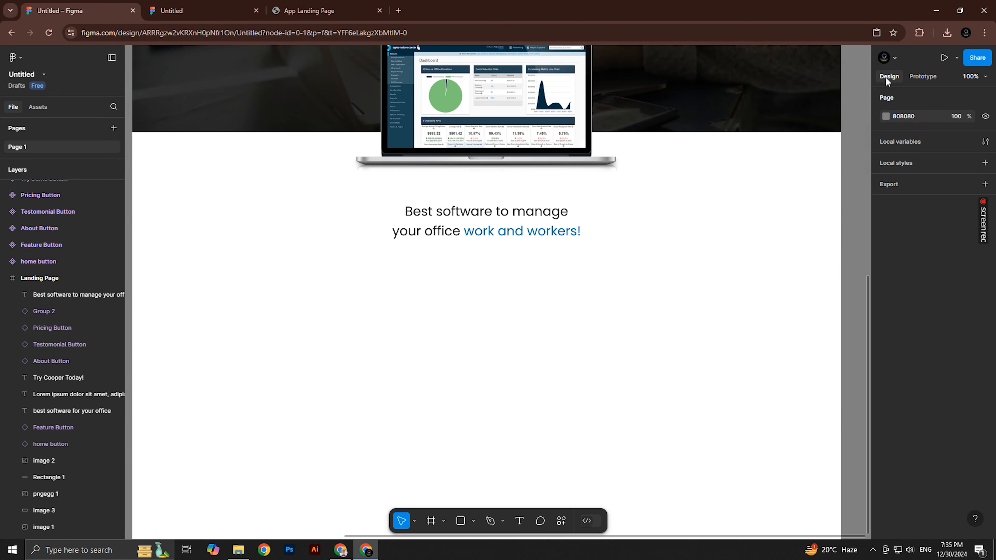
left_click_drag(452, 239, 495, 252)
left_click(493, 249)
scroll(486, 232, "down", 2)
key("ctrl+v")
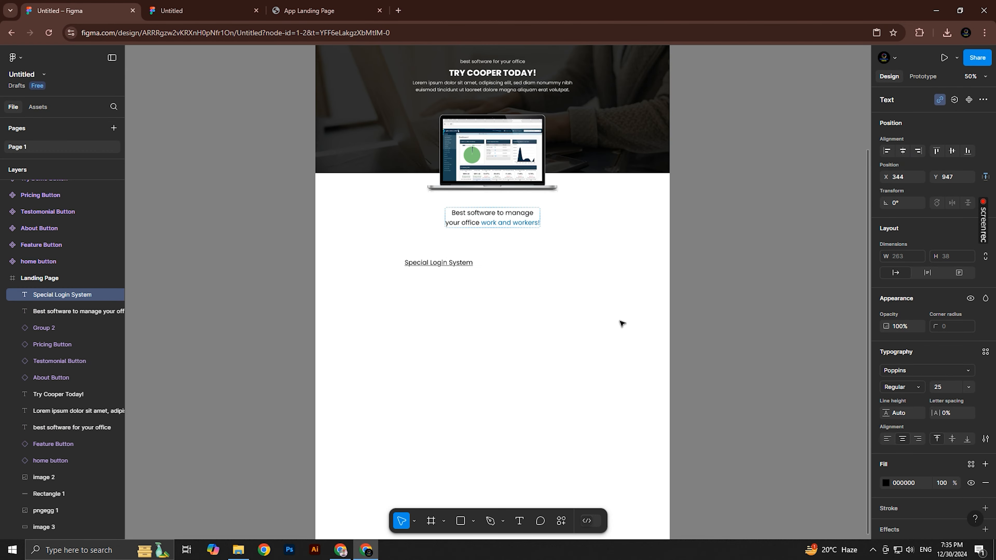
left_click(985, 439)
key("Escape")
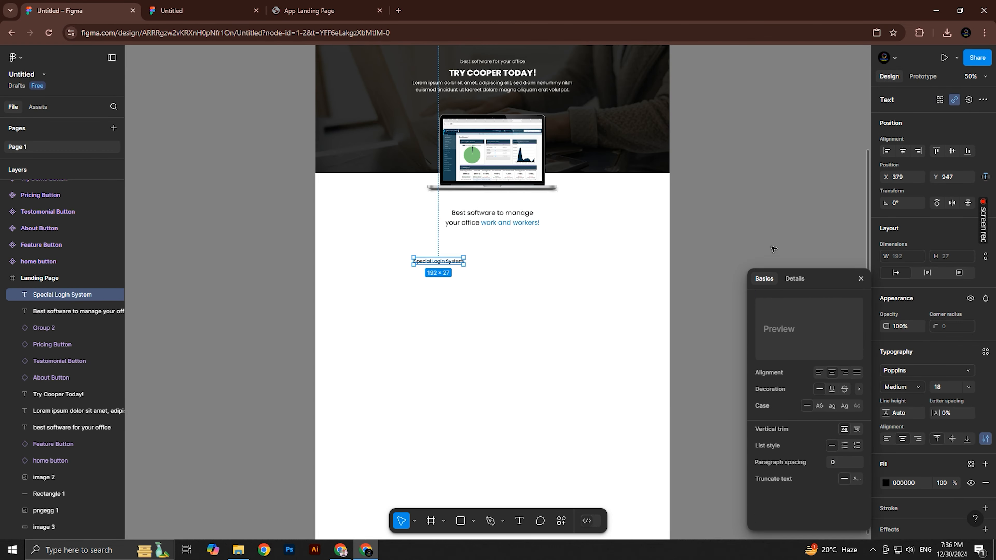
Copy the reference's "Duis autem vel eum iriure dolor" description and place it left-aligned beneath the "Special Login System" title
left_click(326, 10)
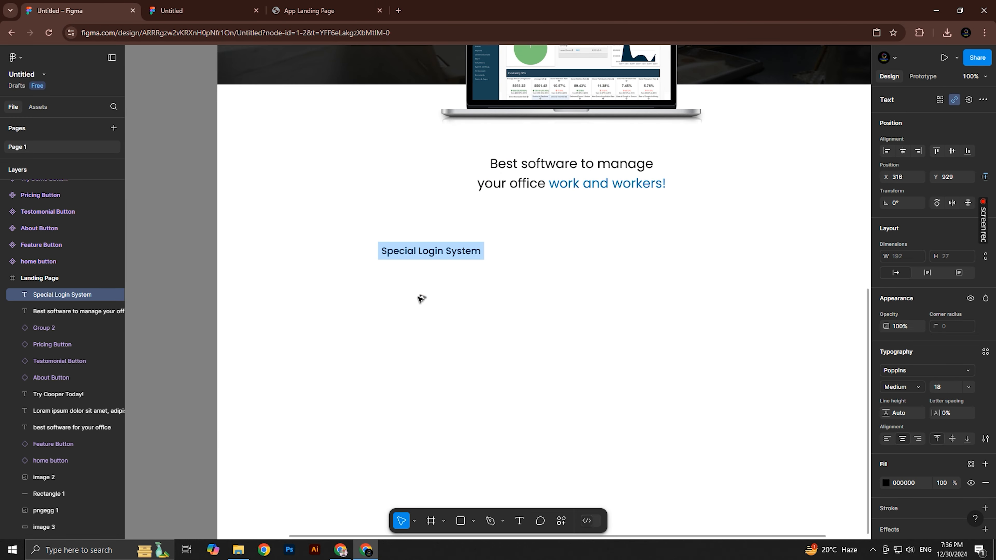
key("ctrl+v")
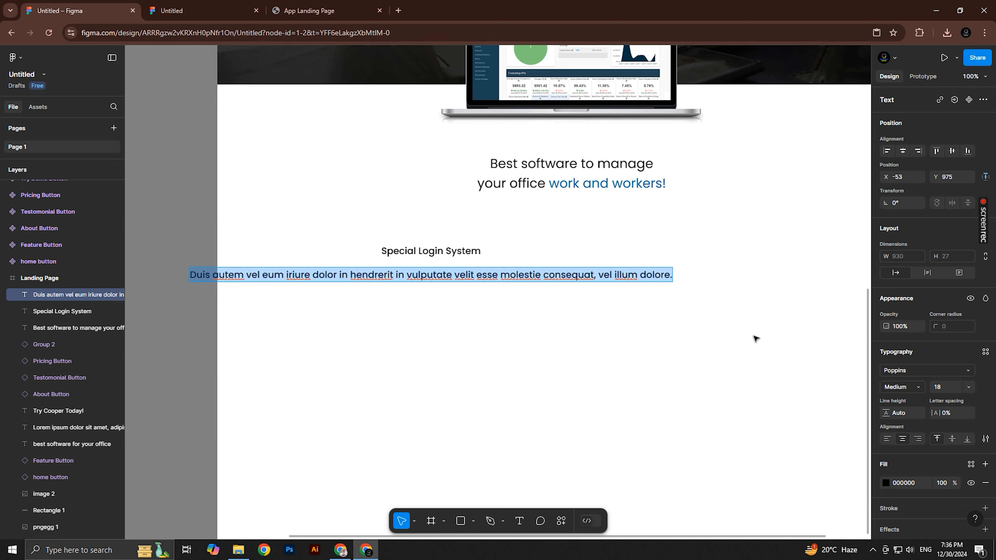
left_click(615, 279)
left_click_drag(619, 280, 495, 303)
left_click(887, 439)
Compare with the reference layout and duplicate the "Special Login System" title and description twice to form a row of three columns
left_click(326, 11)
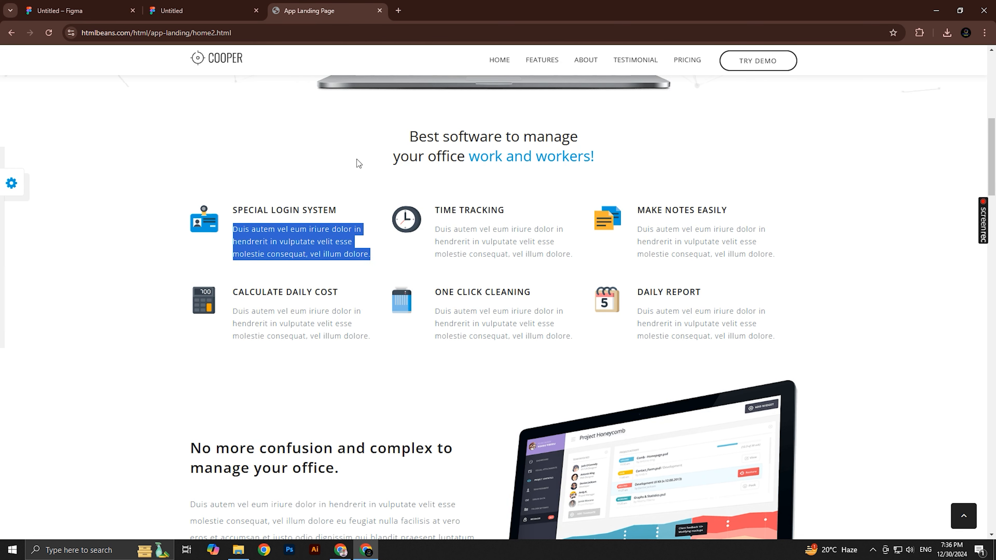
left_click(124, 7)
left_click_drag(495, 280, 512, 279)
left_click(445, 252, "shift")
scroll(398, 267, "down", 1)
left_click_drag(404, 277, 487, 277)
key("ctrl+d")
Adjust the horizontal placement of the three feature columns beneath the section heading
left_click_drag(627, 300, 393, 253)
left_click_drag(522, 276, 508, 276)
left_click(529, 307)
scroll(432, 273, "up", 1)
mouse_move(432, 273)
left_mouse_down()
mouse_move(448, 275)
mouse_move(426, 275)
left_mouse_up()
Set the font size of the three "Special Login System" titles to 14
left_click(374, 244)
left_click(500, 244, "shift")
left_click(676, 241, "shift")
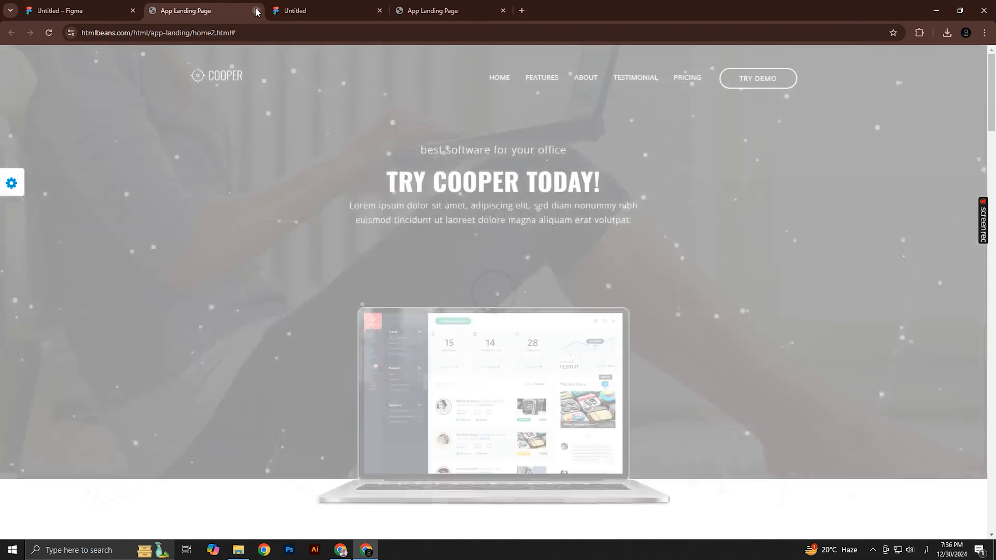
left_click(256, 10)
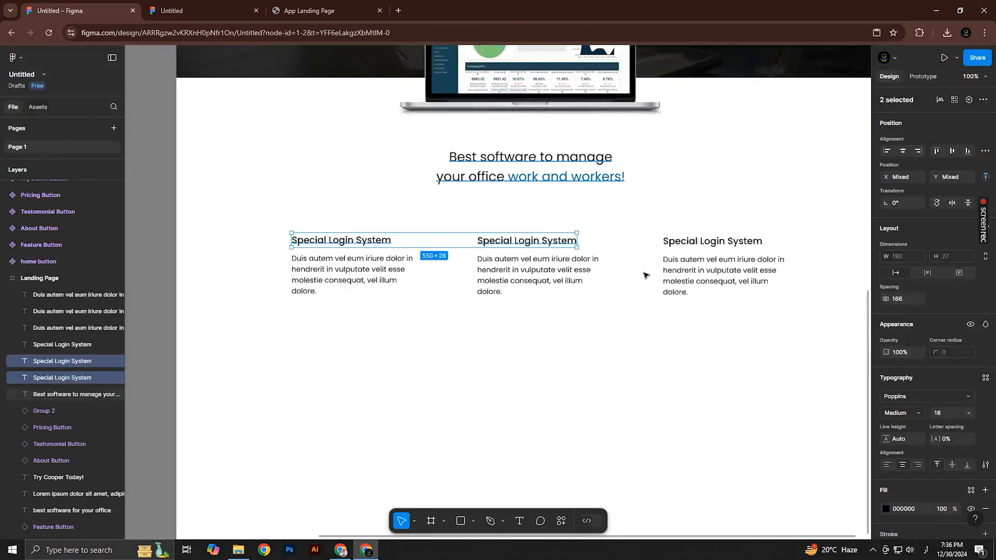
left_click(694, 242, "shift")
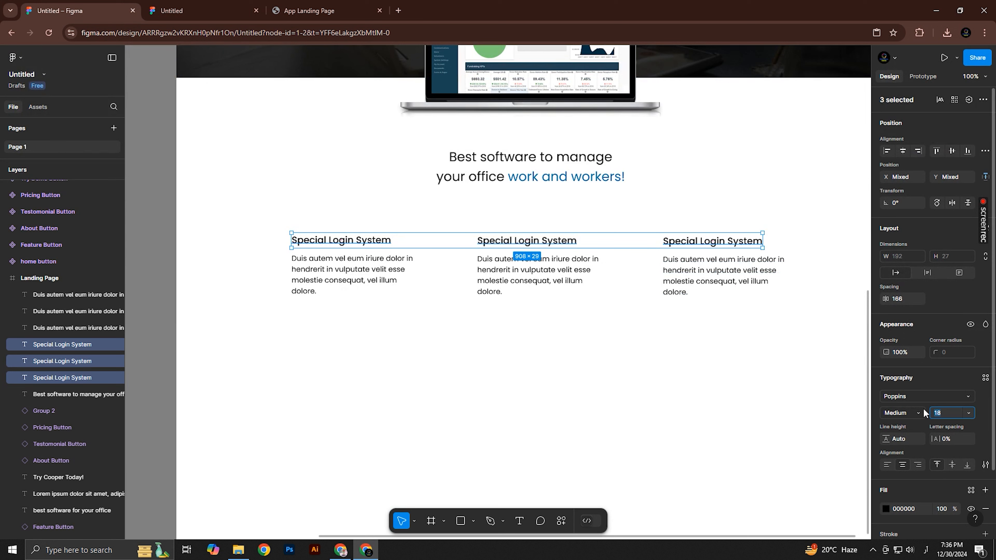
type("14")
key("Return")
Set the font size of the three "Duis autem vel eum iriure dolor" descriptions to 10
left_click(665, 277)
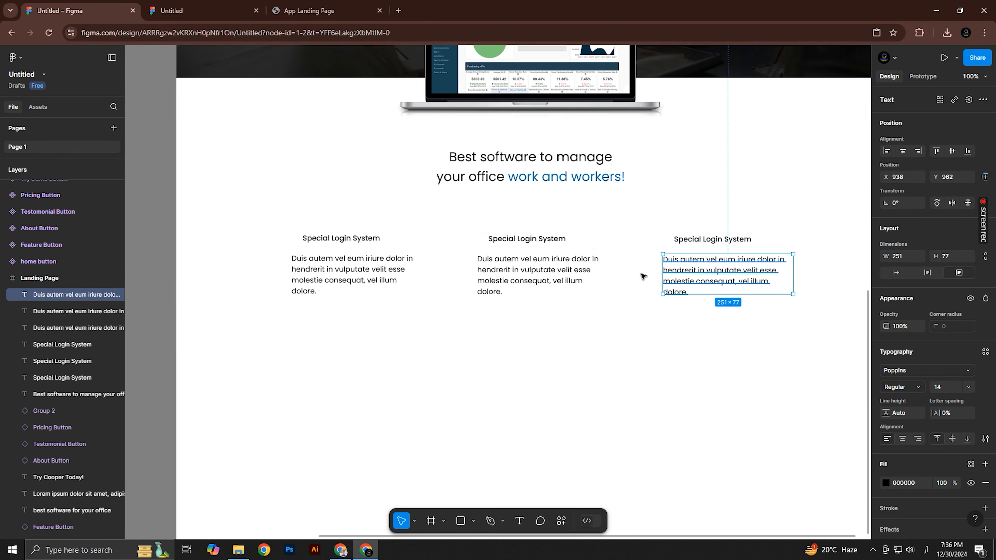
left_click(537, 275, "shift")
left_click(353, 271, "shift")
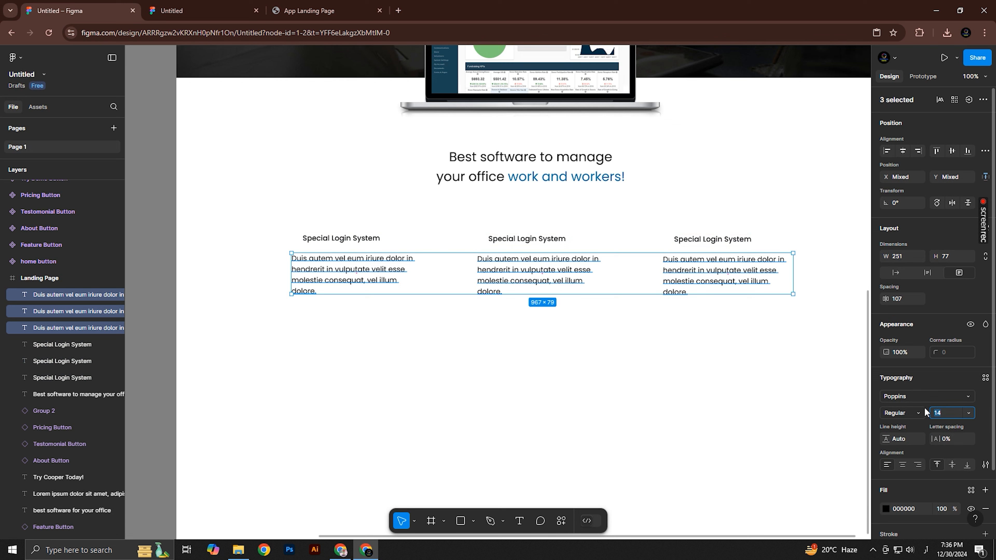
type("10")
key("Return")
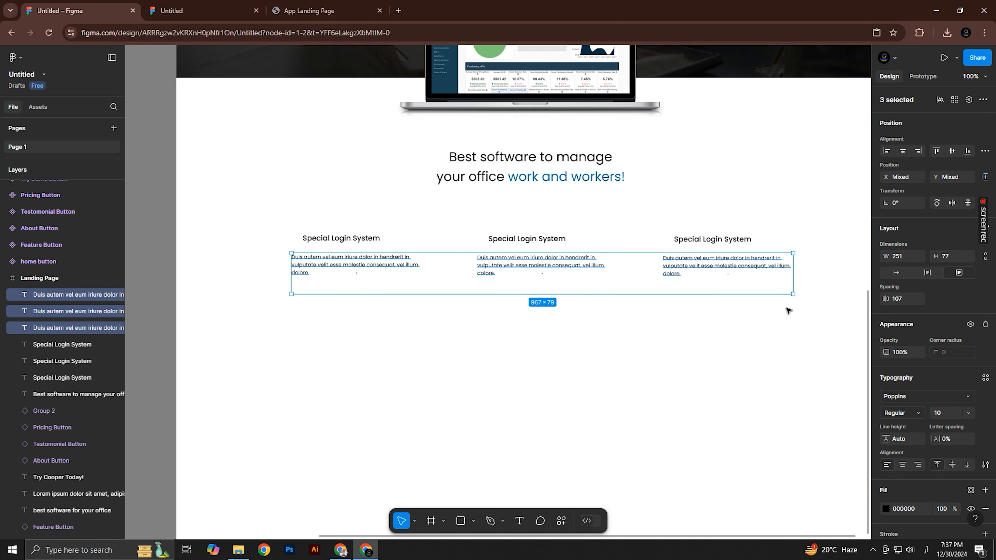
Narrow the three description text boxes to about 181 px and place each left-aligned close beneath its title
left_click_drag(790, 278, 653, 275)
key("Escape")
left_click_drag(570, 277, 686, 275)
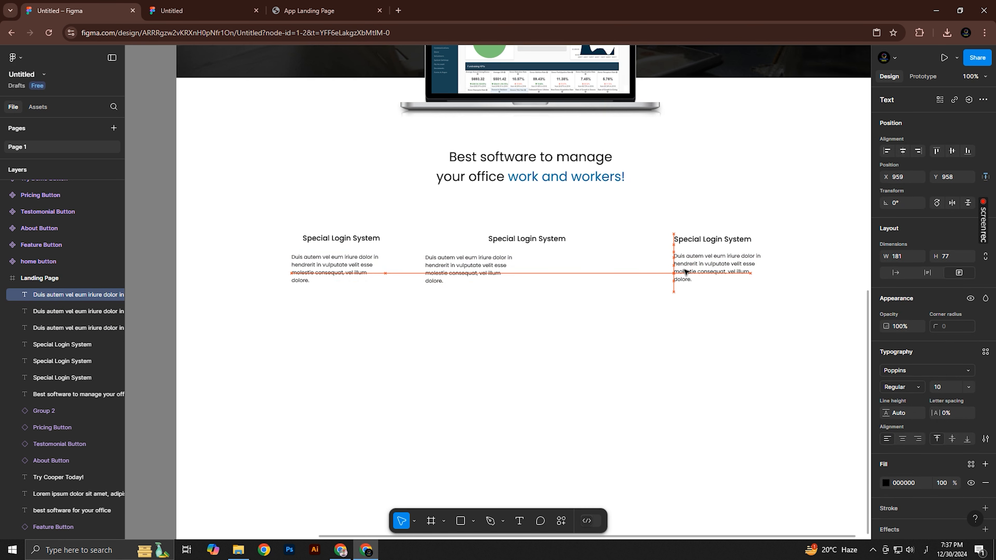
left_click_drag(455, 268, 503, 265)
left_click_drag(352, 268, 362, 269)
left_click(507, 269, "shift")
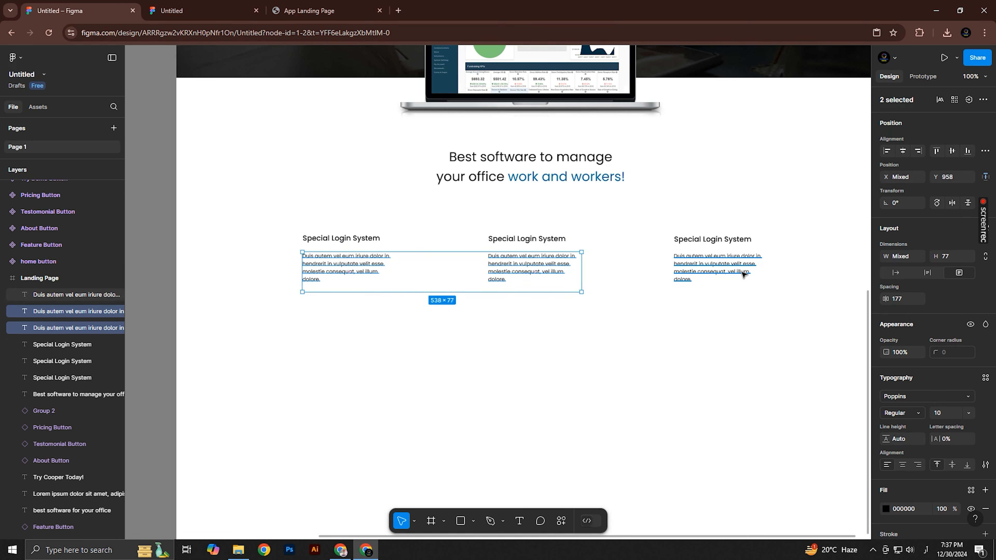
left_click(745, 271, "shift")
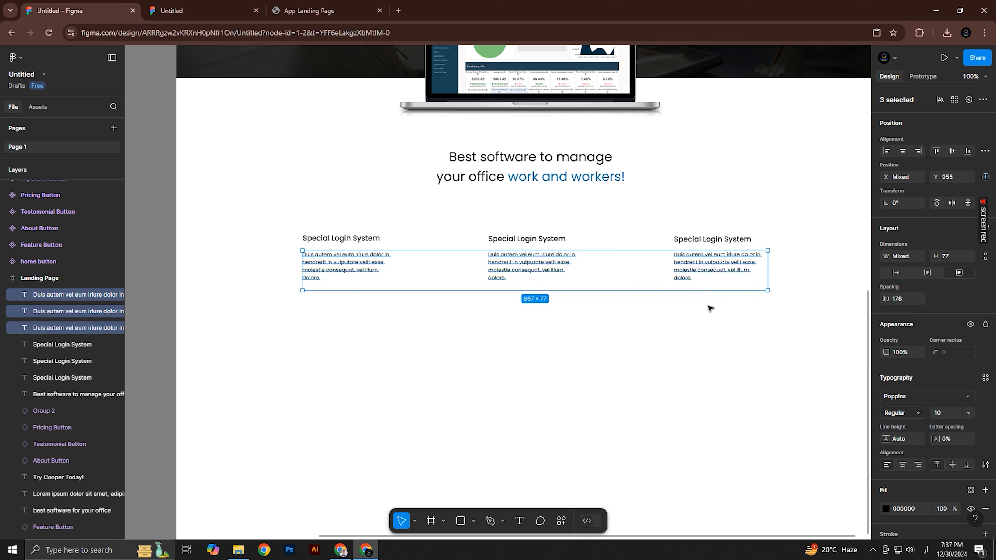
Replace the middle column's title with the reference page's "Time Tracking" and left-align its text
left_click(337, 11)
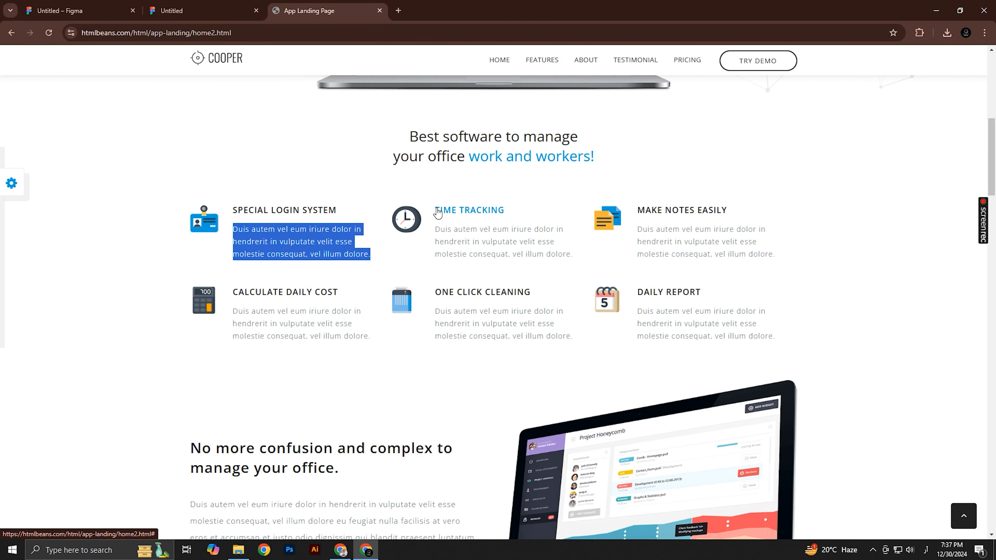
left_click_drag(518, 212, 430, 214)
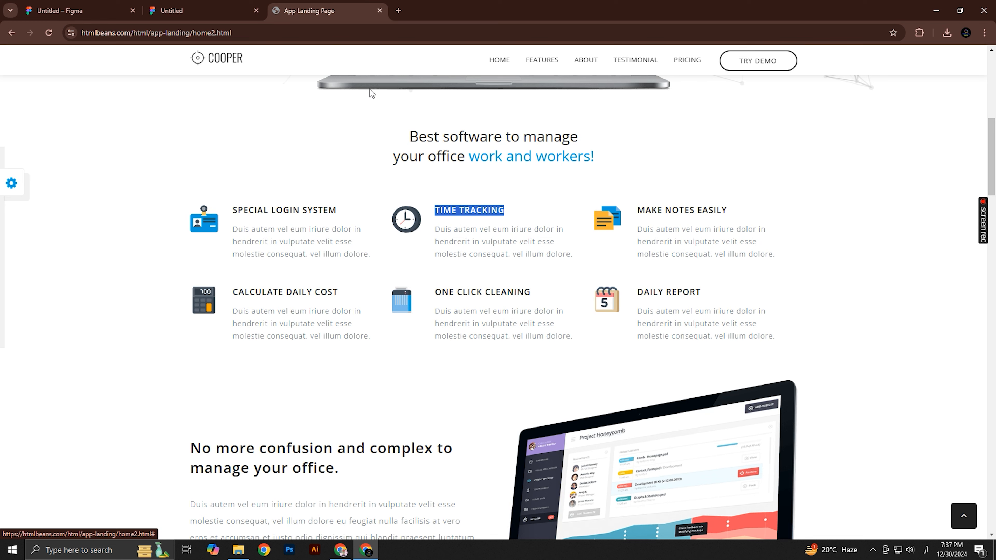
left_click(83, 10)
double_click(512, 239)
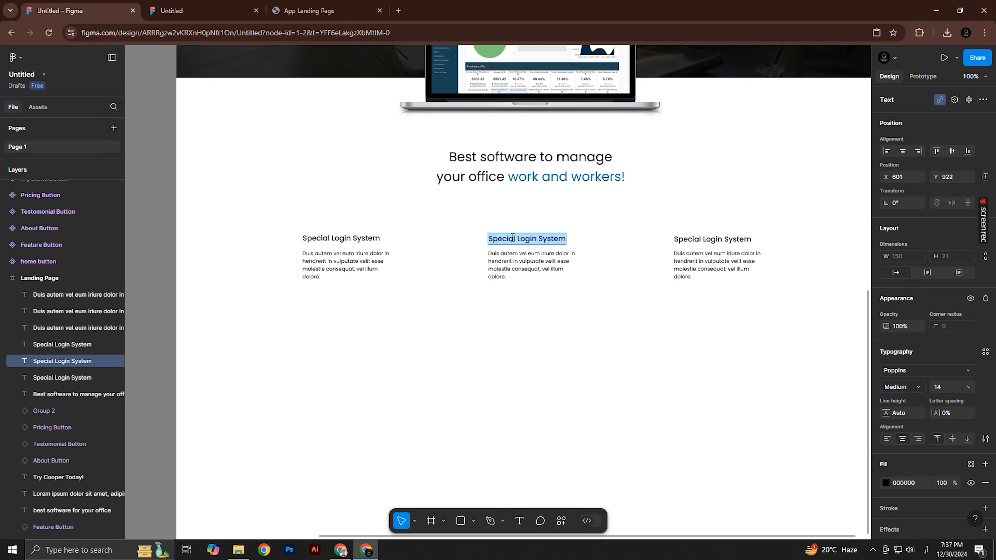
type("Time Tracking")
key("ctrl+z")
left_click(887, 438)
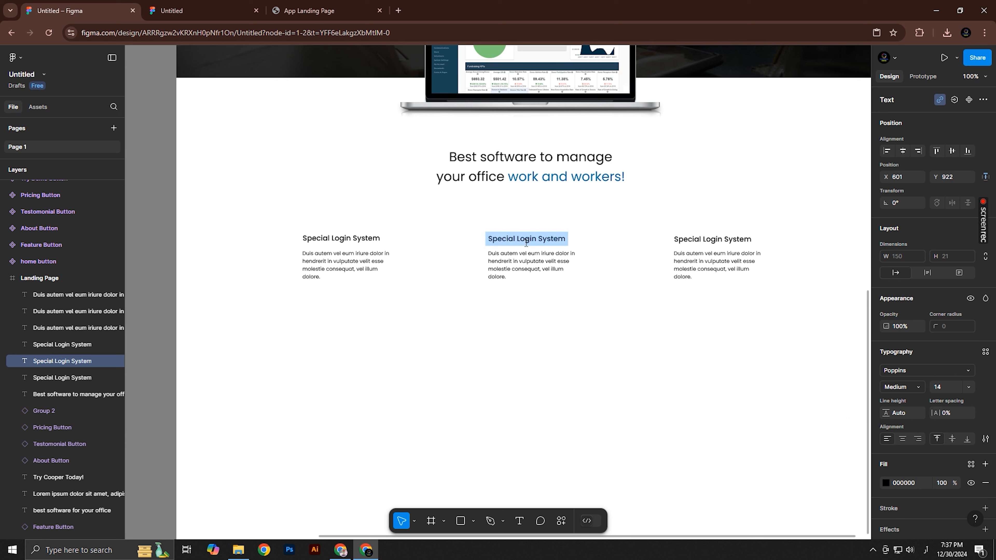
type("Time Tracking")
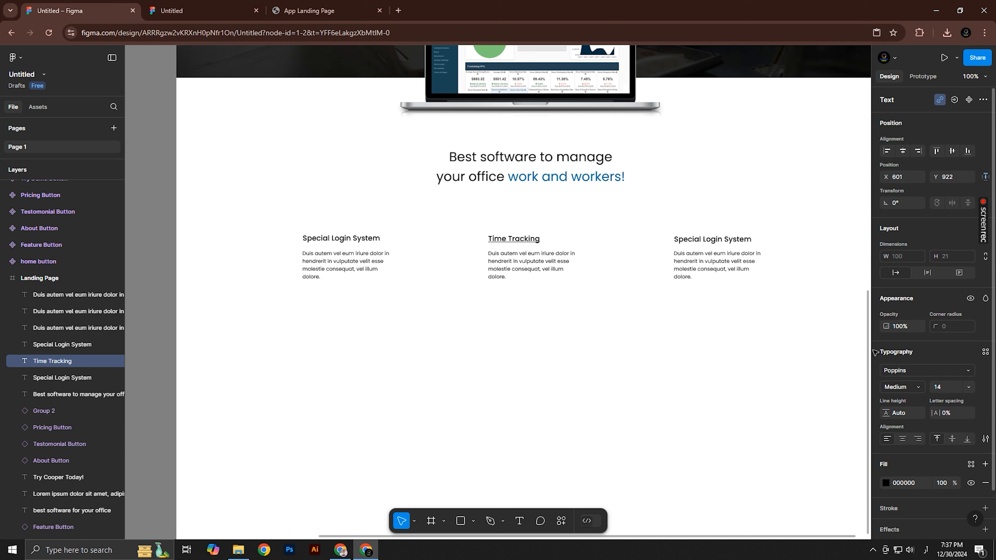
left_click(985, 443)
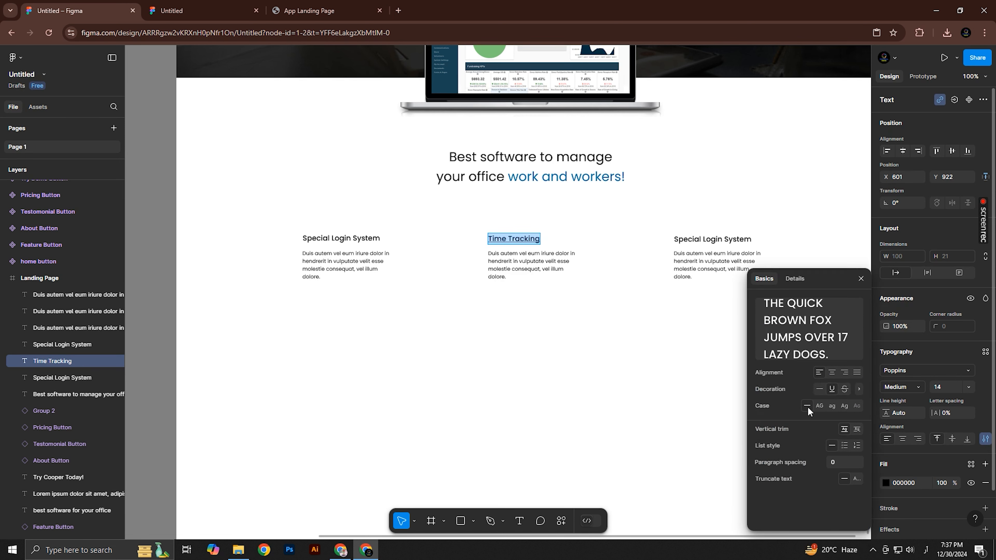
Check the reference's Time Tracking column and replace the third column's title with "Make notes easily"
left_click(309, 10)
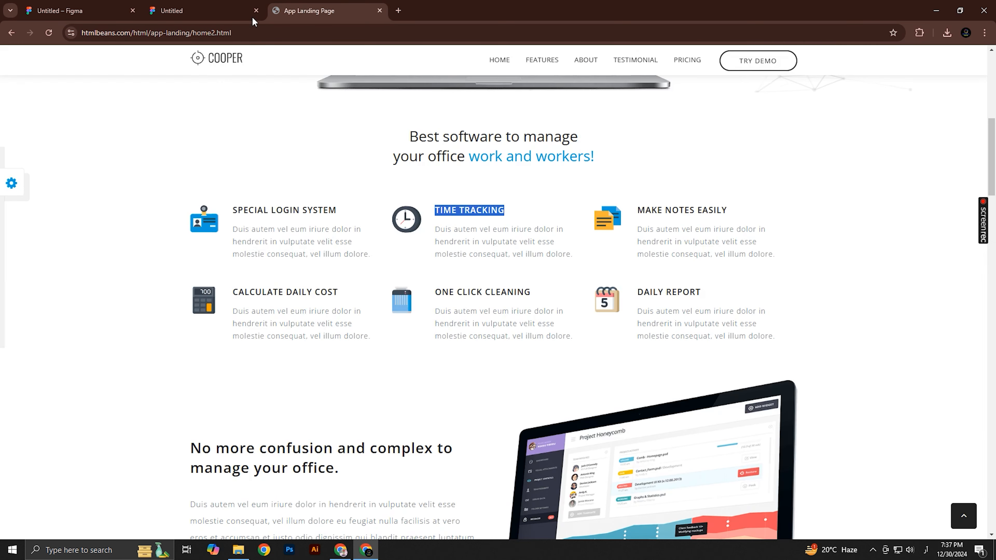
left_click_drag(436, 226, 572, 256)
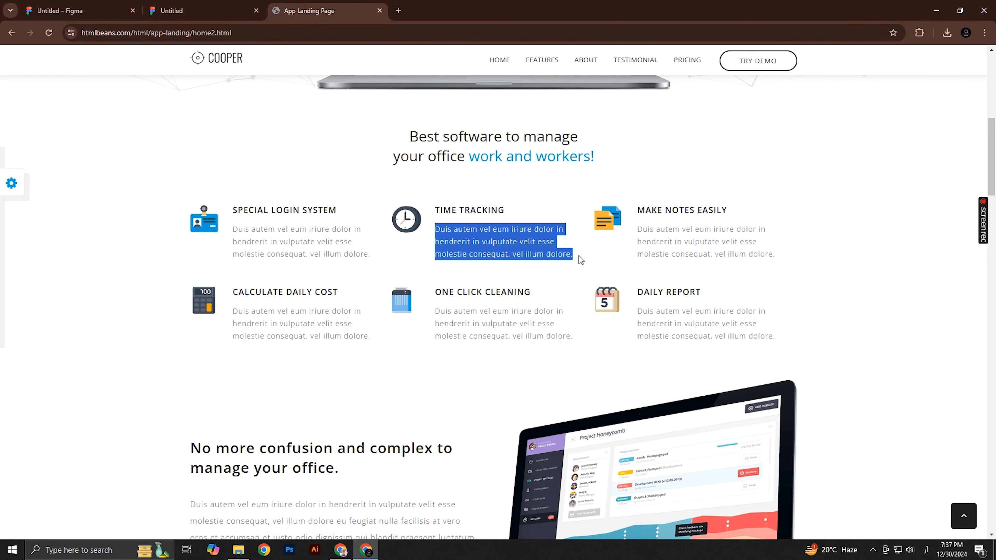
left_click(79, 11)
left_click(314, 11)
left_click_drag(728, 210, 645, 225)
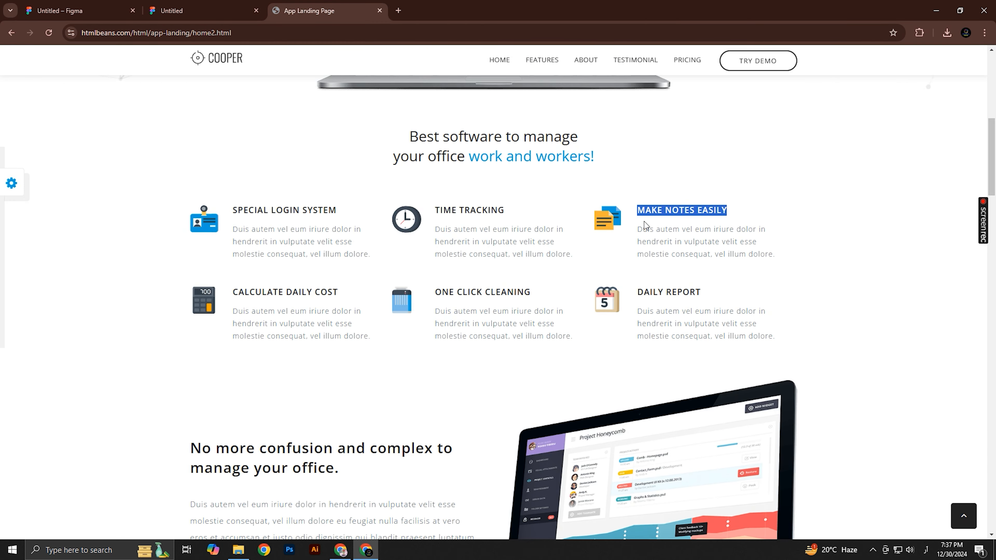
left_click(78, 11)
double_click(717, 241)
type("Make notes easily")
key("ctrl+a")
left_click(986, 440)
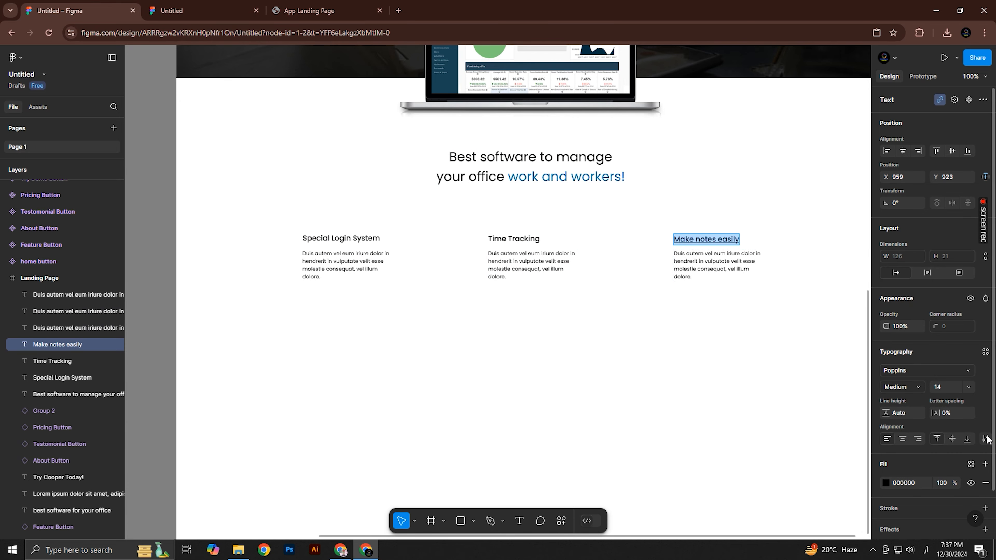
left_click(986, 439)
key("Escape")
Duplicate the three feature columns directly below to form a second row
left_click_drag(270, 220, 781, 290)
left_click_drag(689, 267, 689, 348)
Replace the second row's first title with the reference's "Calculate daily cost" and set it to uppercase
left_click(313, 11)
left_click_drag(232, 293, 360, 296)
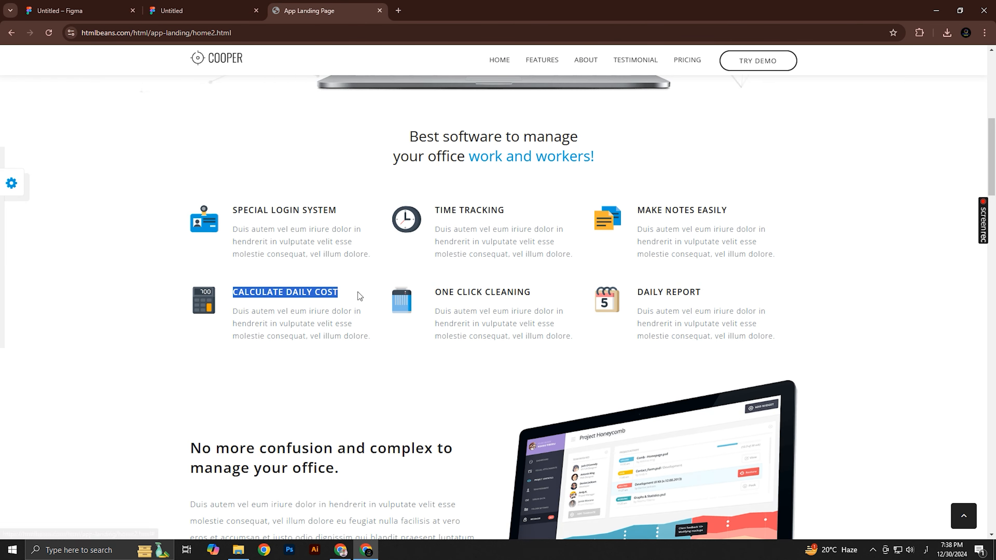
key("ctrl+c")
left_click(78, 10)
double_click(345, 306)
key("ctrl+v")
key("ctrl+v")
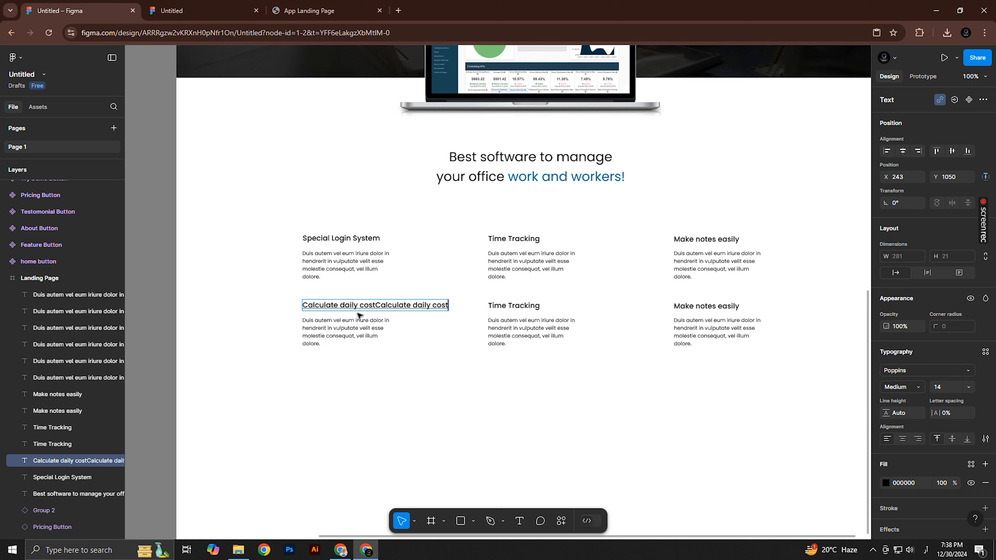
key("ctrl+z")
key("ctrl+a")
left_click(986, 439)
left_click(819, 406)
Replace the second row's middle title with the reference's "One click cleaning" and set it to uppercase
double_click(513, 306)
left_click(314, 11)
left_click_drag(430, 292, 534, 293)
left_click(78, 11)
key("ctrl+v")
key("ctrl+a")
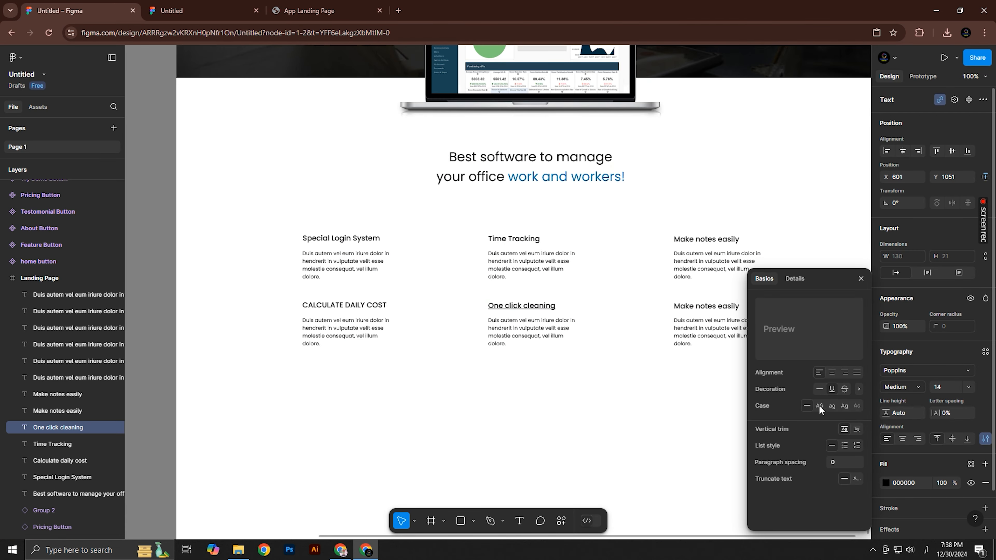
left_click(819, 406)
Replace the second row's last title with the reference's "Daily report" and set it to uppercase
double_click(706, 306)
left_click(314, 10)
left_click_drag(702, 292, 640, 292)
left_click(79, 11)
key("ctrl+v")
left_click(820, 406)
Set the first row's feature titles to uppercase to match the second row
double_click(706, 239)
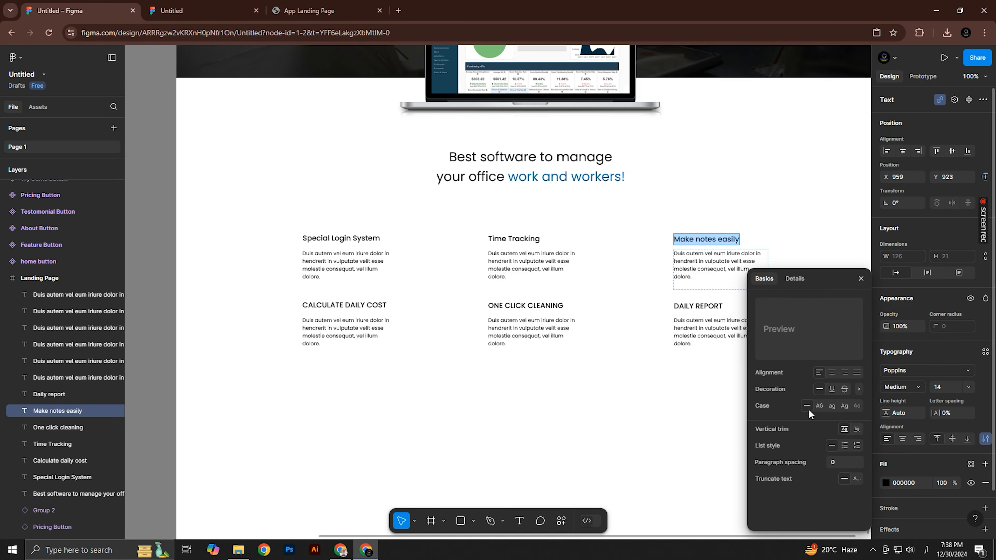
left_click(819, 407)
left_click(675, 412)
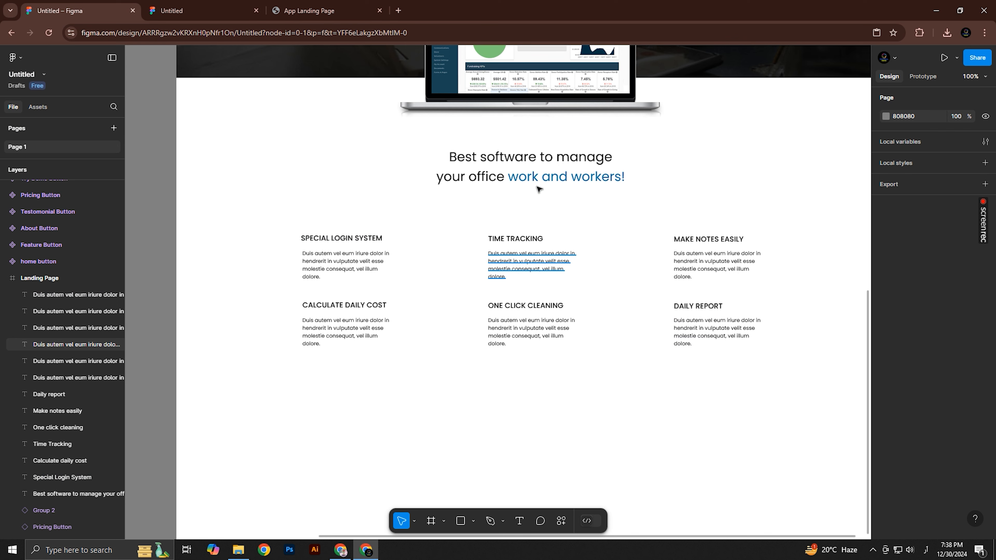
Compare the icon files in the Downloads Website folder with the icons in the reference's features section
key("alt+Tab")
key("alt+Tab")
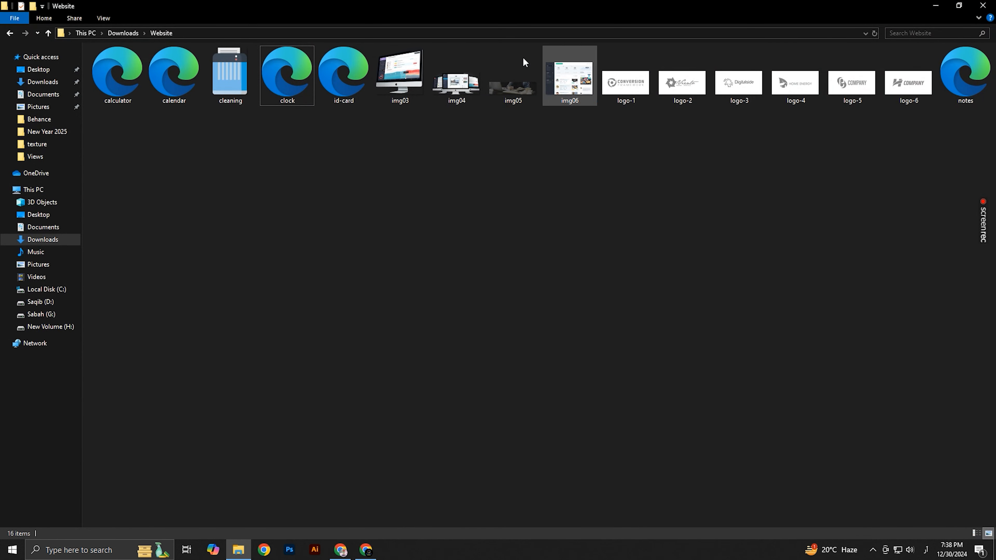
key("alt+Tab")
left_click(329, 11)
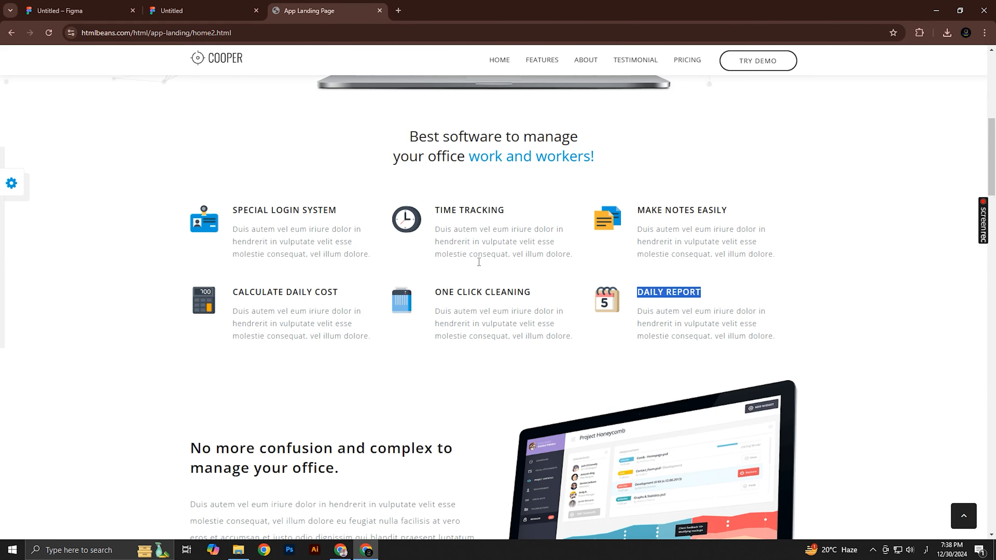
key("alt+Tab")
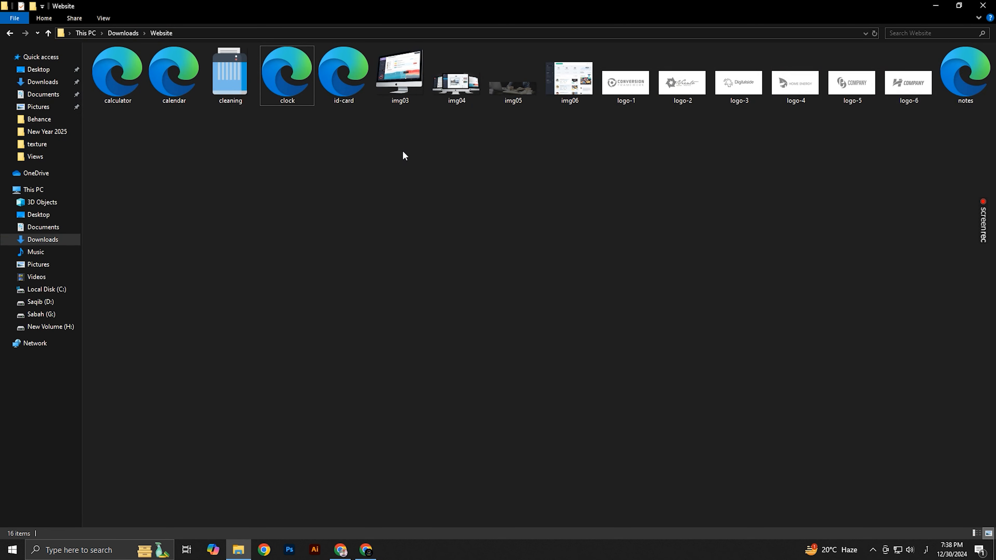
key("alt+Tab")
key("alt+Tab")
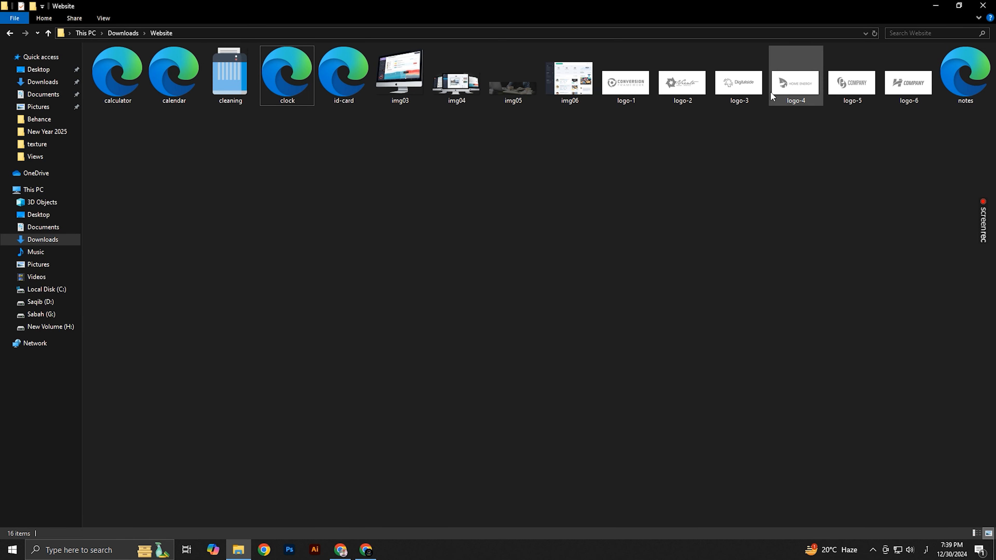
Import the calculator, calendar, cleaning, clock, id-card and notes icons from the Website folder onto the Figma canvas
left_click(954, 79)
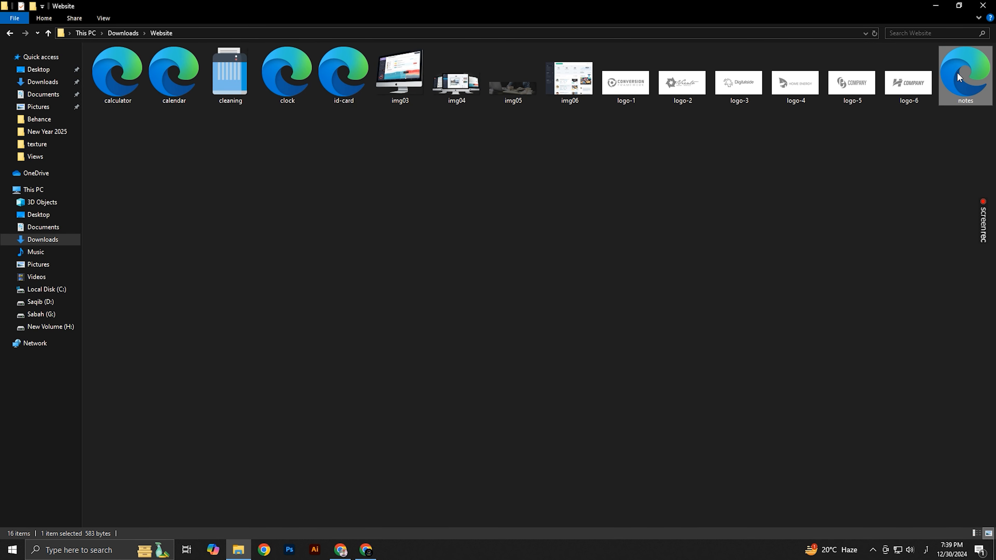
left_click(358, 76, "ctrl")
left_click(270, 73, "ctrl")
left_click(173, 76, "ctrl")
left_click(125, 77, "ctrl")
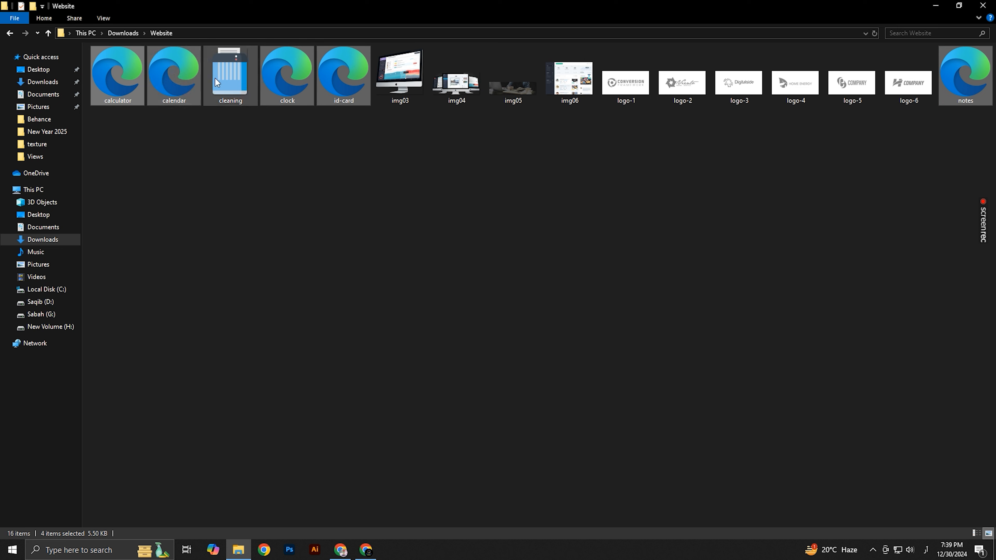
left_click(228, 79, "ctrl")
left_click_drag(183, 91, 641, 312)
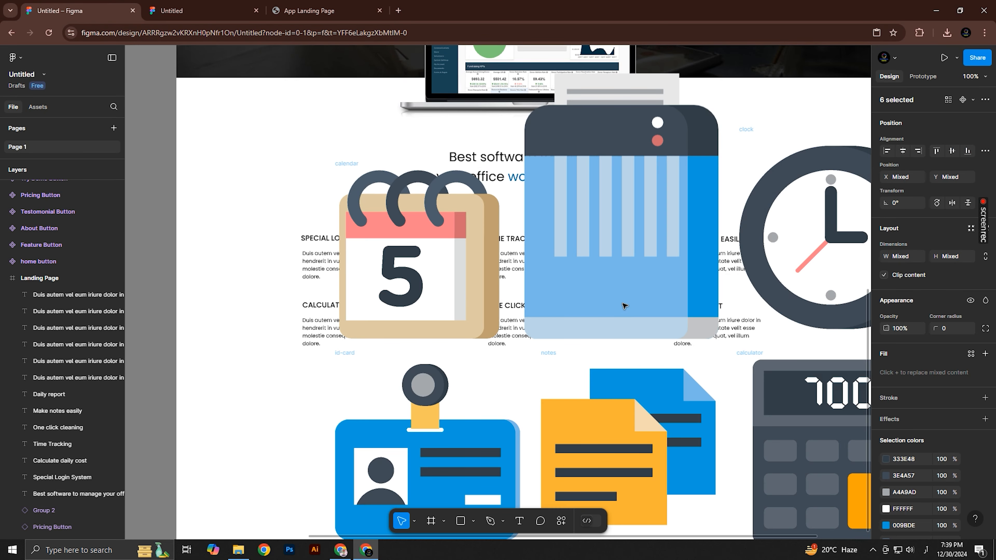
Check the reference's icon order and group all the vector shapes of the id-card icon
left_click(564, 291, "alt")
left_click(745, 305)
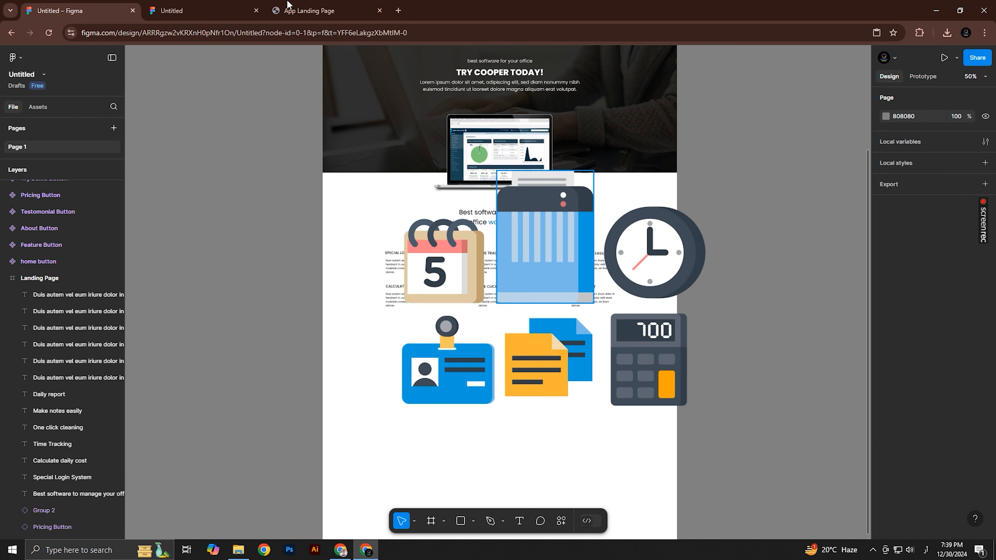
left_click(317, 8)
left_click(74, 10)
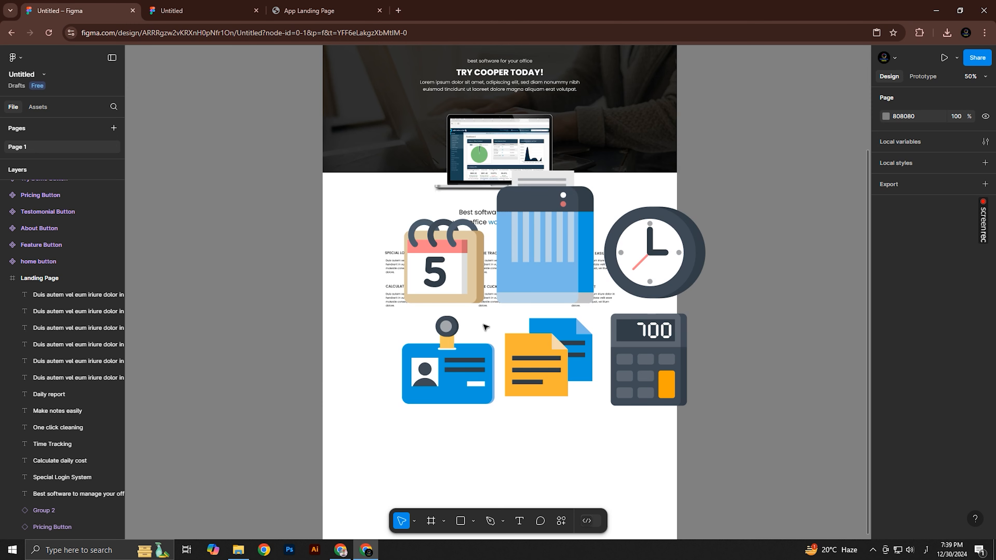
left_click(438, 361)
scroll(458, 360, "up", 5)
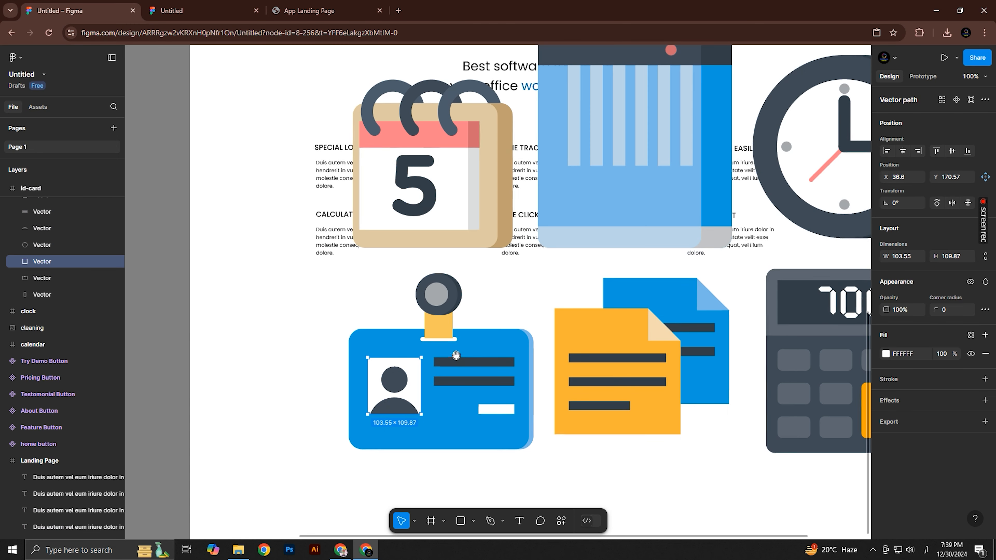
key("ctrl+a")
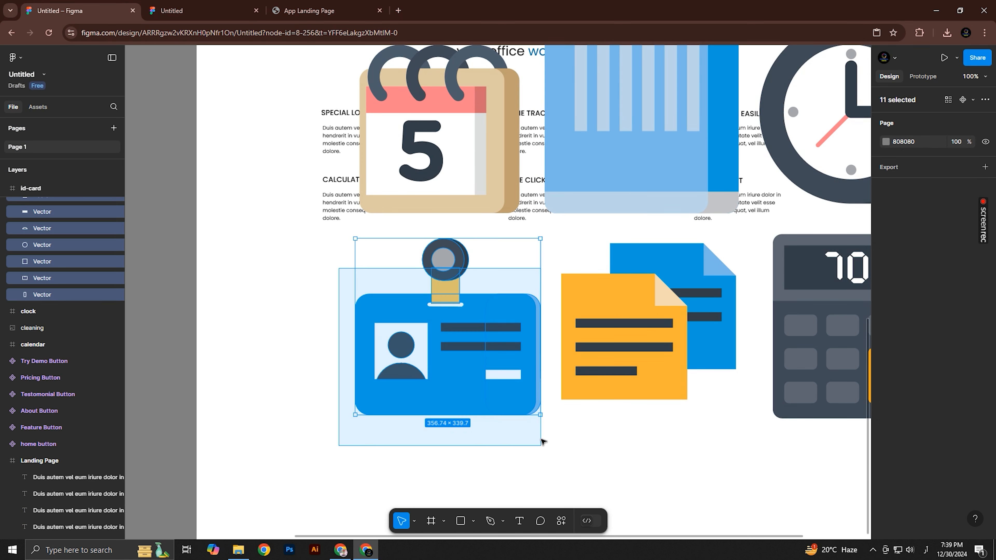
key("ctrl+g")
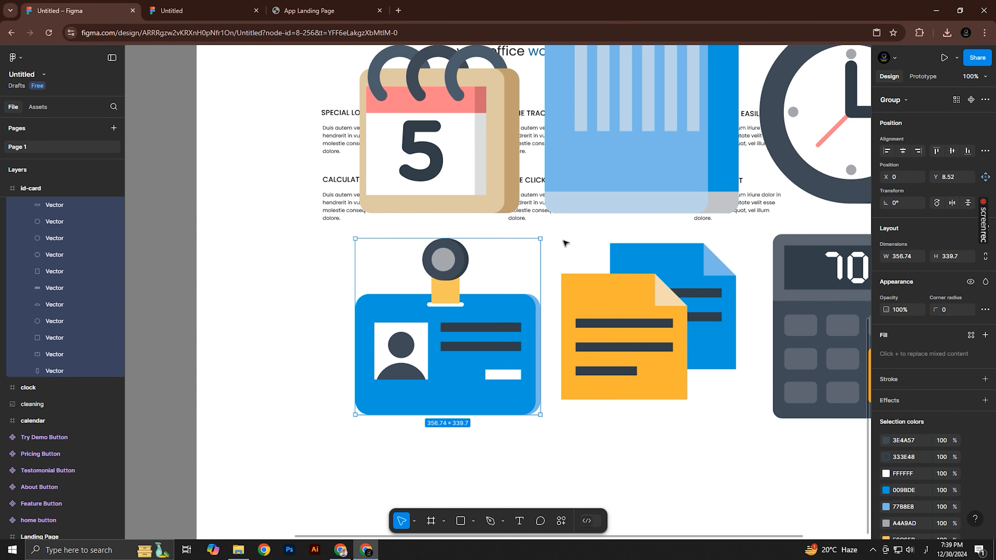
Scale the id-card icon down to about 65 × 62 px, place it beside the "Special Login System" title, and compare with the reference
left_click_drag(540, 238, 301, 126)
left_click(316, 15)
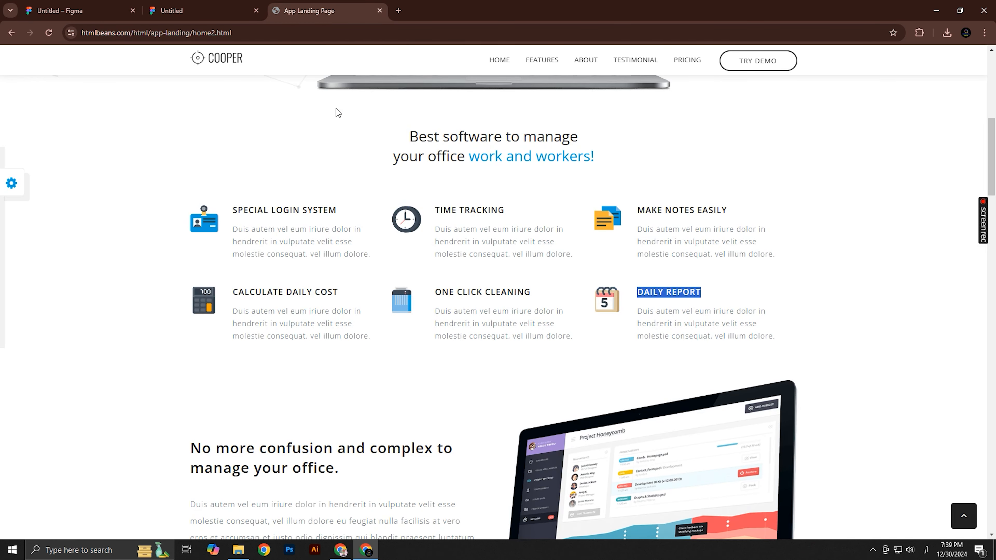
left_click(232, 11)
left_click(118, 11)
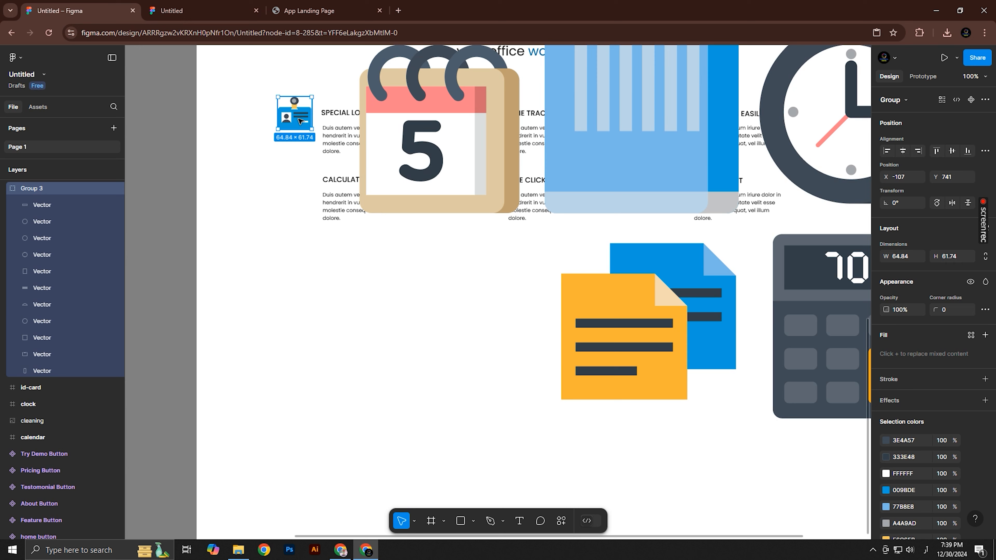
Adjust the id-card icon's position beside the "Special Login System" title and compare it with the reference
left_click_drag(300, 121, 300, 123)
left_click(321, 11)
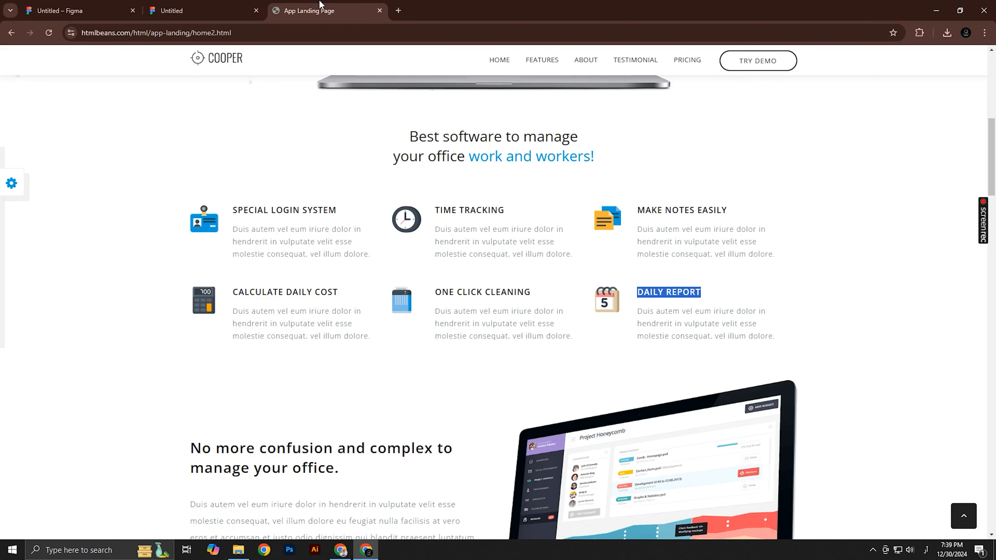
left_click(111, 6)
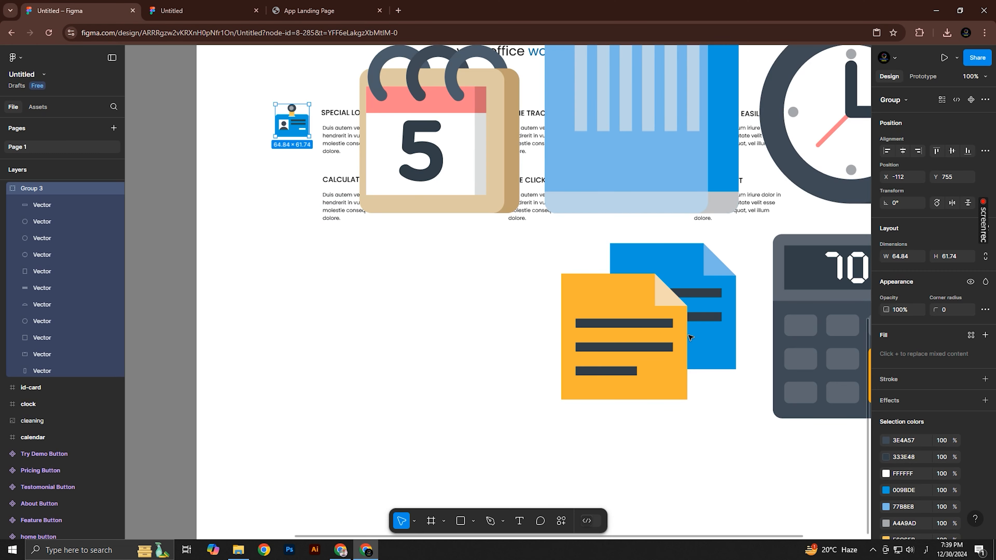
Select all the vector shapes of the calculator icon and group them
left_click(818, 321)
left_click_drag(823, 313, 535, 273)
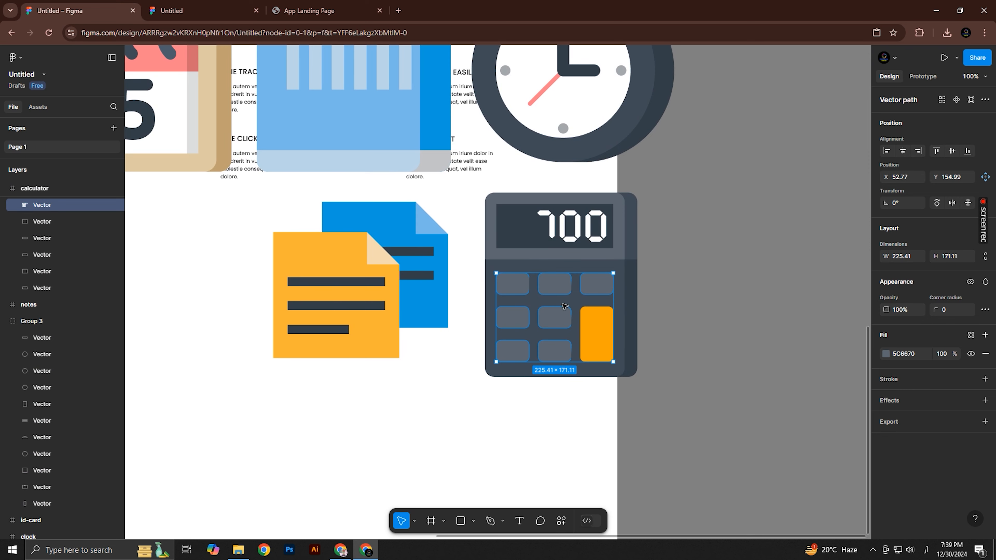
key("ctrl+a")
key("ctrl+g")
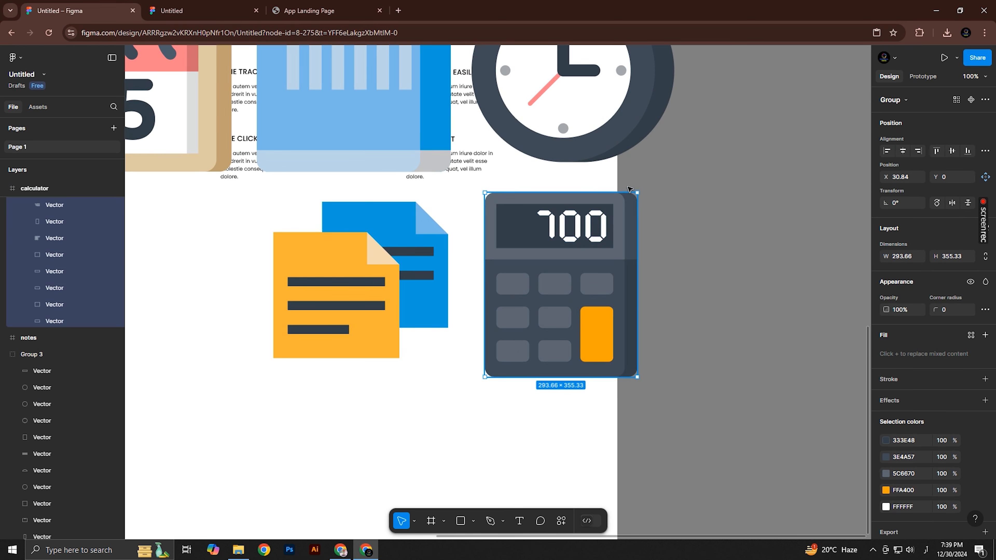
Scale the calculator icon down to about 66 × 79 px and place it beside the "Calculate Daily Cost" title
left_click_drag(637, 193, 524, 305)
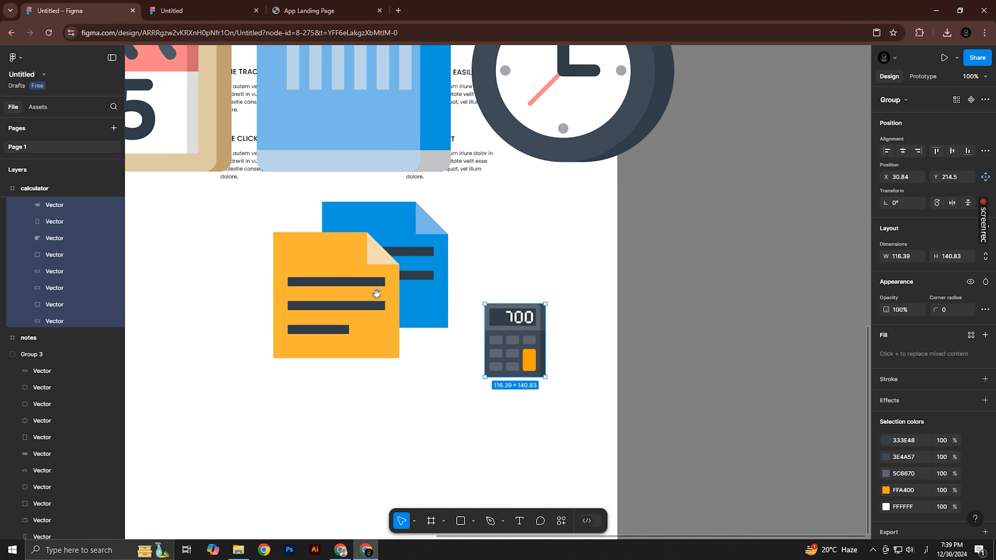
scroll(377, 295, "down", 2)
left_click_drag(406, 311, 379, 223)
scroll(379, 223, "up", 4)
left_click_drag(419, 112, 377, 291)
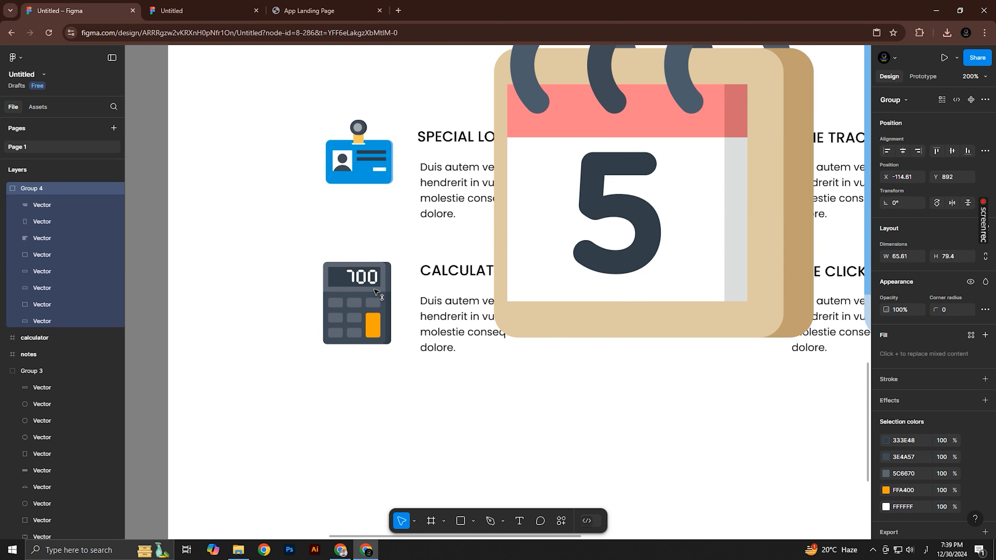
key("shift+0")
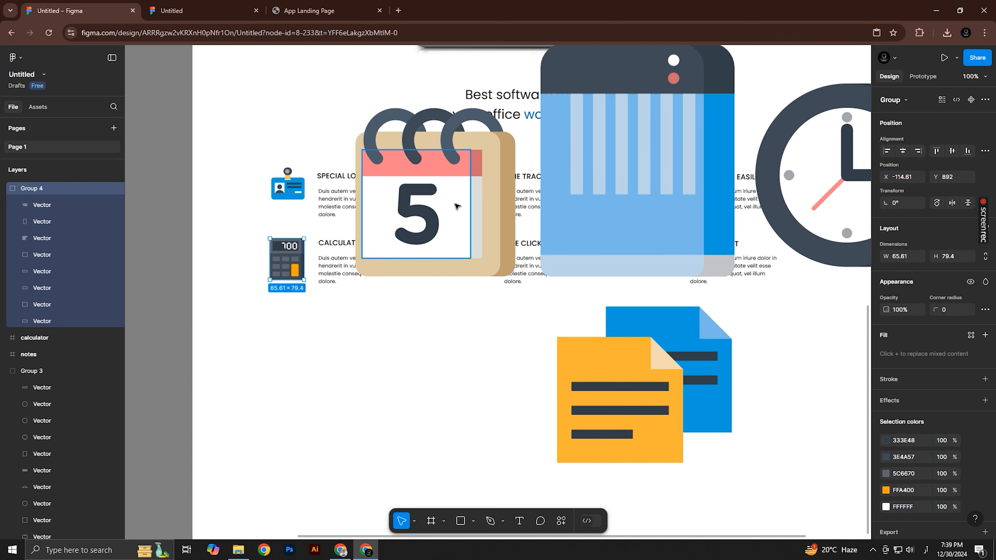
Scale the cleaning image down to about 76 × 103 px and park it in the empty area below the features
left_click(456, 206)
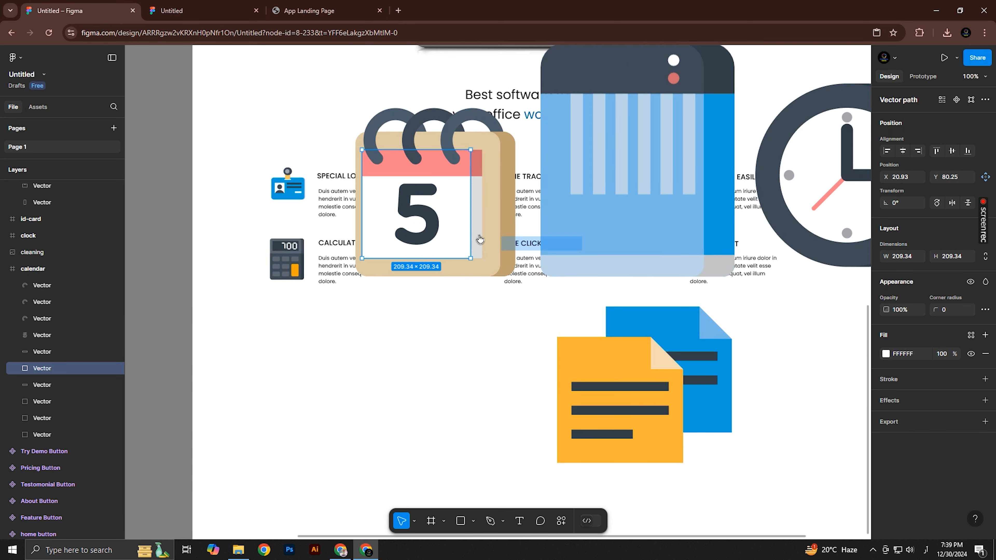
left_click(639, 190)
scroll(651, 167, "right", 2)
scroll(652, 168, "up", 1)
left_click_drag(633, 167, 389, 421)
key("ctrl+z")
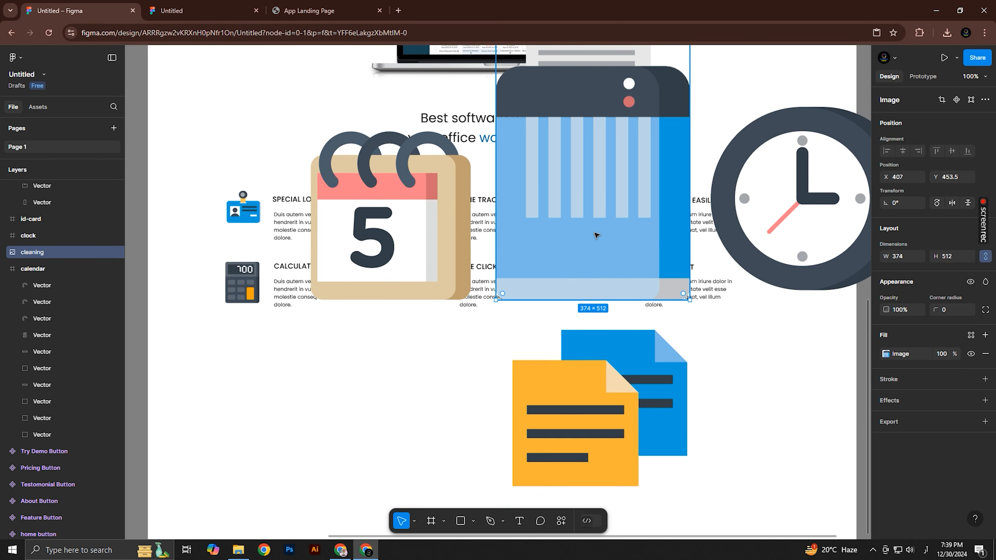
key("ctrl+minus")
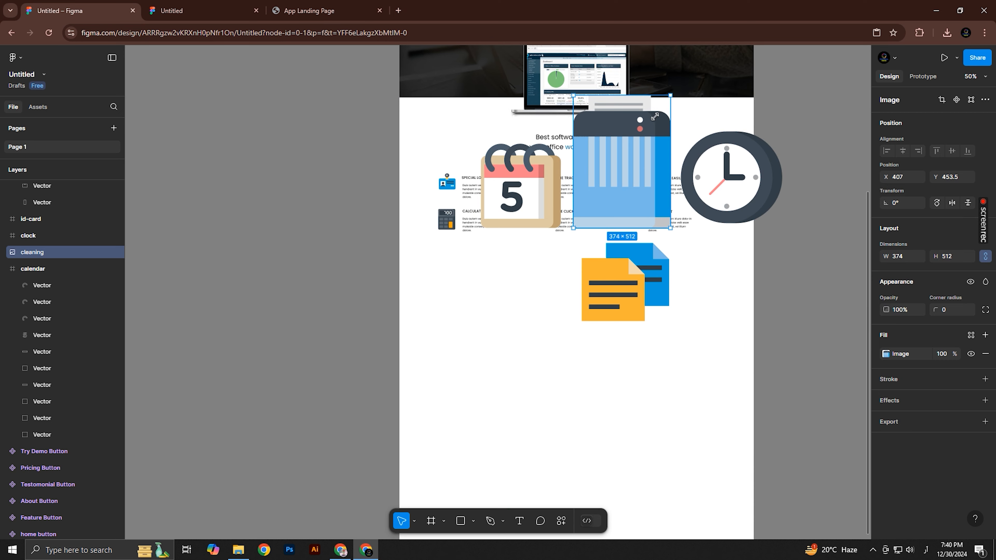
left_click_drag(655, 117, 505, 318)
scroll(650, 287, "up", 5)
scroll(659, 274, "right", 2)
left_click(627, 251)
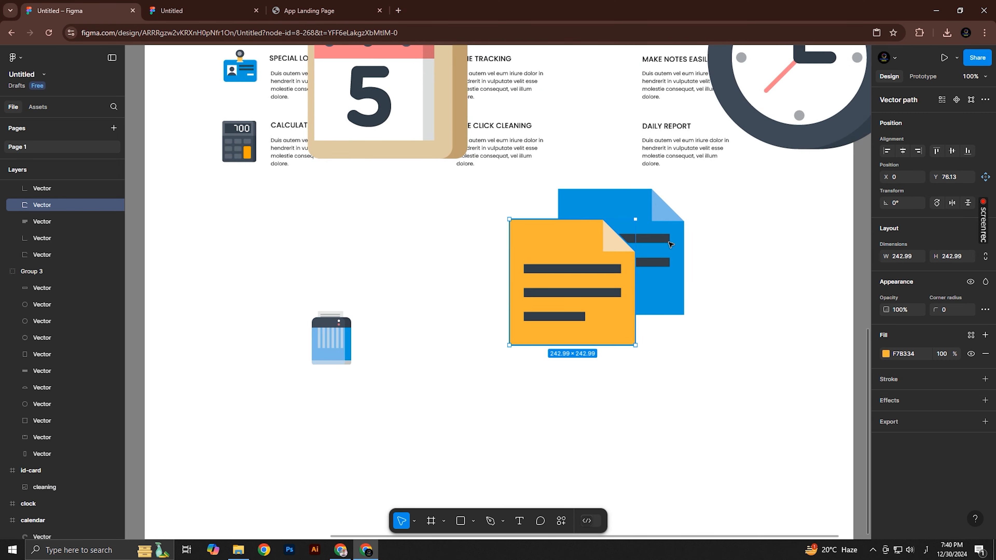
key("Escape")
scroll(618, 350, "down", 5)
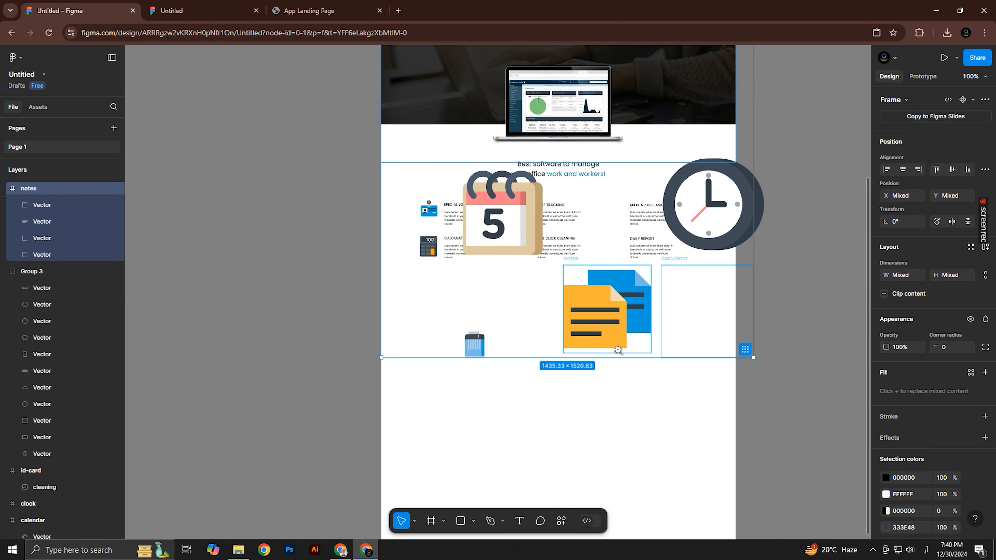
scroll(618, 349, "right", 2)
scroll(618, 350, "down", 1)
key("Escape")
left_click(630, 300)
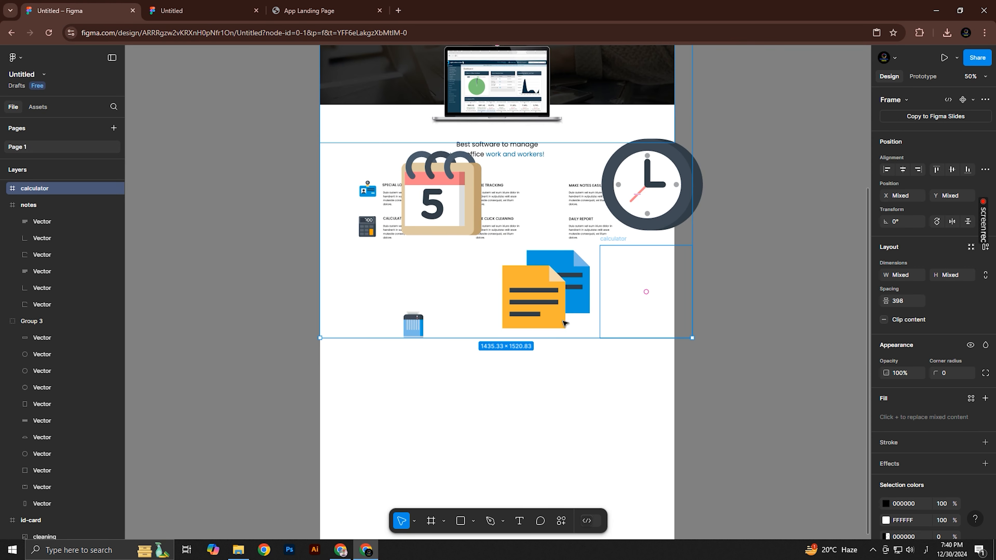
key("Delete")
key("ctrl+z")
Delete the empty calculator frame left beside the notes icon
key("Escape")
left_click(682, 339)
key("Delete")
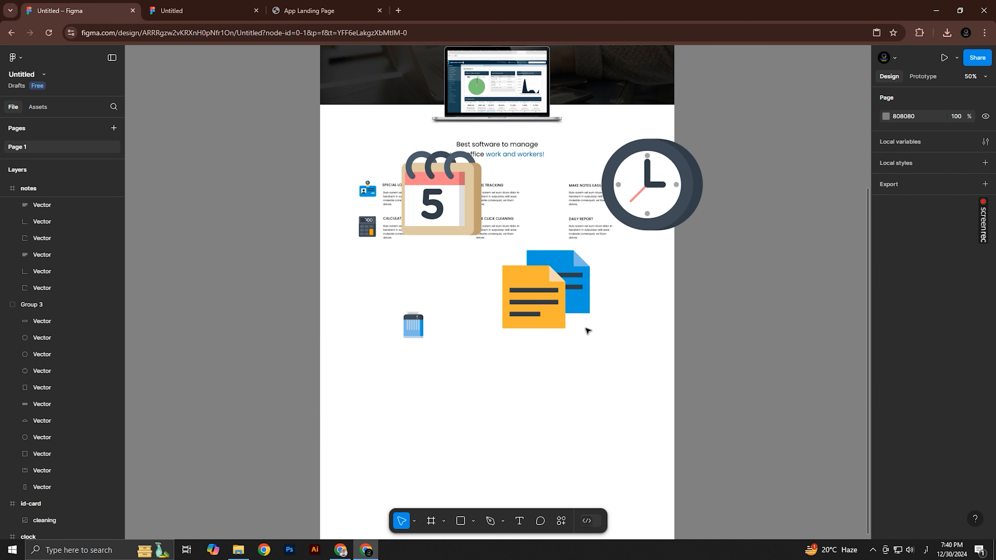
Select all the vector shapes of the notes icon, scale them down together and group them
left_click_drag(619, 356, 511, 302)
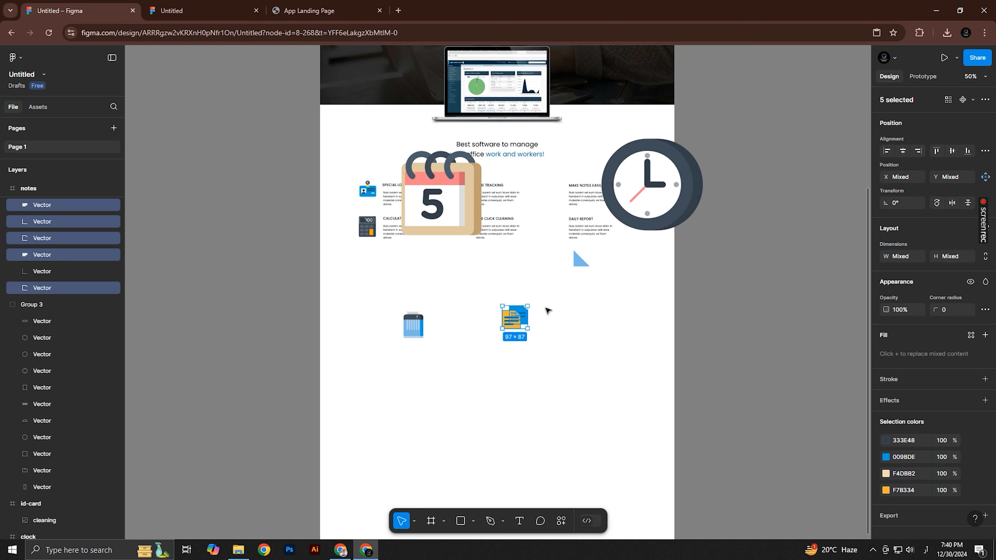
key("ctrl+z")
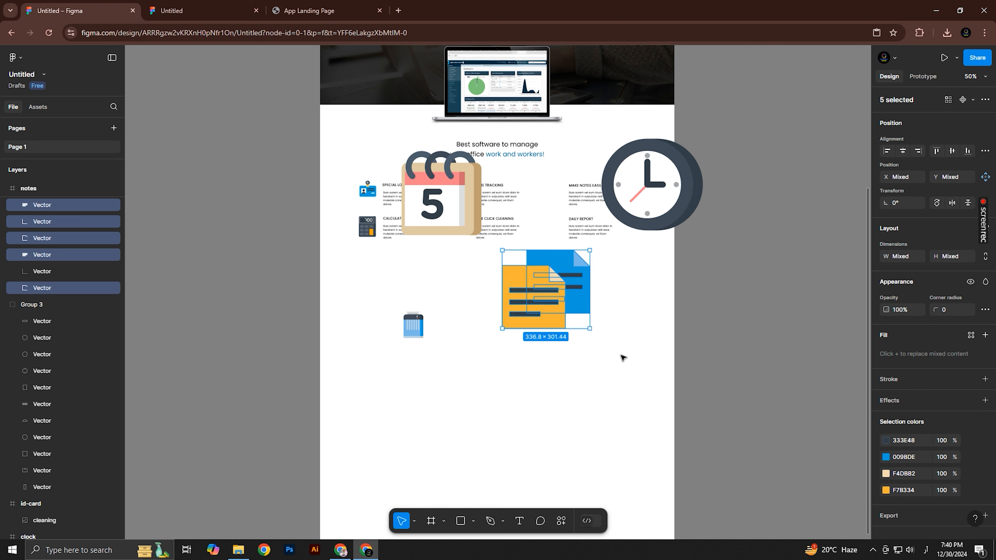
left_click(623, 358)
left_click_drag(625, 373, 509, 314)
key("ctrl+g")
Select all ten vector shapes of the calendar icon, including its rings, and group them
left_click(484, 232)
left_click(451, 214)
left_click(440, 204, "shift")
left_click(446, 181, "shift")
left_click(462, 202, "shift")
left_click(470, 192, "shift")
left_click(478, 182, "shift")
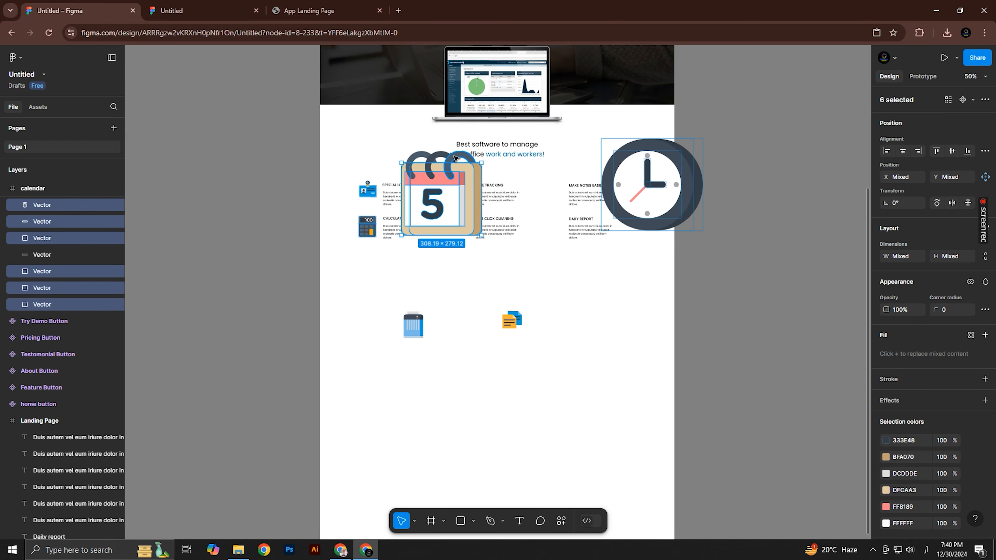
left_click(456, 159, "shift")
left_click(436, 157, "shift")
left_click(416, 157, "shift")
left_click_drag(463, 181, 469, 333)
key("ctrl+z")
scroll(449, 172, "up", 2)
left_click(499, 196, "shift")
scroll(484, 243, "down", 1)
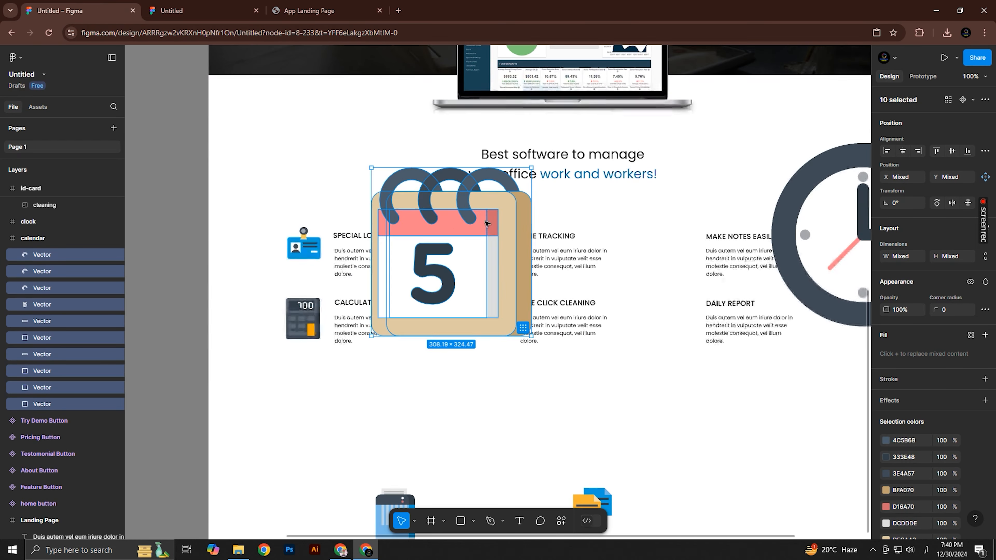
scroll(487, 223, "down", 1)
left_click_drag(487, 223, 429, 253)
key("ctrl+g")
Scale the calendar icon down to about 60 × 63 px, park it below the features, and check the reference layout
left_click_drag(452, 310, 419, 276)
scroll(444, 290, "up", 1)
left_click_drag(378, 245, 585, 411)
left_click_drag(693, 416, 626, 310)
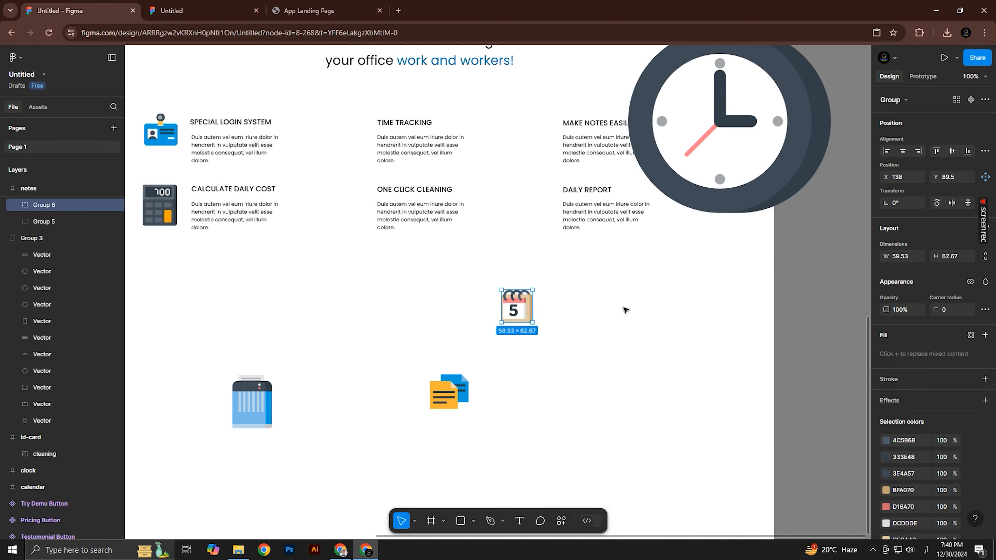
left_click(326, 11)
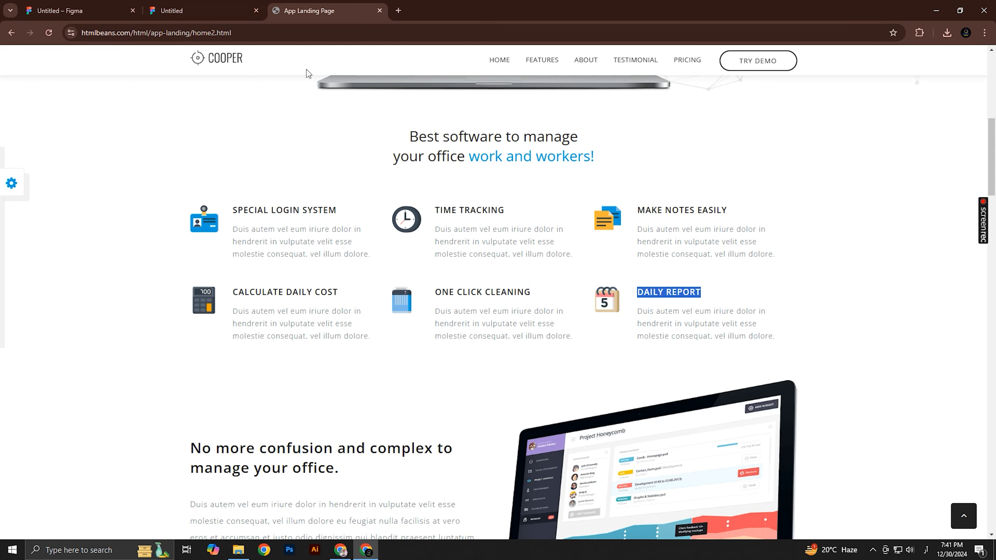
left_click(79, 11)
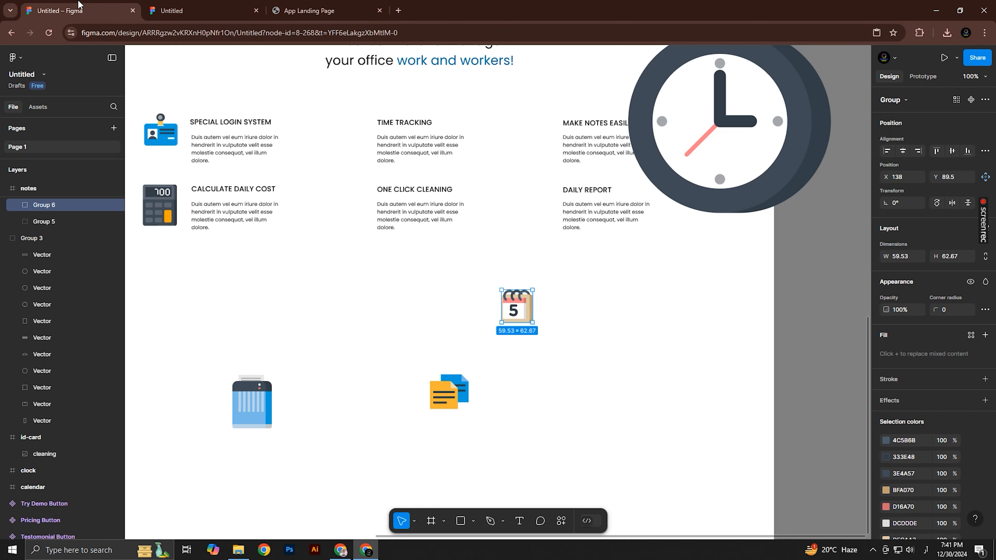
Select all the clock icon's shapes, scale them down to about 66 × 60 px and group them
left_click(376, 313, "alt")
left_click(584, 195)
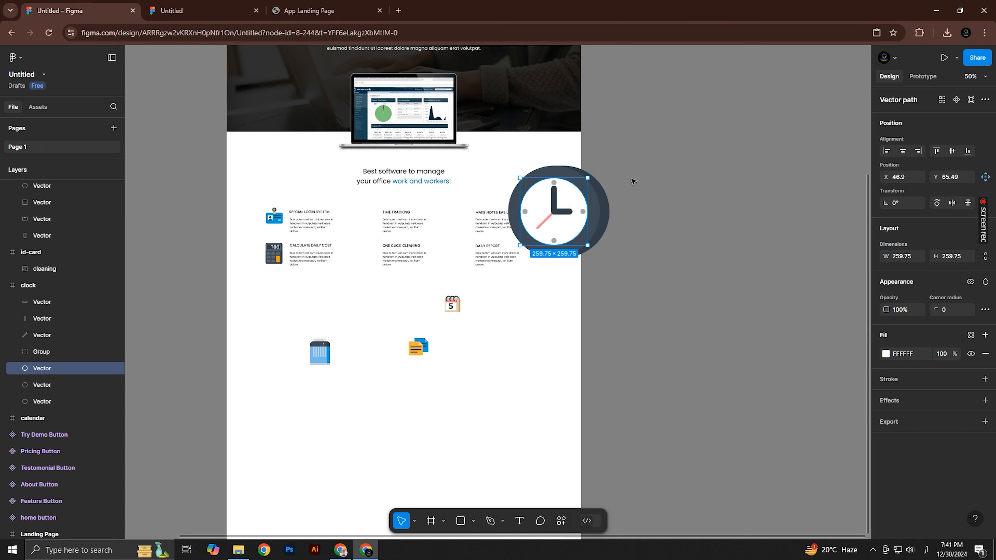
key("ctrl+a")
left_click_drag(546, 212, 587, 223)
key("ctrl+z")
left_click_drag(609, 166, 561, 202)
key("ctrl+z")
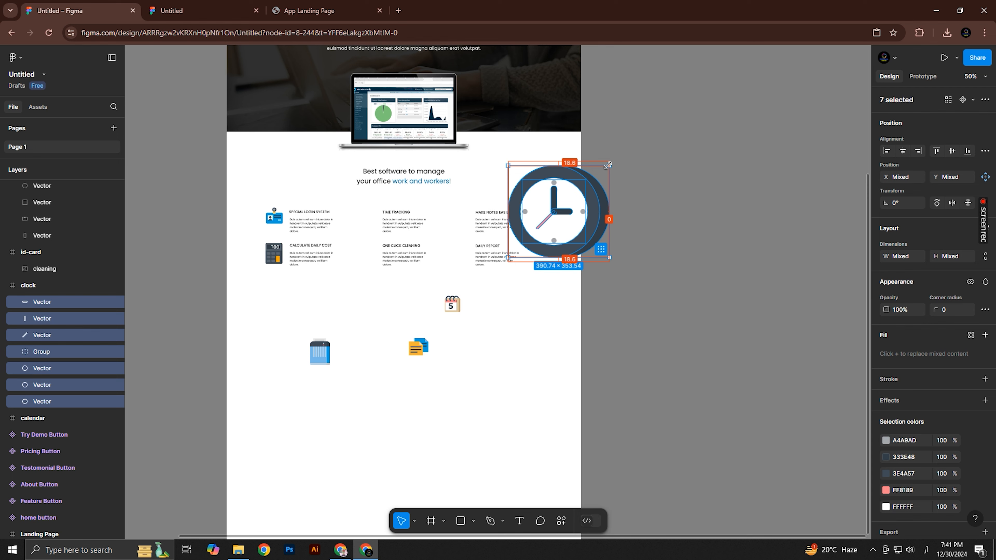
left_click_drag(607, 165, 204, 231)
key("ctrl+g")
Place the clock icon beside the "Time Tracking" title
scroll(552, 222, "up", 2)
scroll(368, 223, "up", 2)
left_click_drag(236, 189, 584, 216)
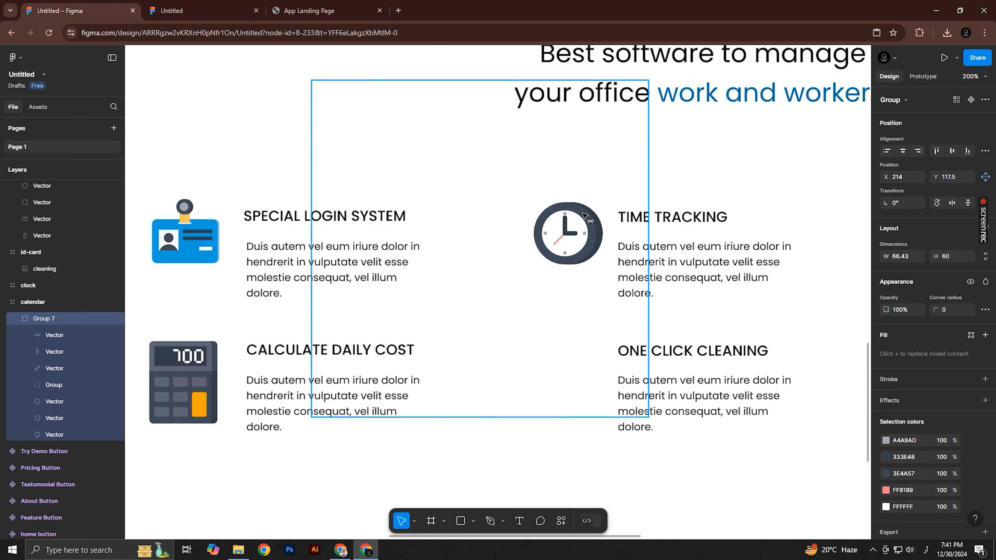
scroll(572, 267, "down", 3)
left_click_drag(578, 292, 474, 233)
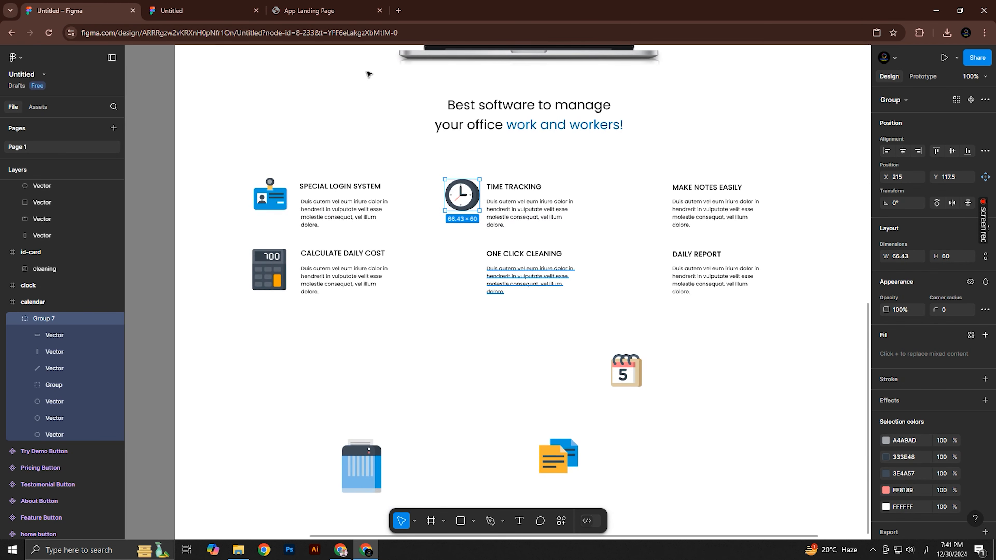
Shrink the cleaning icon, place it beside the "One Click Cleaning" title under the clock, and compare with the reference
left_click(320, 3)
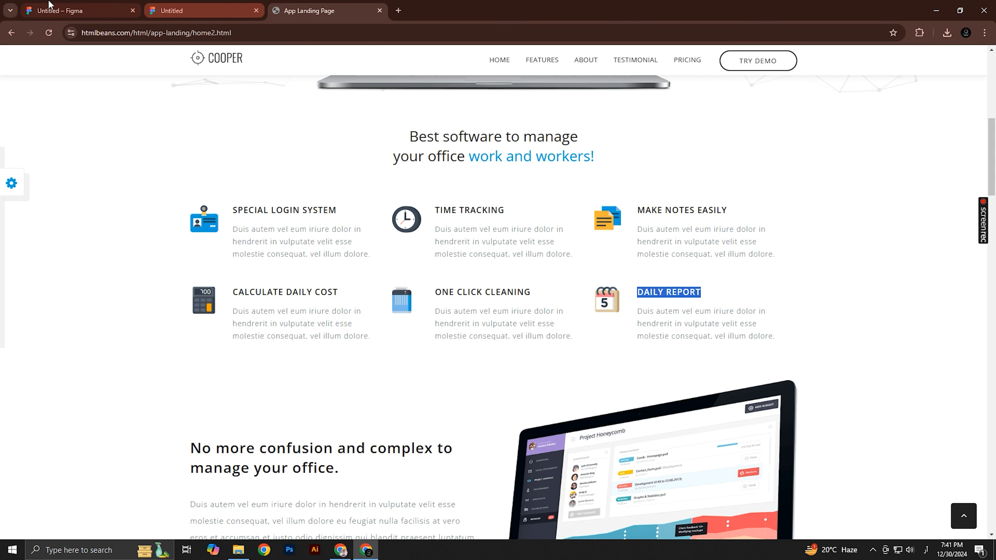
left_click(83, 11)
left_click(350, 457)
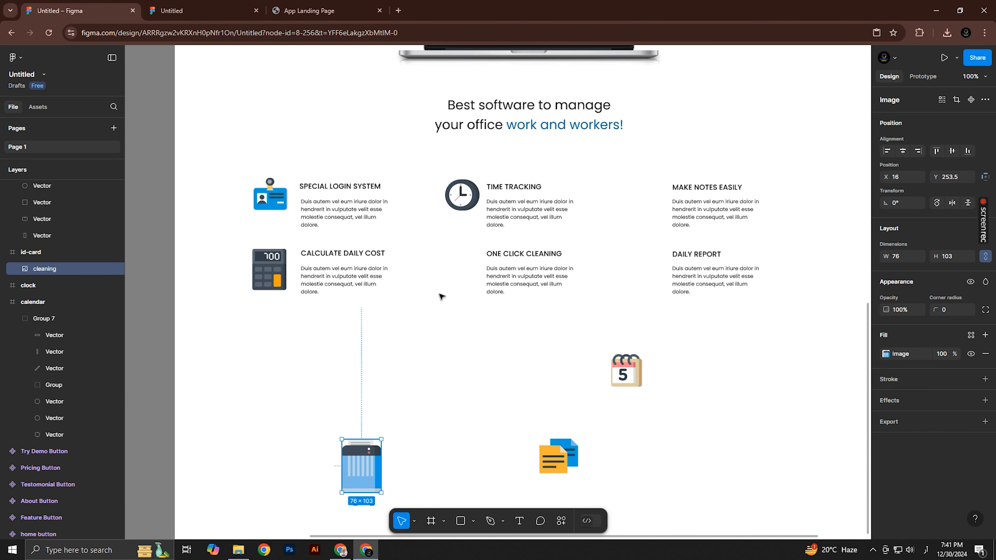
left_click_drag(364, 464, 473, 243)
mouse_move(462, 269)
left_mouse_down()
mouse_move(305, 272)
mouse_move(466, 271)
left_mouse_up()
left_click(463, 200, "shift")
key("ctrl+shift+Tab")
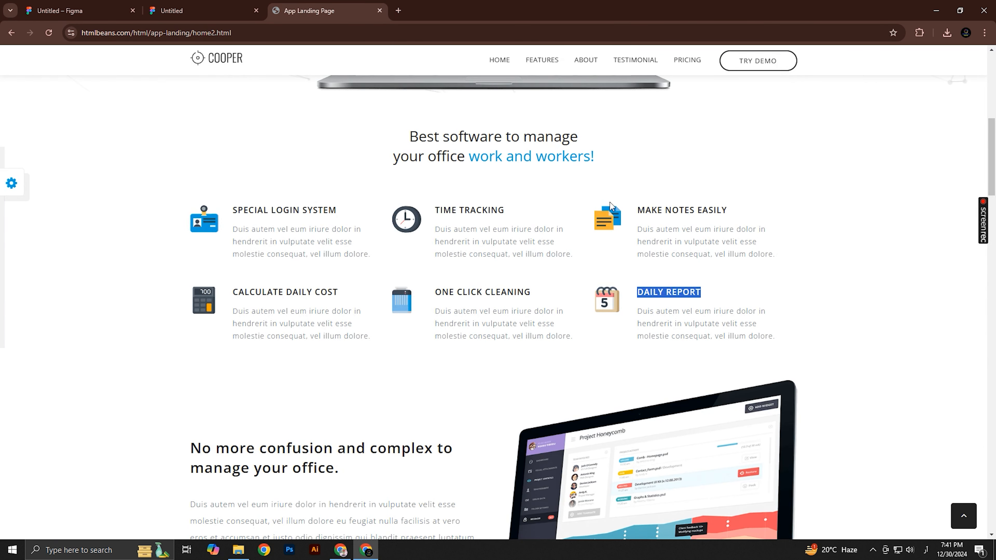
left_click(93, 7)
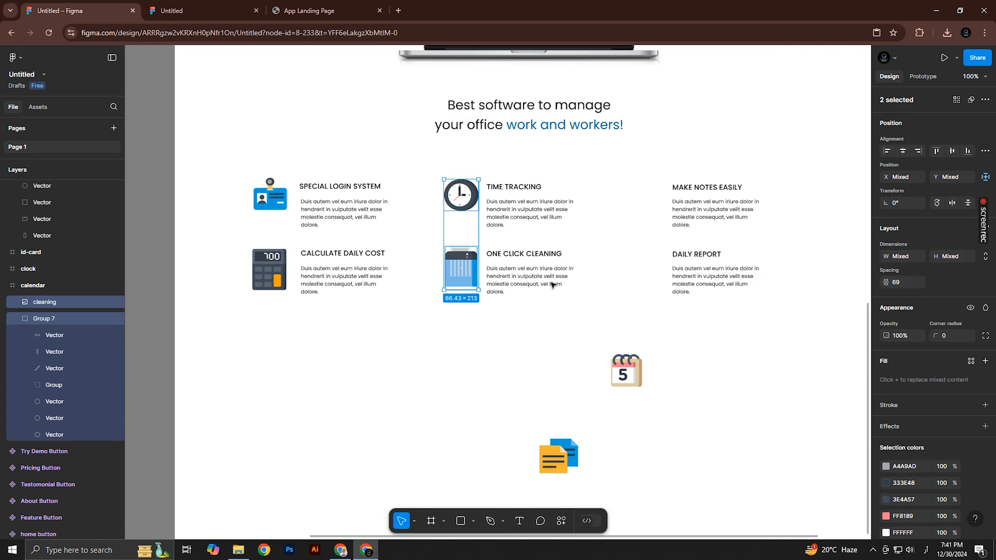
Place the calendar icon beside "Daily Report" and the notes icon beside "Make Notes Easily", matching the reference
left_click(320, 9)
left_click(94, 7)
left_click_drag(632, 372, 651, 274)
left_click_drag(557, 459, 629, 182)
left_click(645, 272)
left_click_drag(660, 253, 664, 250)
left_click(646, 206)
Delete the empty notes frame left over below the features section
left_click(639, 340)
key("Delete")
scroll(639, 341, "down", 2)
scroll(567, 346, "up", 2)
left_click_drag(566, 347, 527, 287)
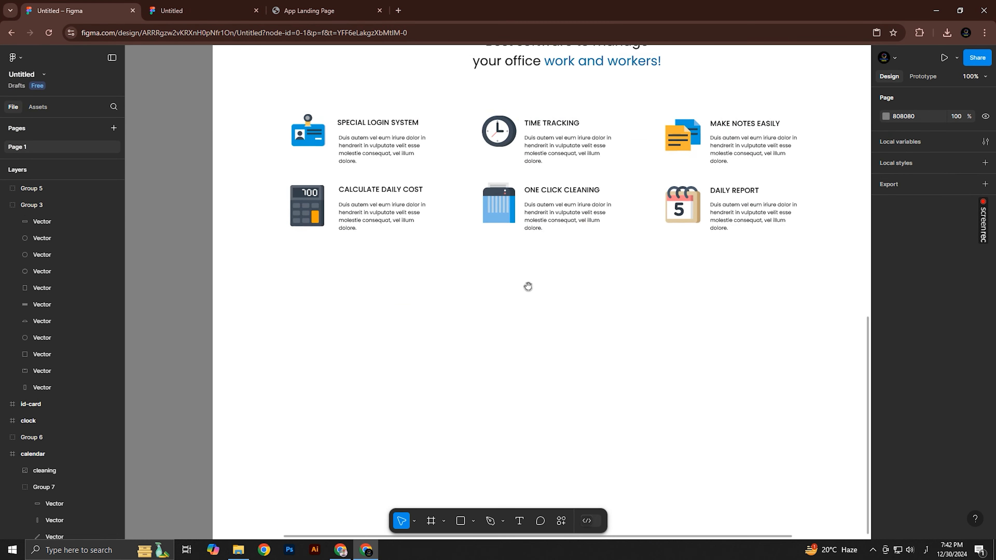
left_click(490, 327, "shift")
key("Delete")
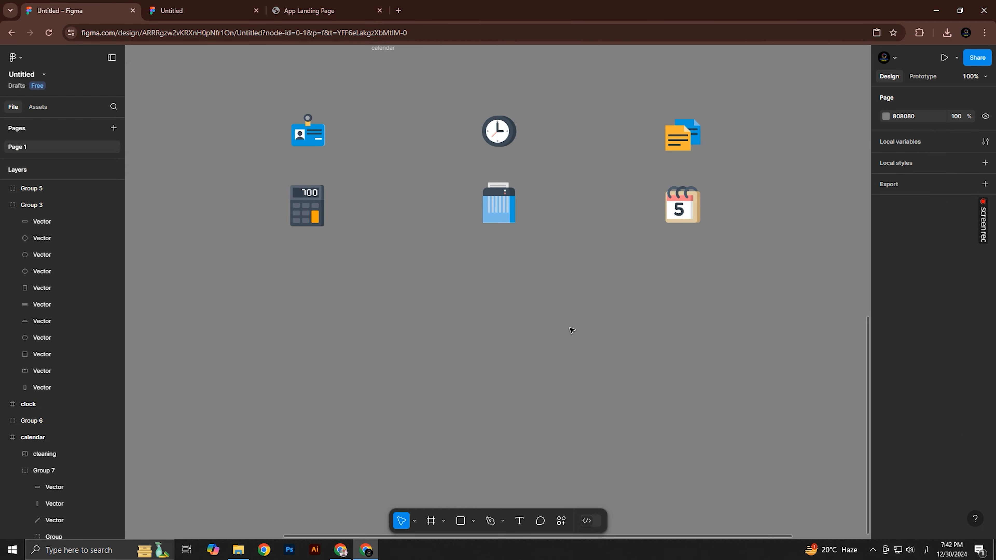
key("ctrl+z")
Delete the empty id-card frame left over below the features section
left_click(545, 325)
left_click(545, 323)
key("Delete")
scroll(546, 323, "down", 1)
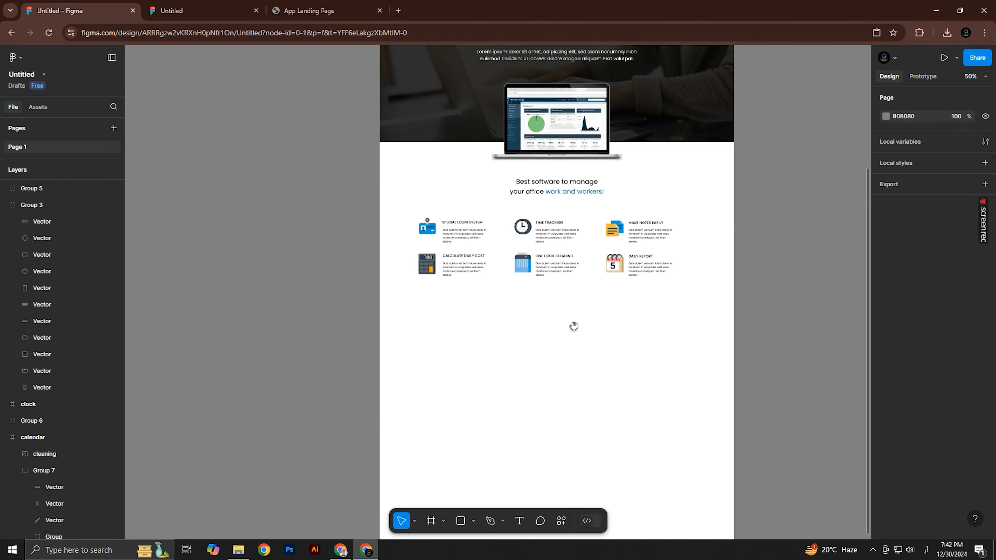
left_click_drag(574, 326, 551, 325)
Copy the reference's "No more confusion and complex to manage your office." heading and paste it into a duplicate of the features heading below the icons
left_click(277, 7)
scroll(537, 297, "down", 5)
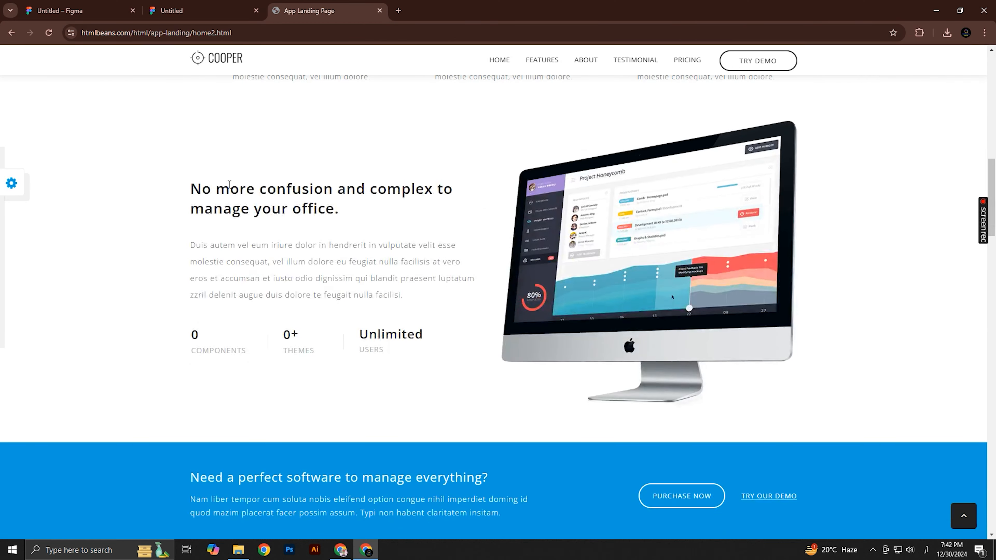
left_click_drag(188, 186, 370, 230)
key("ctrl+c")
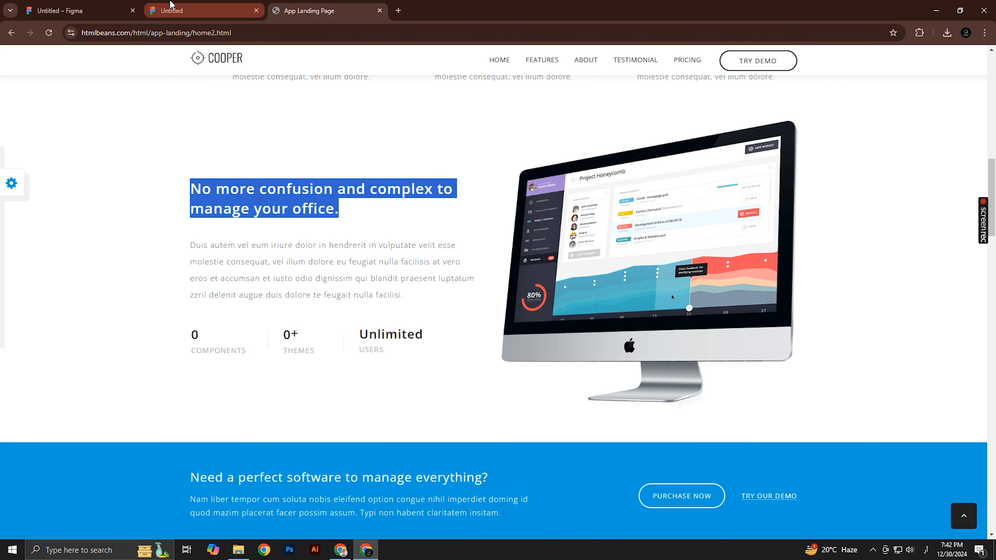
left_click(78, 10)
left_click_drag(533, 186, 442, 318)
key("ctrl+v")
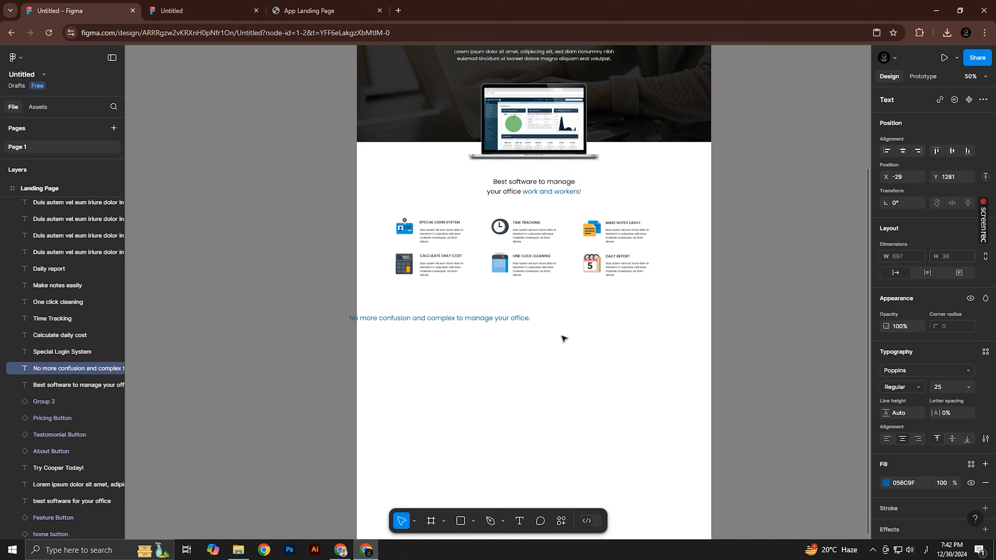
Set the fill of the "No more confusion and complex to manage your office." heading to black (000000)
left_click(886, 483)
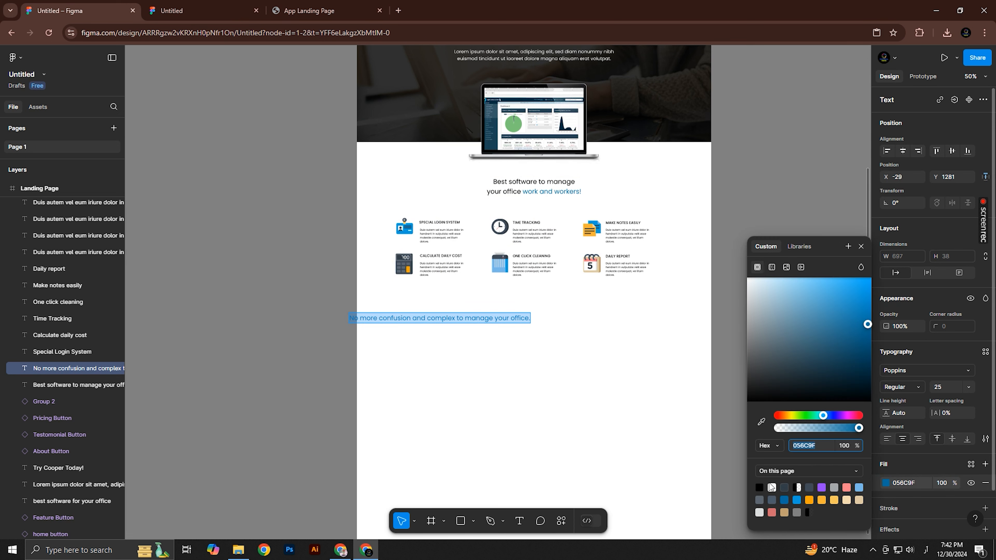
left_click(759, 488)
key("Escape")
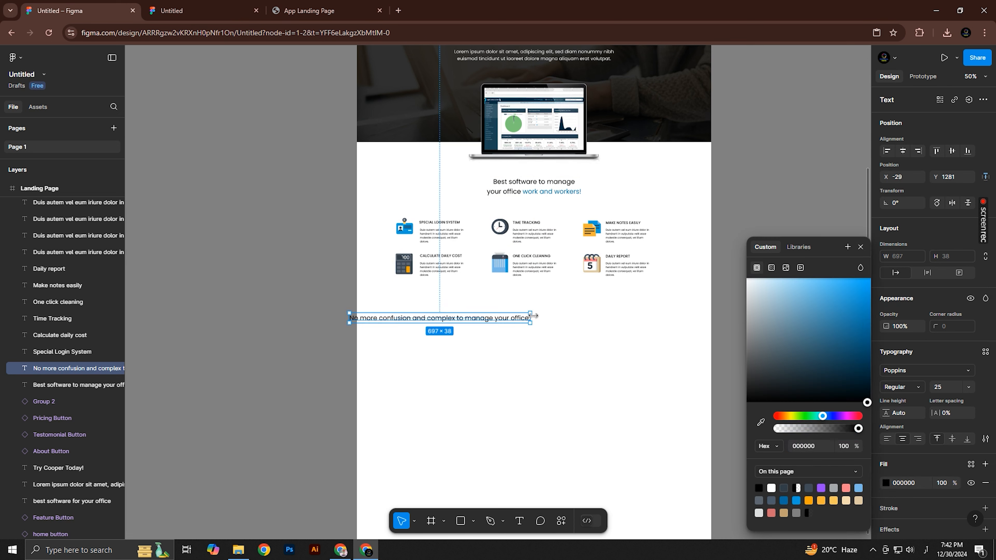
Left-align the "No more confusion" heading below the first feature column and size its text box to about 457 wide, checking the reference's line breaks
left_click_drag(458, 322, 448, 321)
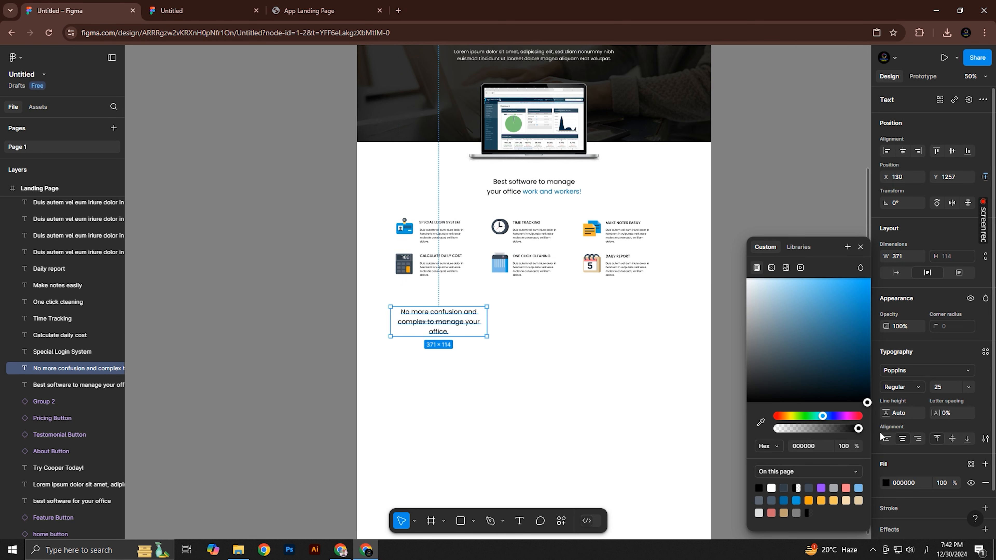
left_click(887, 438)
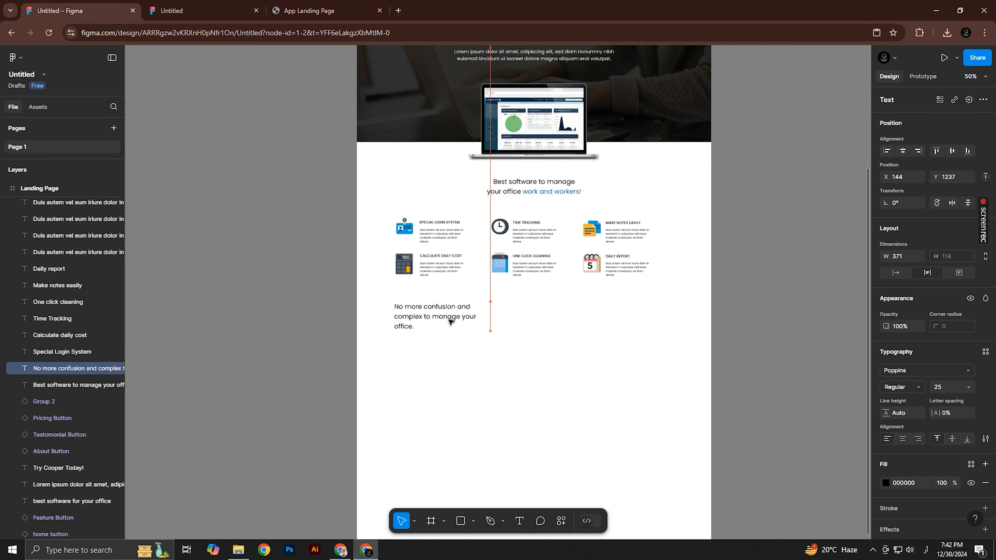
left_click(310, 5)
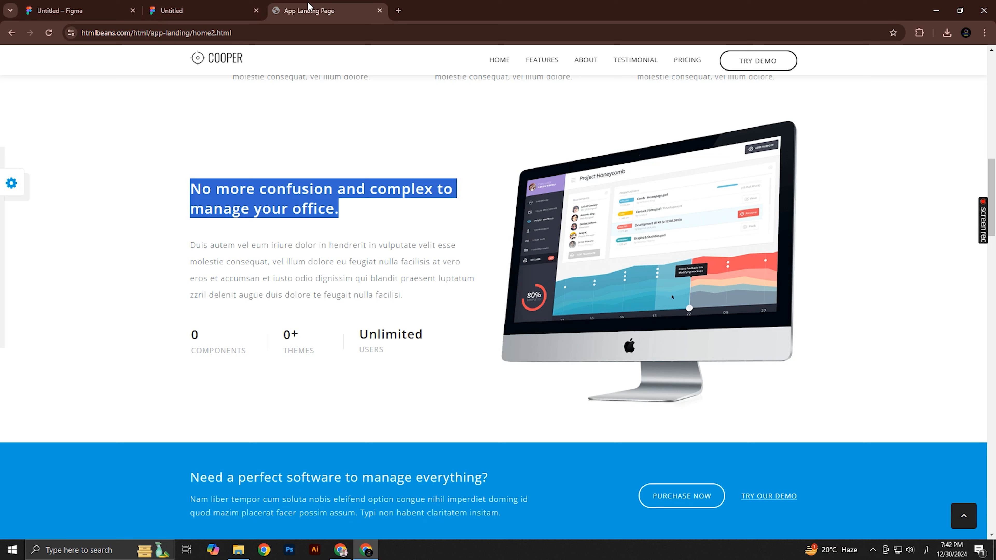
left_click(94, 5)
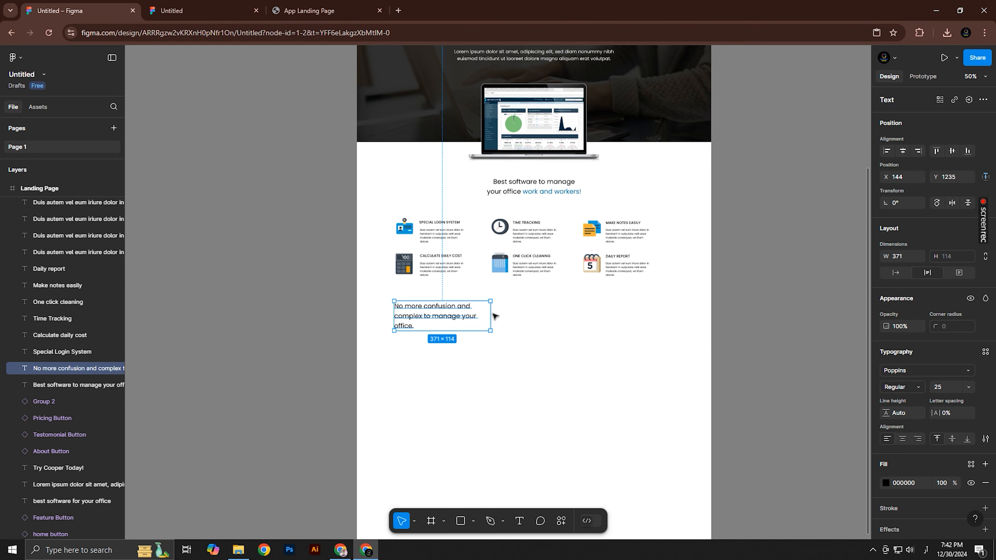
mouse_move(495, 316)
left_mouse_down()
mouse_move(526, 315)
mouse_move(513, 311)
left_mouse_up()
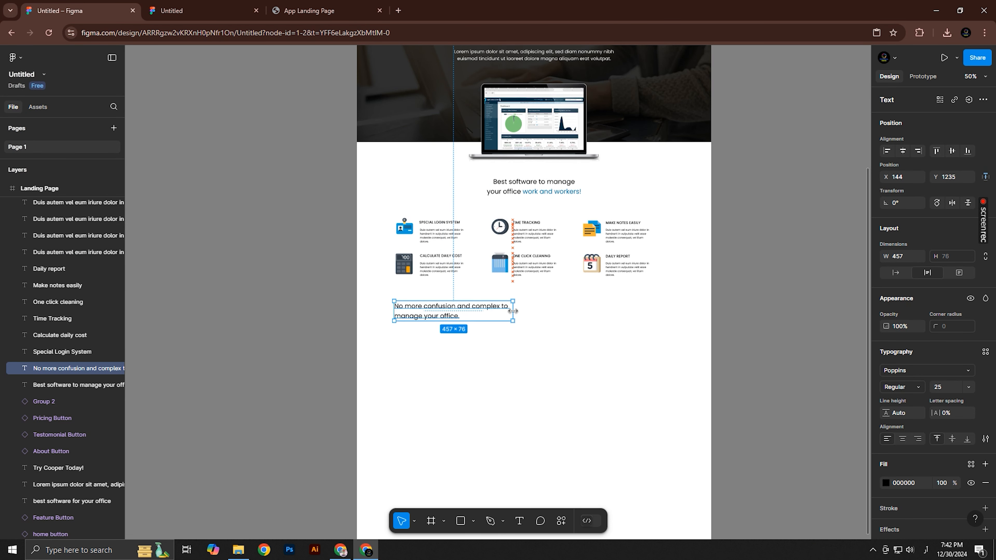
left_click(526, 336)
Examine the paragraph below the reference's "No more confusion" heading and the image files in the Website folder
left_click(196, 11)
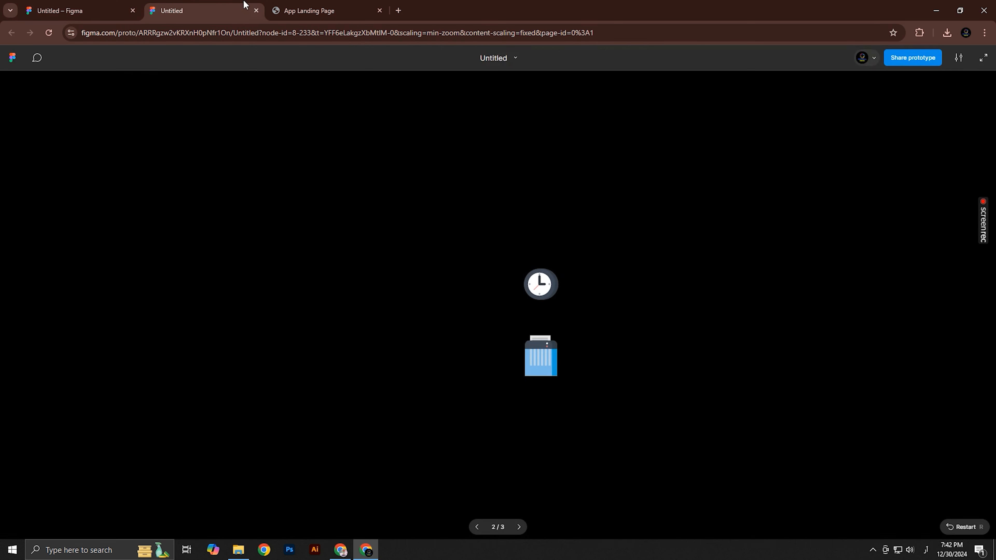
left_click(313, 11)
left_click(342, 227)
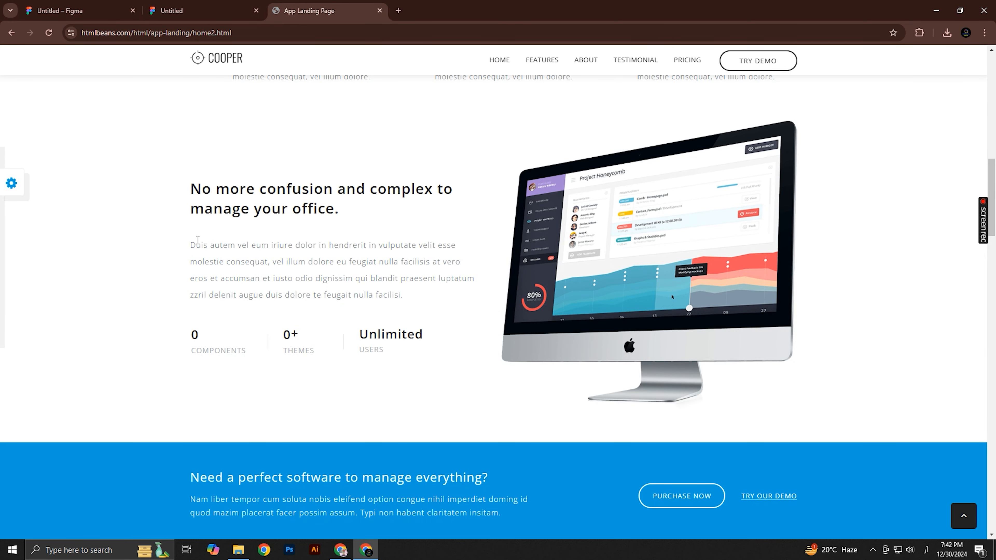
left_click_drag(190, 189, 397, 295)
left_click(439, 301)
key("alt+Tab")
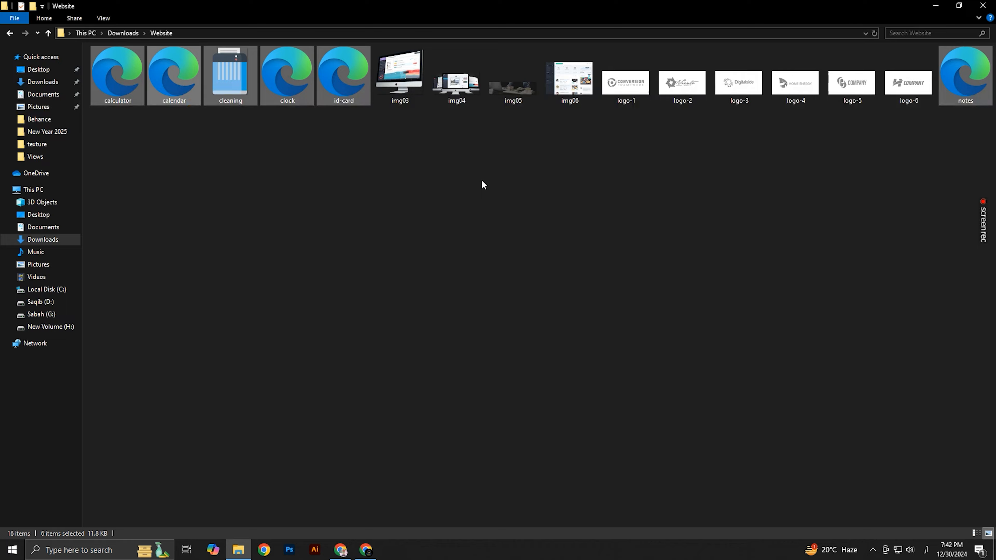
key("alt+Tab")
left_click(82, 10)
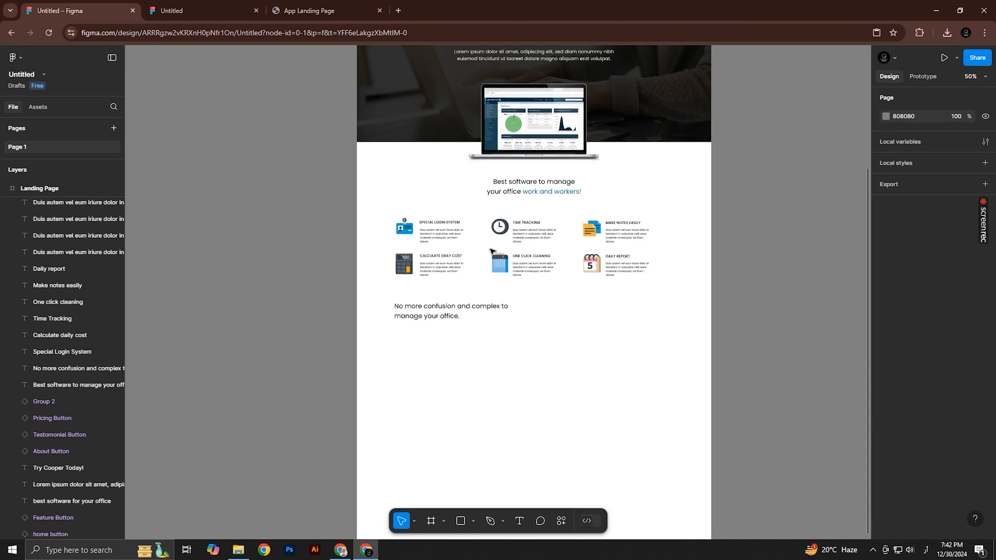
Duplicate the "Special Login System" description below the "No more confusion" heading and set its font size to 14
left_click(443, 235)
left_click_drag(443, 234, 418, 333)
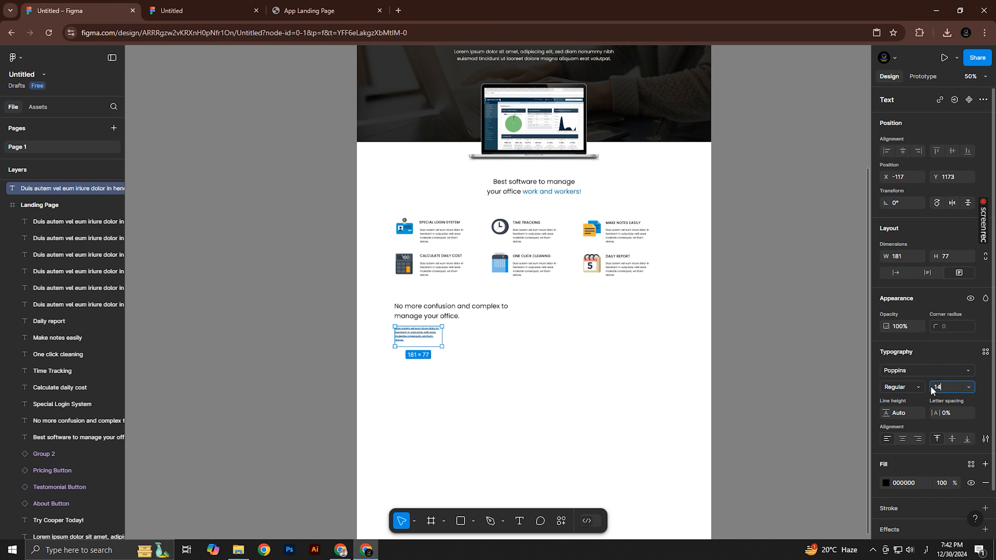
key("Return")
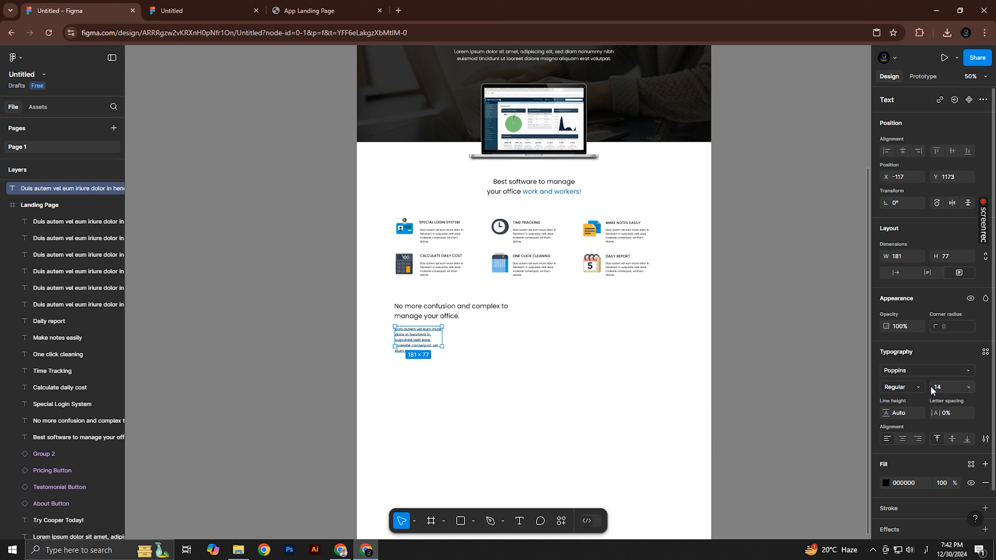
Set the "No more confusion" heading's font size to 30 and widen its text box to about 520
left_click(473, 317)
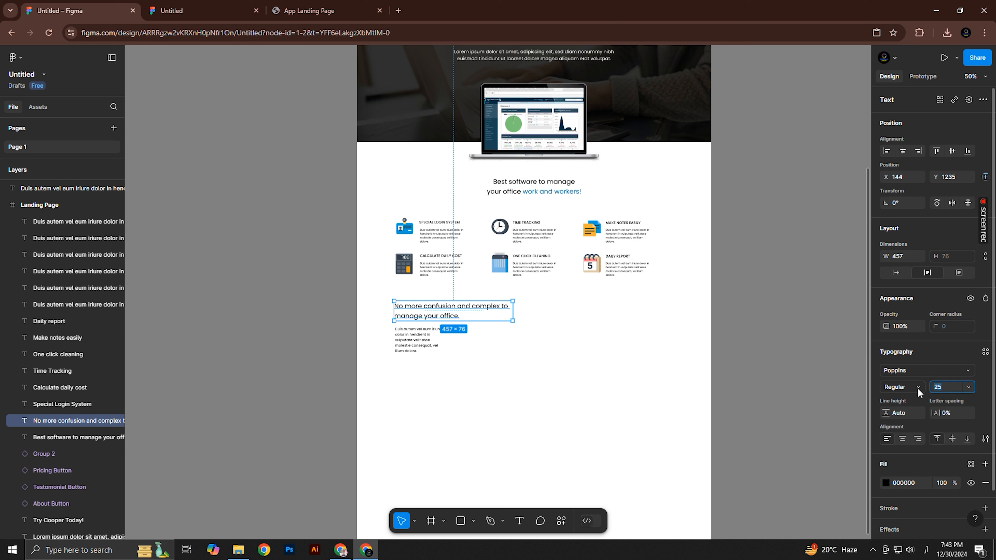
type("30")
key("Return")
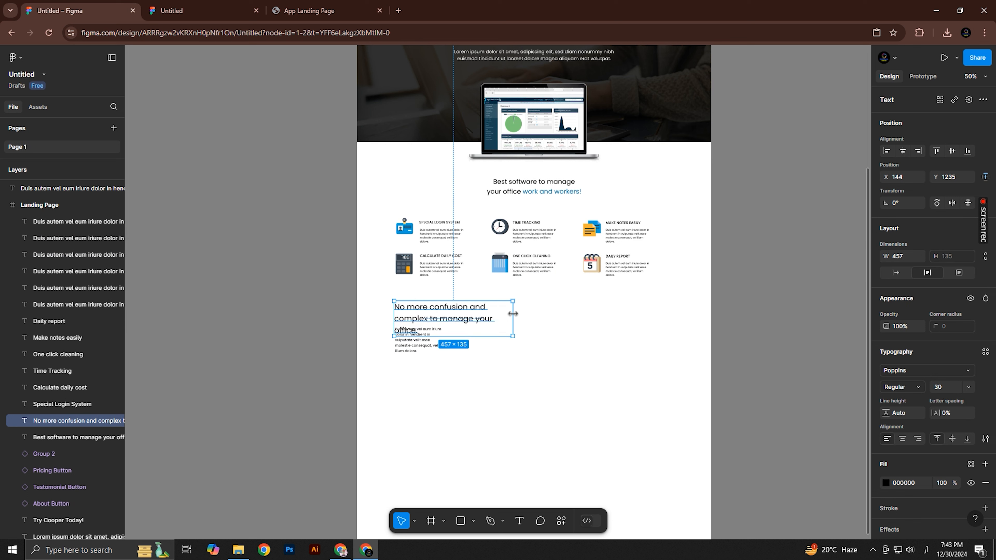
mouse_move(527, 314)
left_mouse_down()
mouse_move(541, 314)
mouse_move(527, 313)
left_mouse_up()
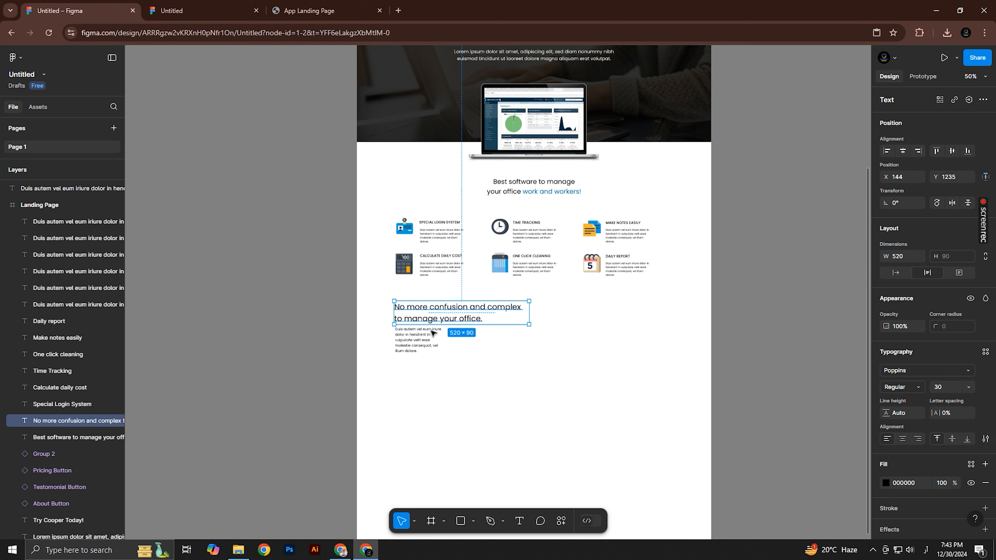
Set the duplicated description's font size to 25 and enlarge its text box to about 463 × 279
left_click(418, 336)
type("2")
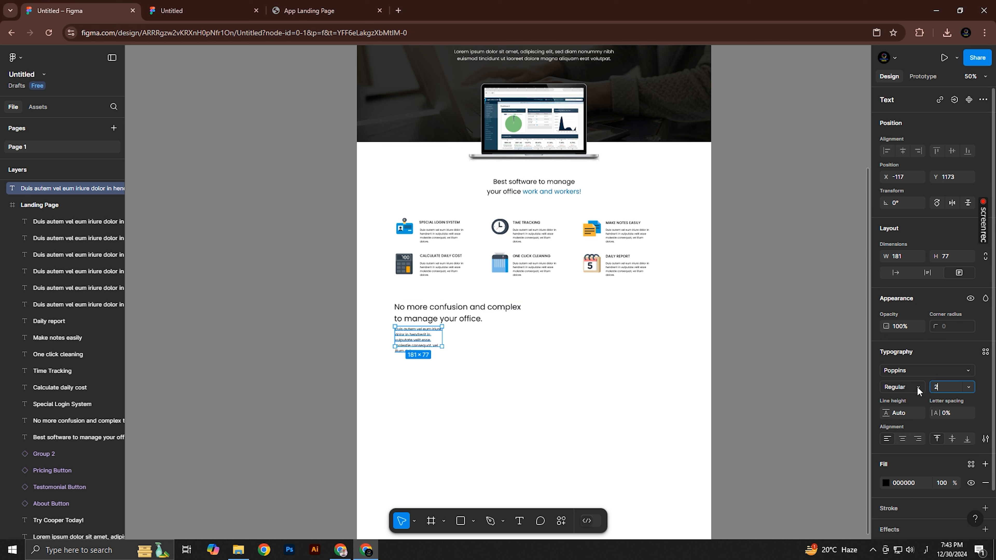
type("5")
key("Return")
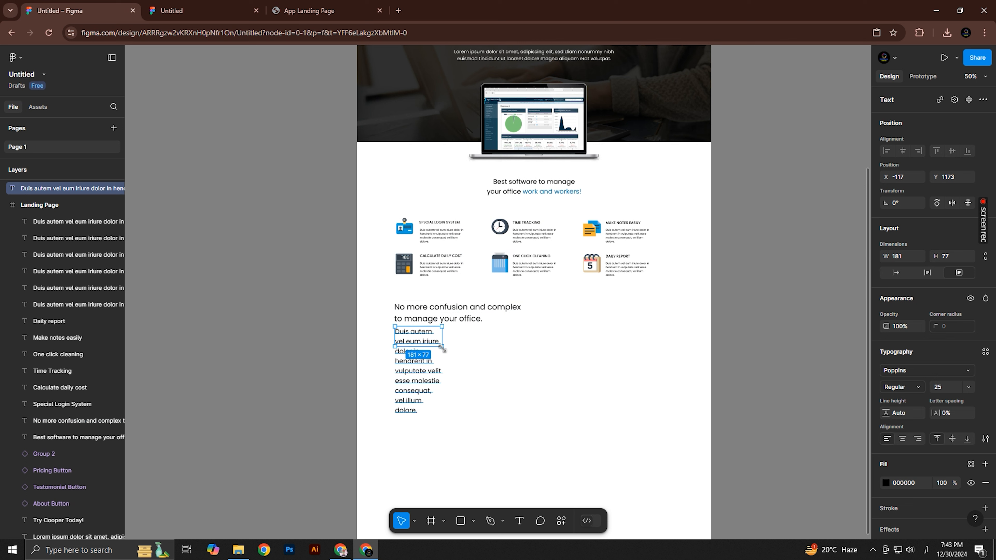
left_click_drag(442, 348, 515, 398)
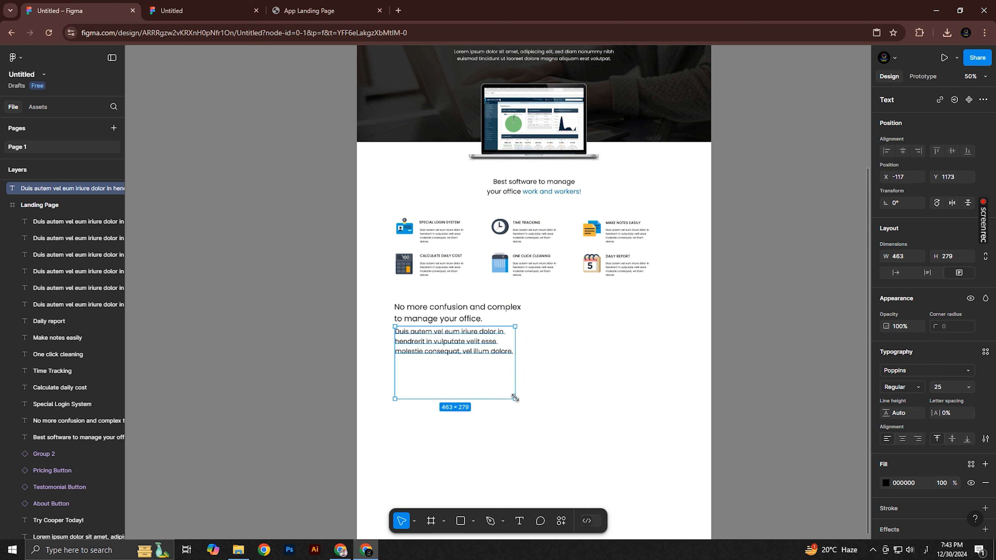
Change the duplicated description's font weight to Light and move it slightly further below the heading
left_click(914, 388)
left_click(918, 309)
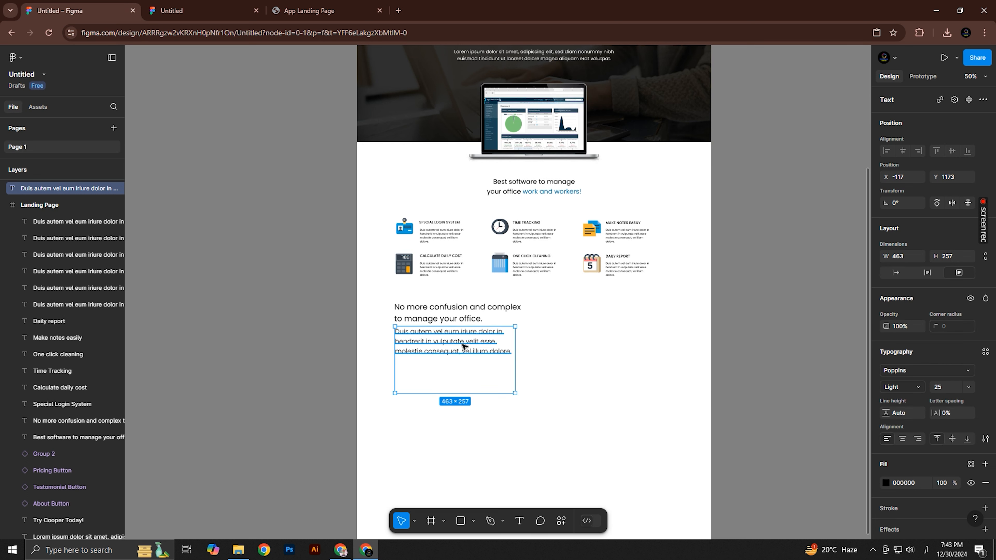
key("shift+Down")
key("shift+Down")
key("Escape")
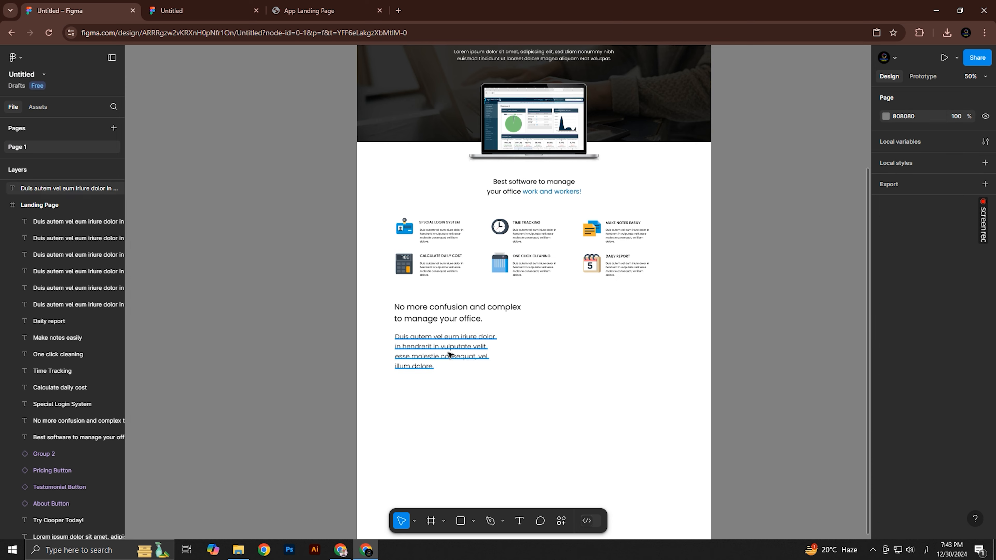
Copy the full "Duis autem vel eum iriure dolor" paragraph from the reference's "No more confusion" section and paste it over the duplicated description
left_click(325, 11)
left_click_drag(404, 295, 193, 246)
key("ctrl+shift+Tab")
key("ctrl+shift+Tab")
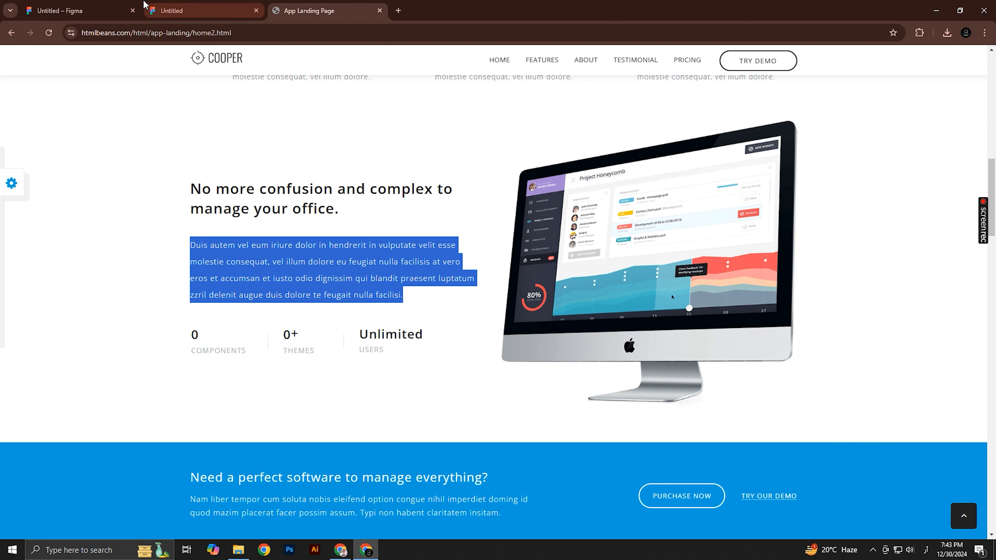
key("Return")
type("Duis autem vel eum iriure dolor in hendrerit in vulputate velit esse molestie consequat, vel illum dolore eu feugiat nulla facilisis at vero eros et accumsan et iusto odio dignissim qui blandit praesent luptatum zzril delenit augue duis dolore te feugait nulla facilisi.")
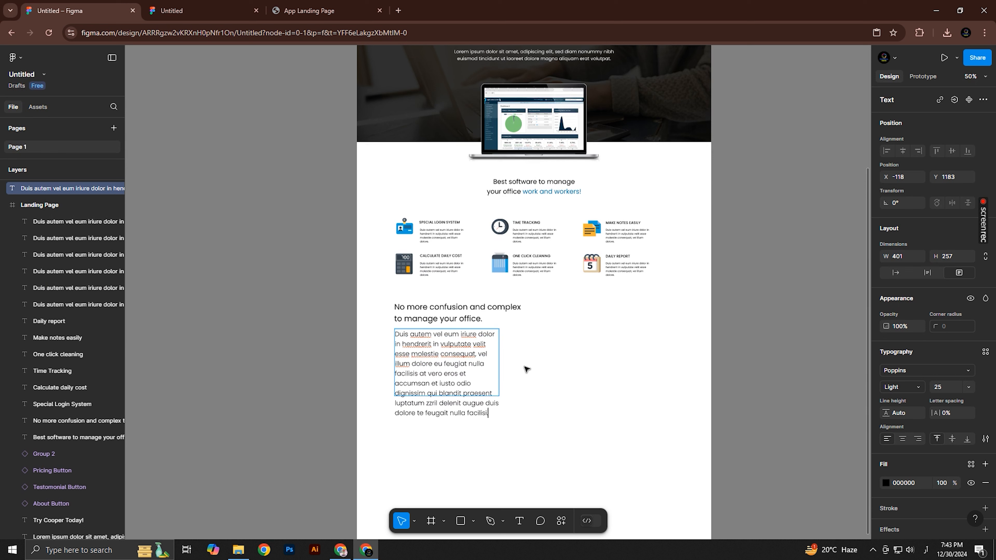
key("ctrl+a")
key("Escape")
Resize the paragraph's text box to about 484 wide to match the heading, comparing its proportions with the reference
left_click_drag(500, 369, 546, 366)
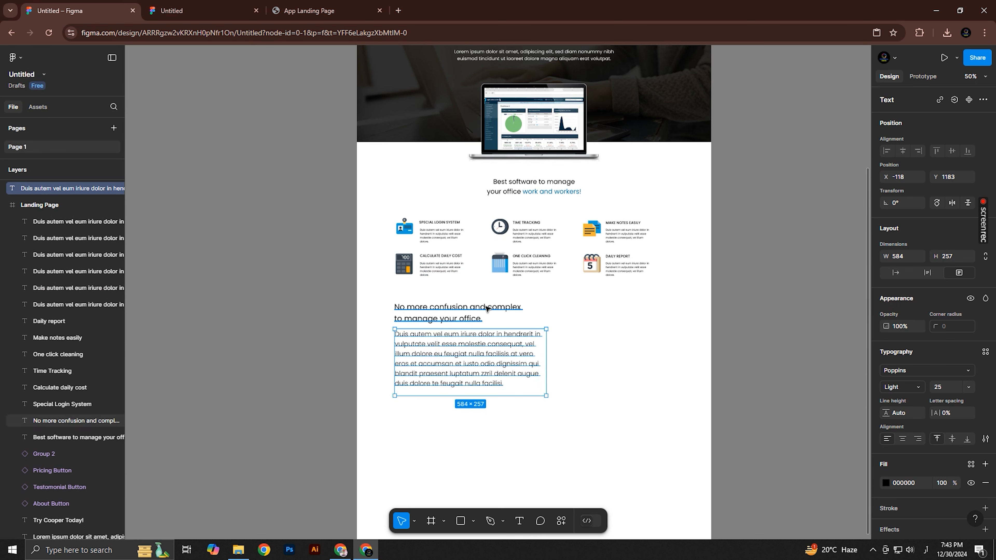
left_click(520, 312)
left_click(520, 358)
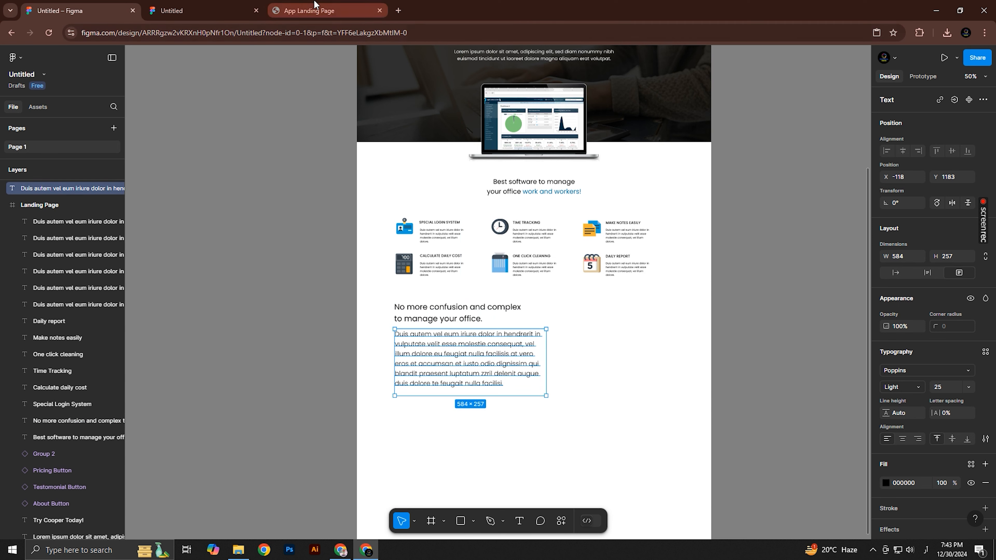
left_click(313, 11)
left_click(89, 3)
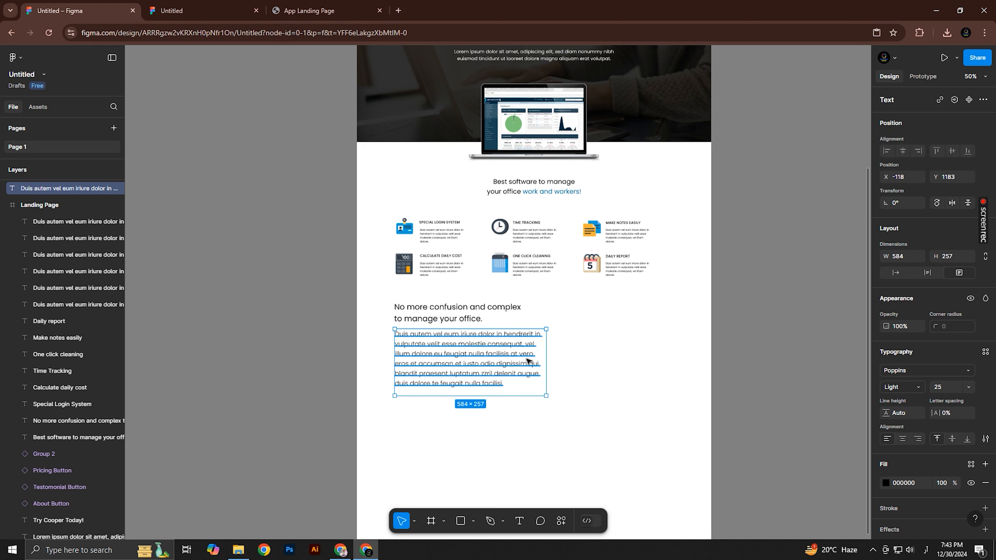
left_click_drag(547, 362, 519, 358)
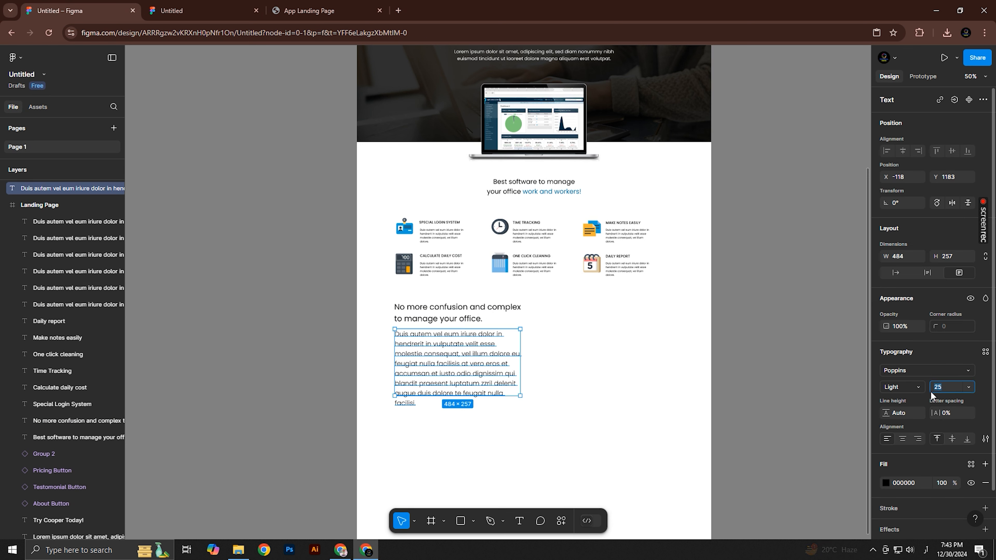
Set the paragraph's font size to 20 and its line height to 35
type("20")
key("Return")
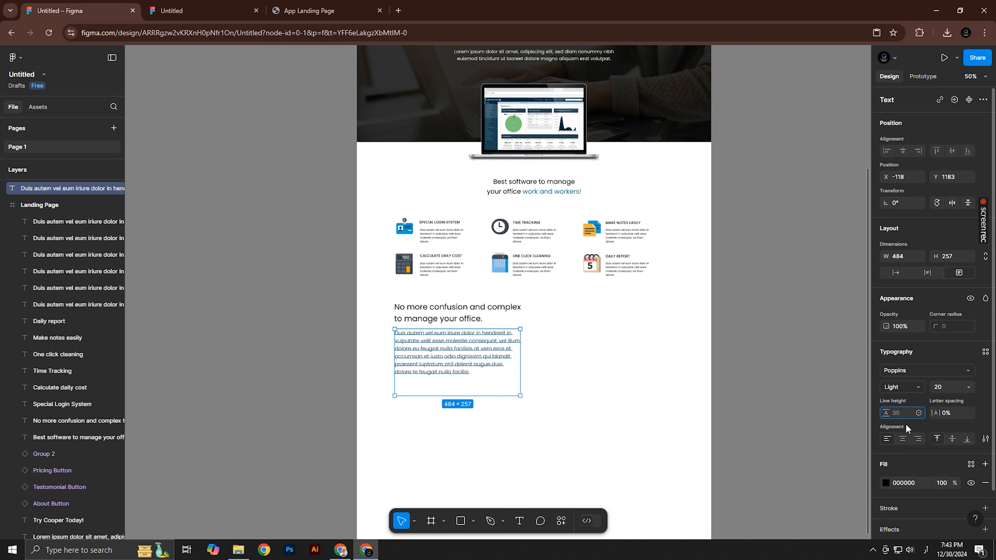
type("35")
key("Return")
left_click(610, 385)
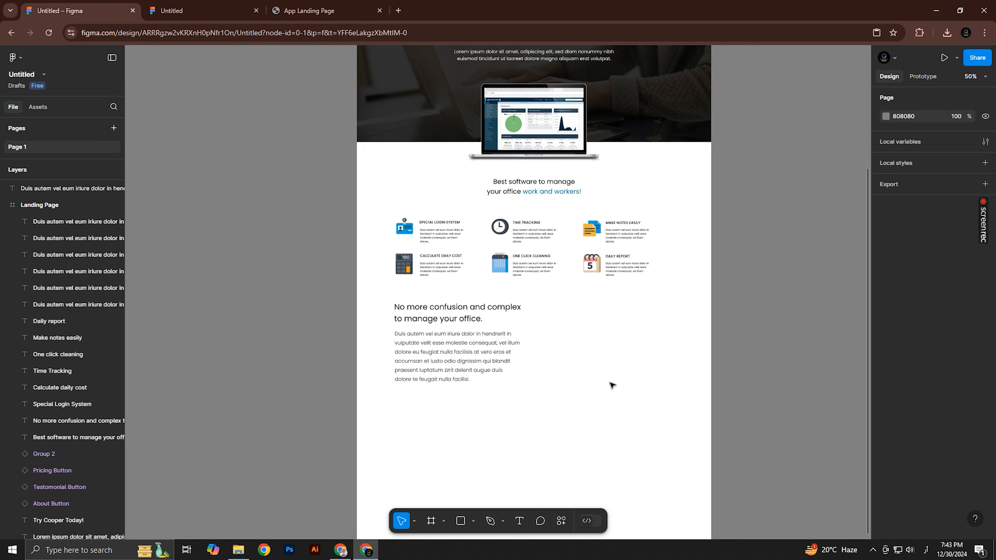
Insert the img03 monitor picture from the Website folder, scale it to about 419 × 409 and place it beside the "No more confusion" text
left_click(196, 5)
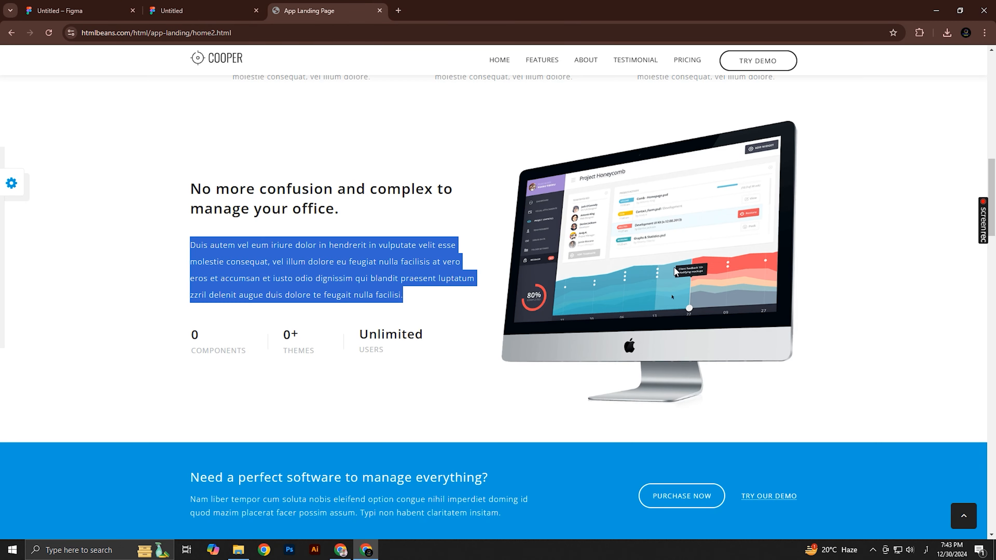
key("alt+Tab")
key("alt+Tab")
left_click_drag(397, 79, 629, 310)
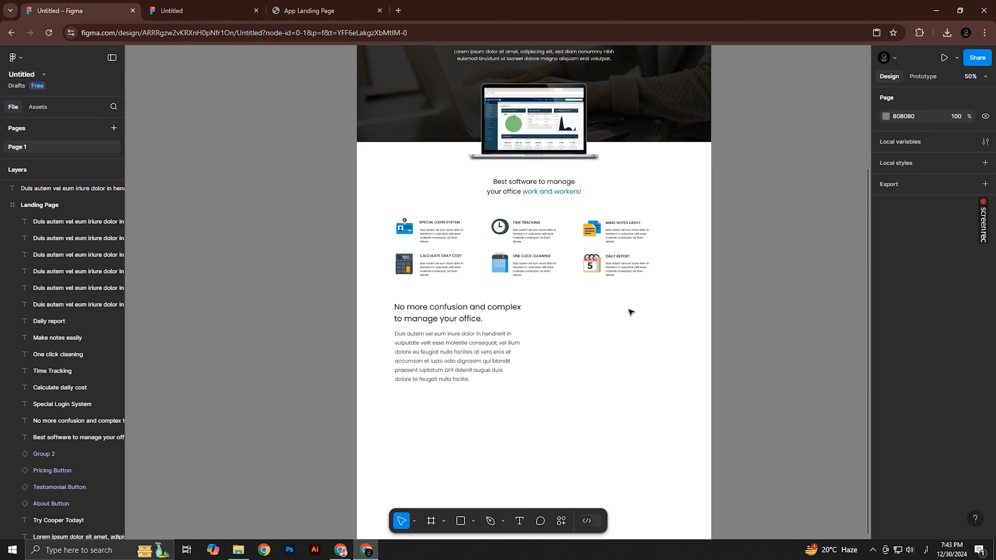
left_click_drag(727, 212, 640, 311)
left_click_drag(621, 347, 646, 342)
Move the "No more confusion" heading and its paragraph down together to centre them vertically against the monitor picture
left_click(460, 338)
left_click(461, 318, "shift")
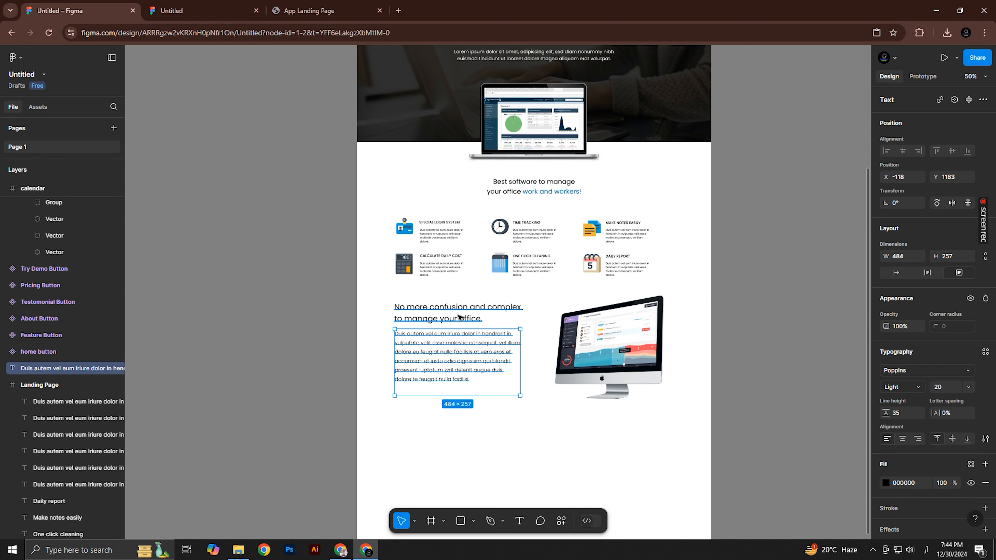
key("shift+Down")
key("shift+Down")
key("shift+Down")
key("shift+Down")
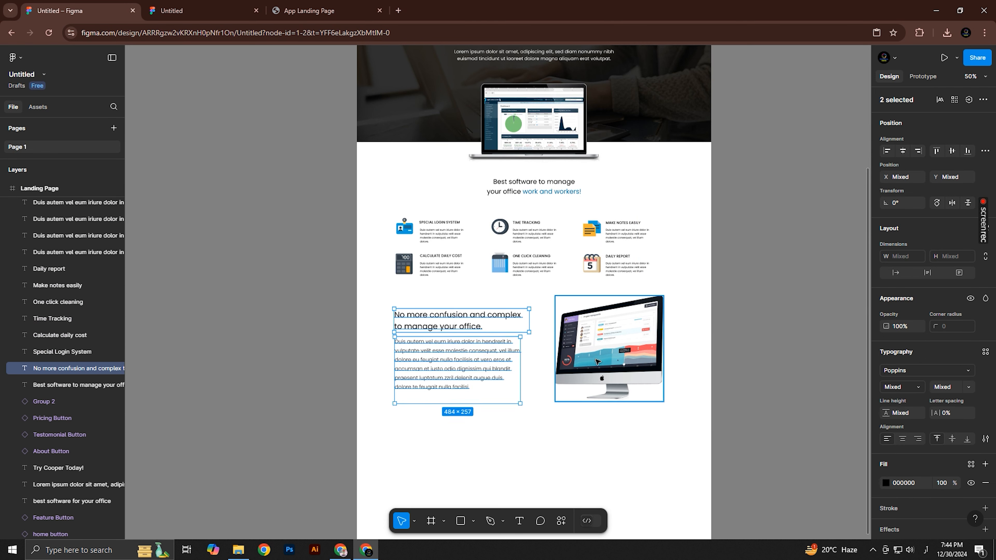
Nudge the monitor picture slightly left towards the text block
left_click(615, 354)
key("Left")
key("Left")
key("Left")
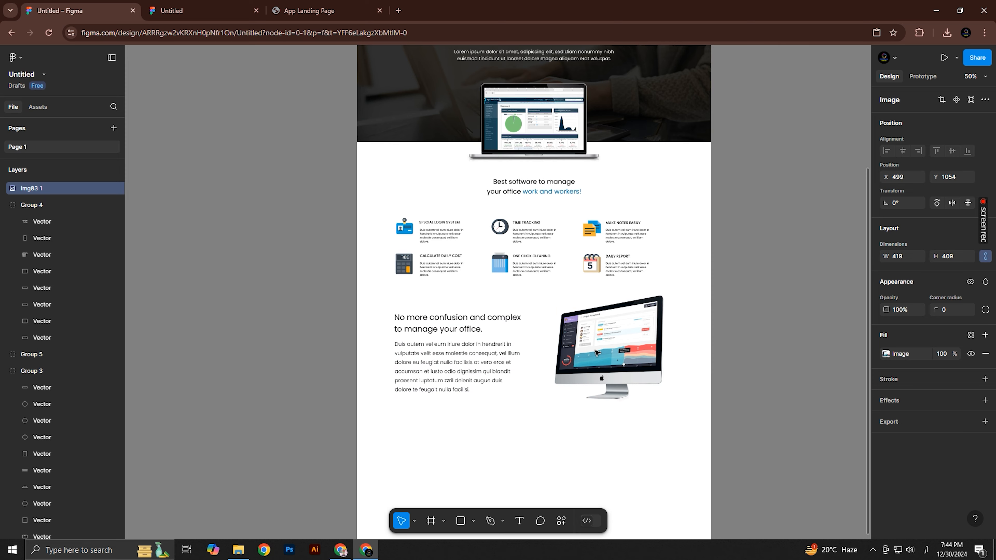
Check the Components, Themes and Users statistics under the paragraph on the reference page, and return to the Figma design
left_click(310, 10)
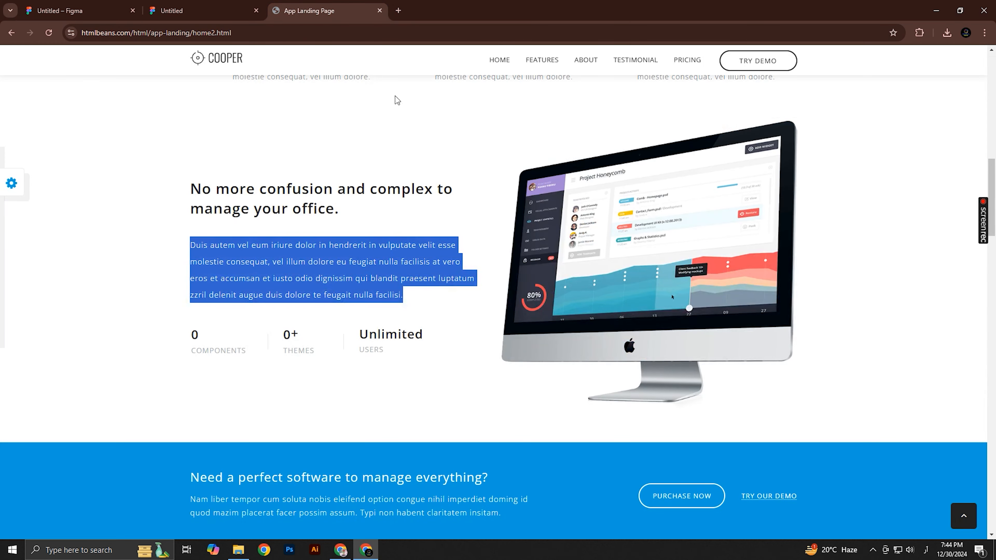
scroll(626, 226, "down", 4)
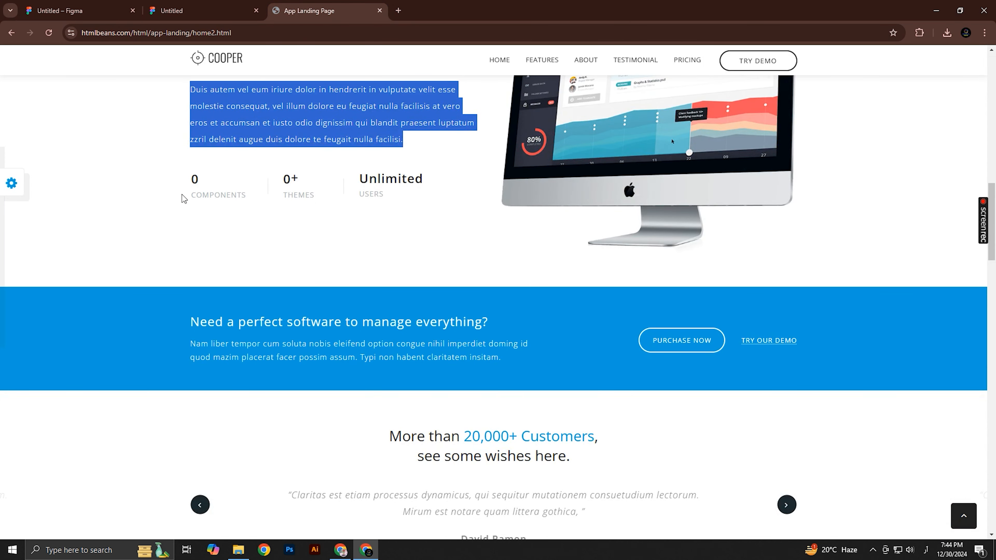
left_click_drag(255, 203, 257, 202)
key("ctrl+c")
left_click(243, 218)
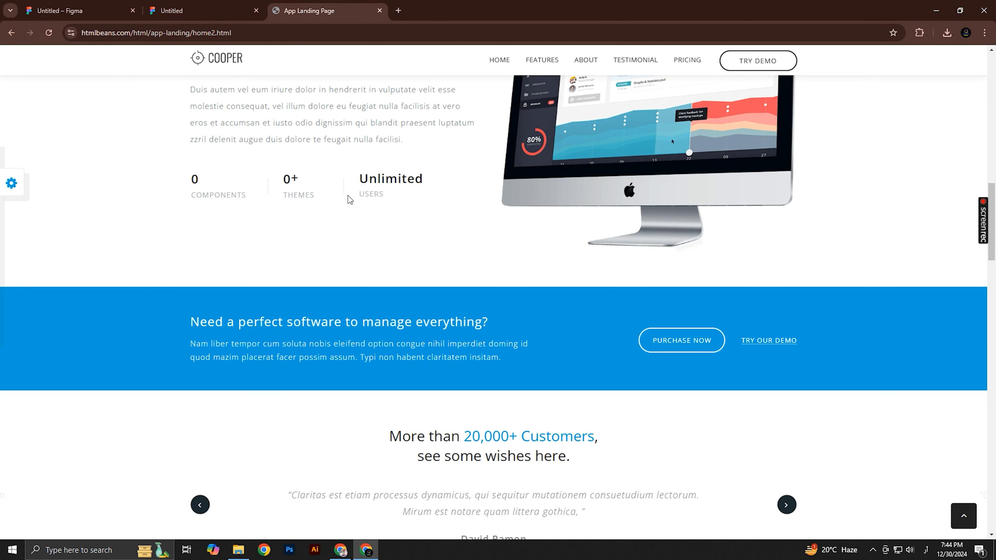
left_click(104, 4)
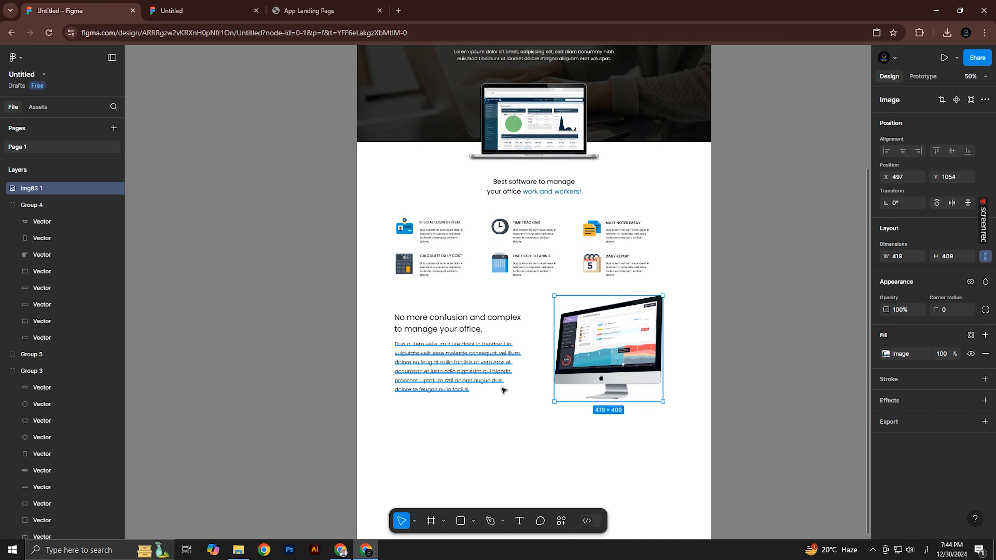
Add a "0" text below the paragraph and, under it, a copy of the paragraph text reworded as "Component"
scroll(504, 391, "up", 3)
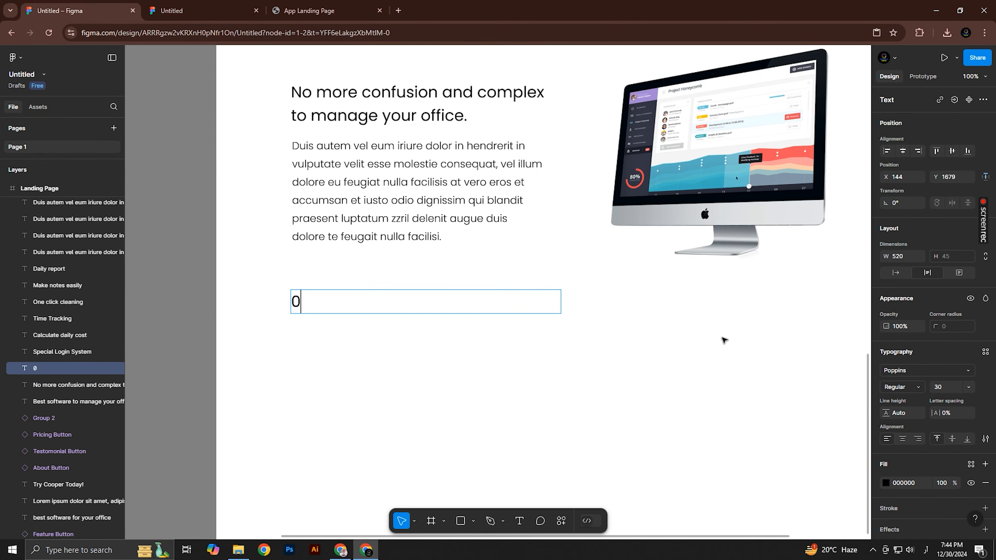
key("ctrl+v")
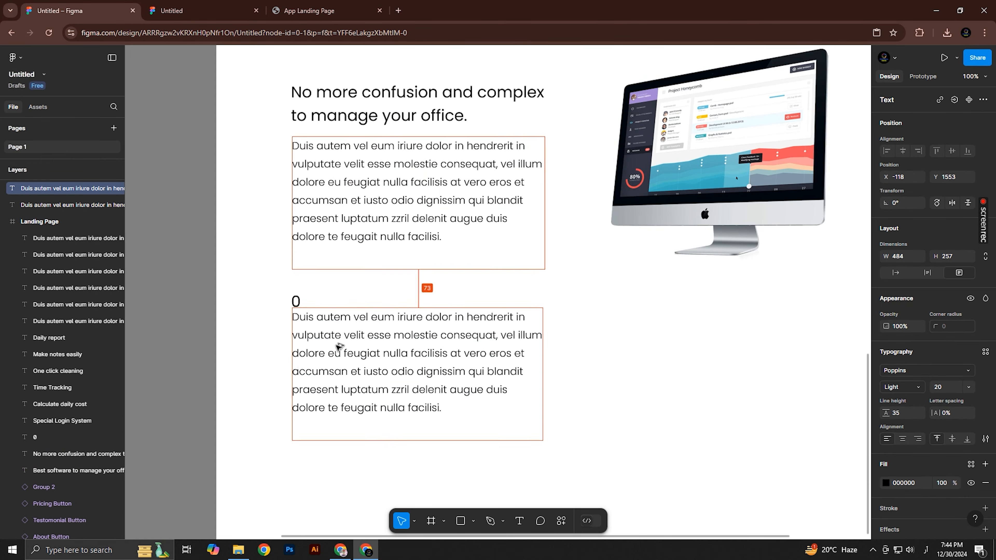
double_click(338, 346)
key("ctrl+a")
type("Component")
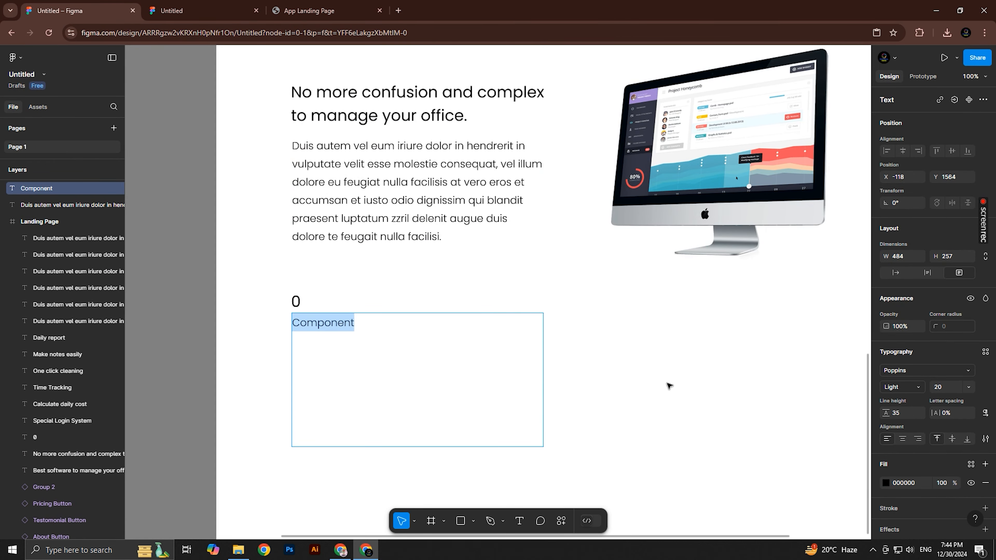
Set the Component label to uppercase and duplicate the number-and-label pair twice in a row with equal spacing
left_click(986, 439)
left_click(819, 406)
left_click(487, 301, "shift")
left_click_drag(357, 336, 453, 337)
key("ctrl+d")
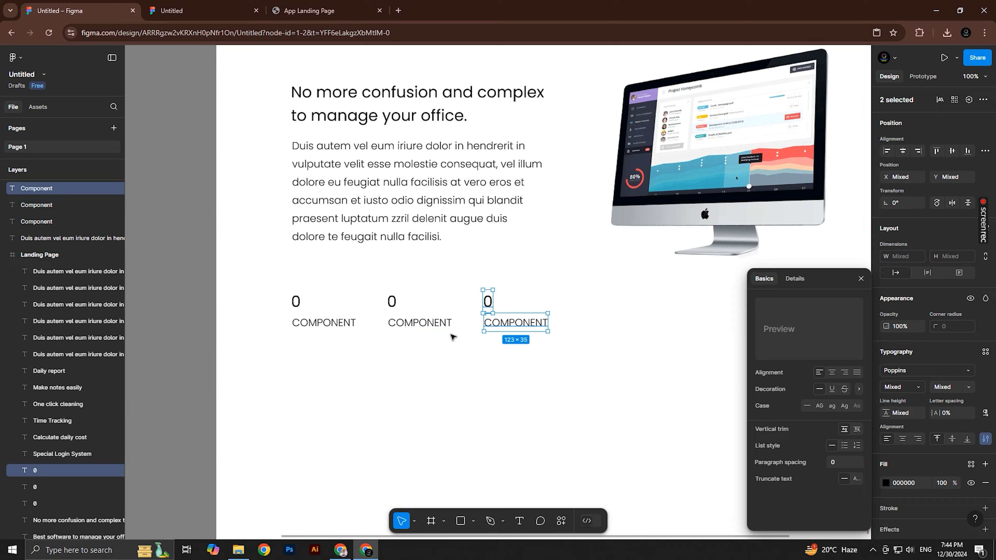
Change the middle statistic's label to "THEME" and its number to "0+"
double_click(420, 323)
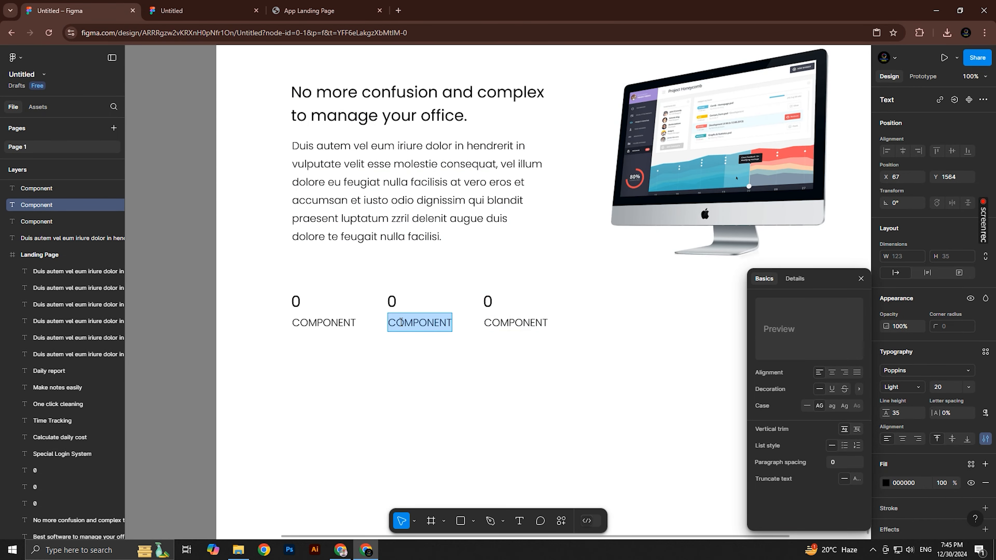
type("THEME")
left_click(392, 302)
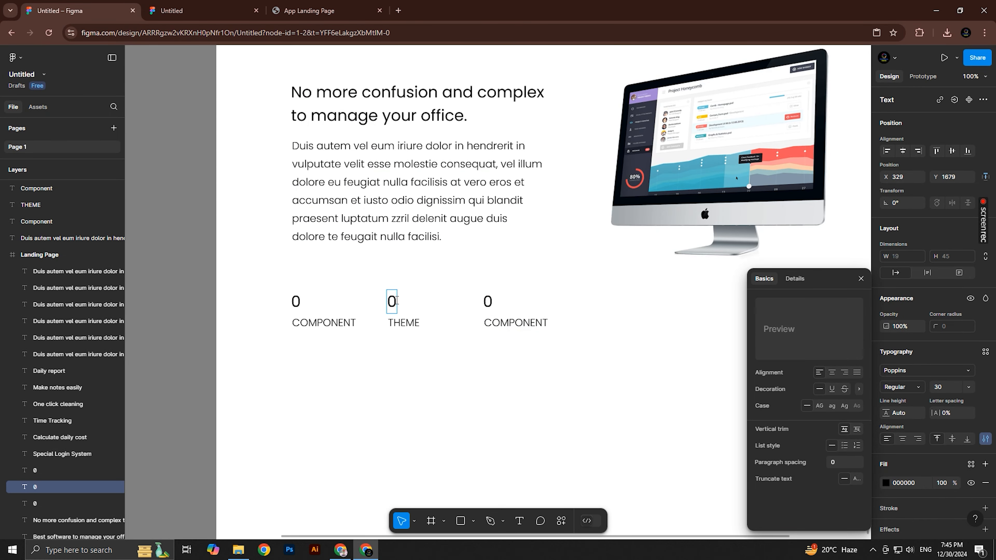
type("+")
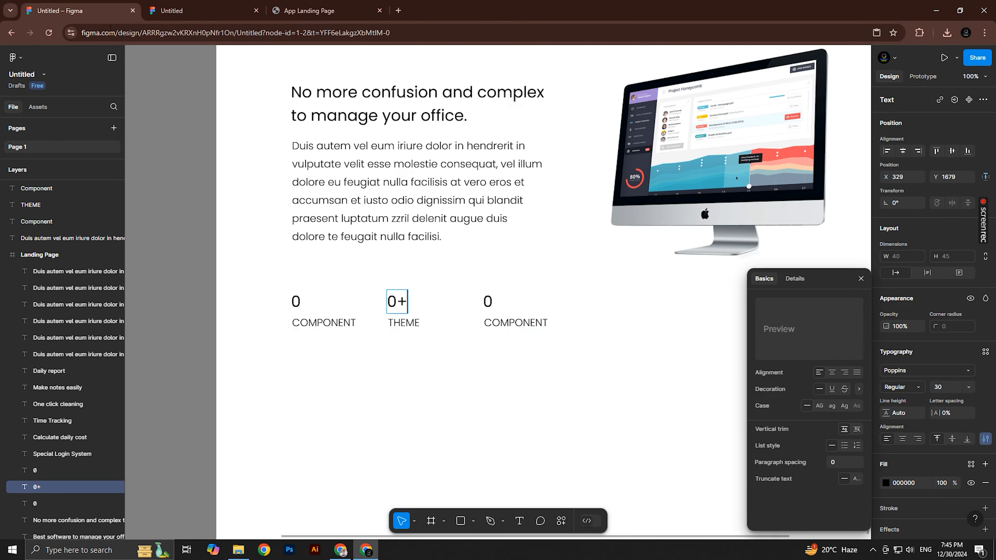
Change the third statistic's number to "UNLIMITED" and its label to "USER"
double_click(488, 301)
type("UNLIMITED")
double_click(515, 322)
type("USE")
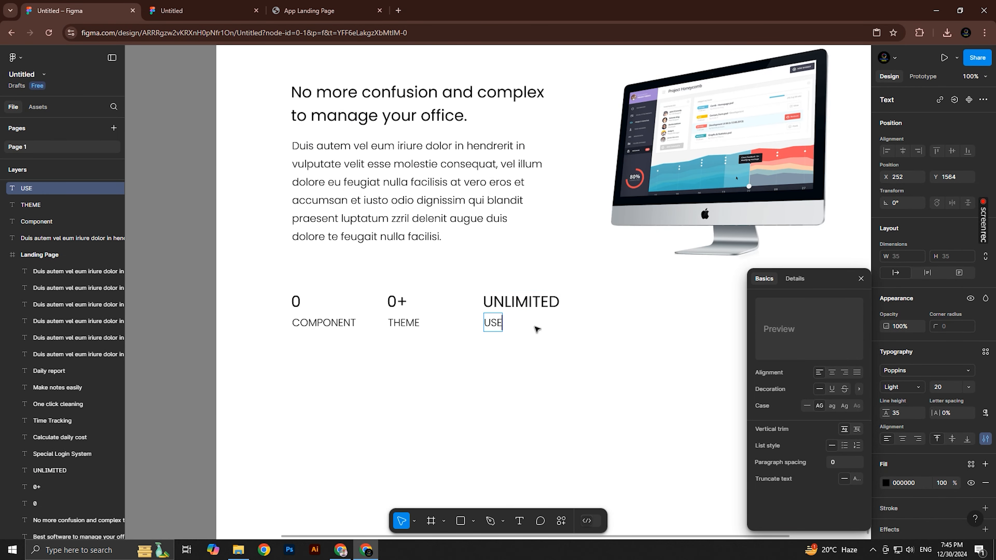
type("R")
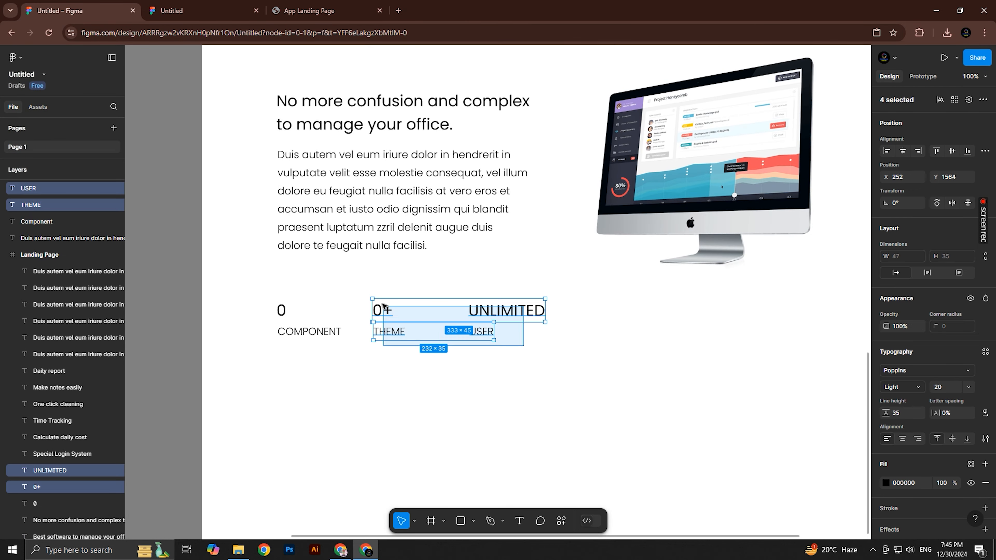
Move all six statistic texts up closer to the paragraph and check the reference page's blue banner section
left_click_drag(520, 373, 275, 294)
left_click(614, 238)
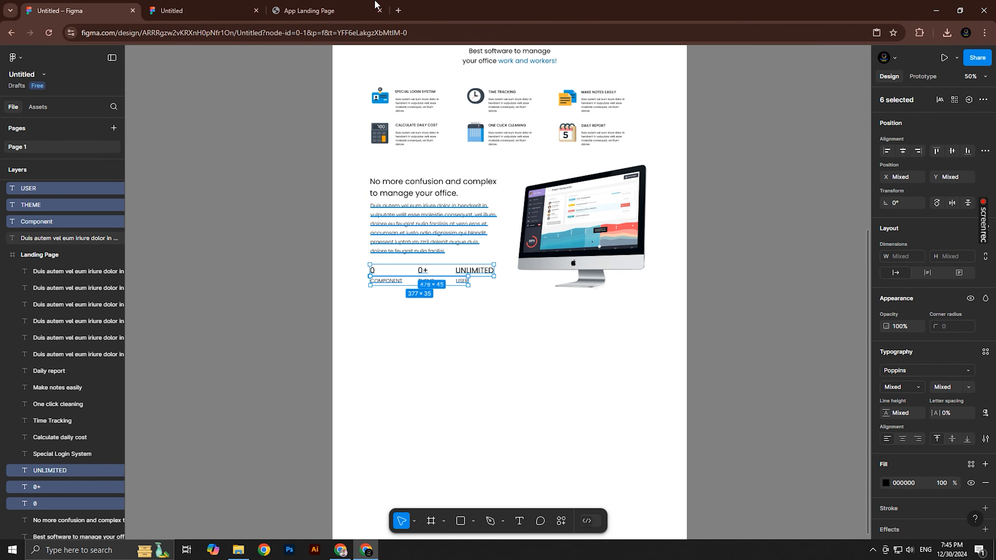
left_click(376, 4)
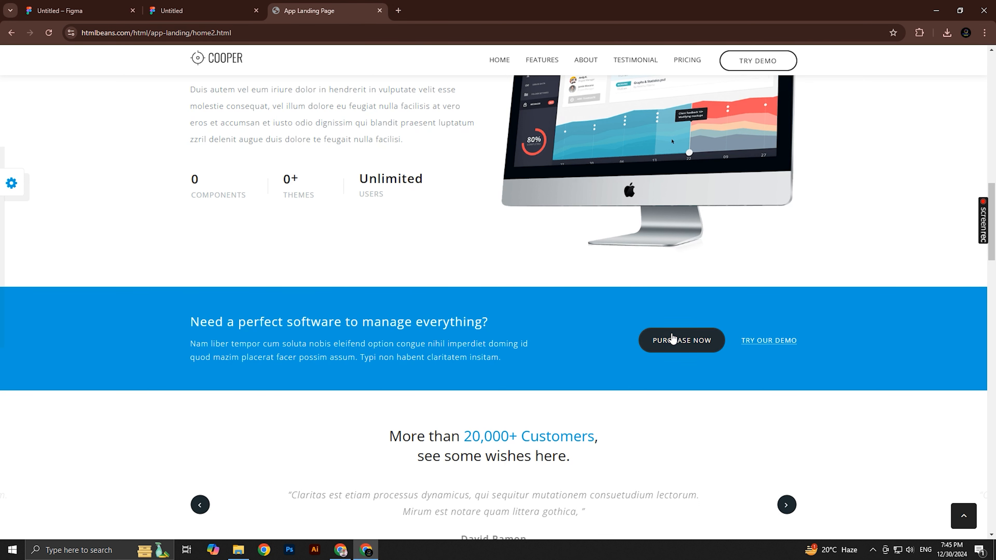
left_click(72, 4)
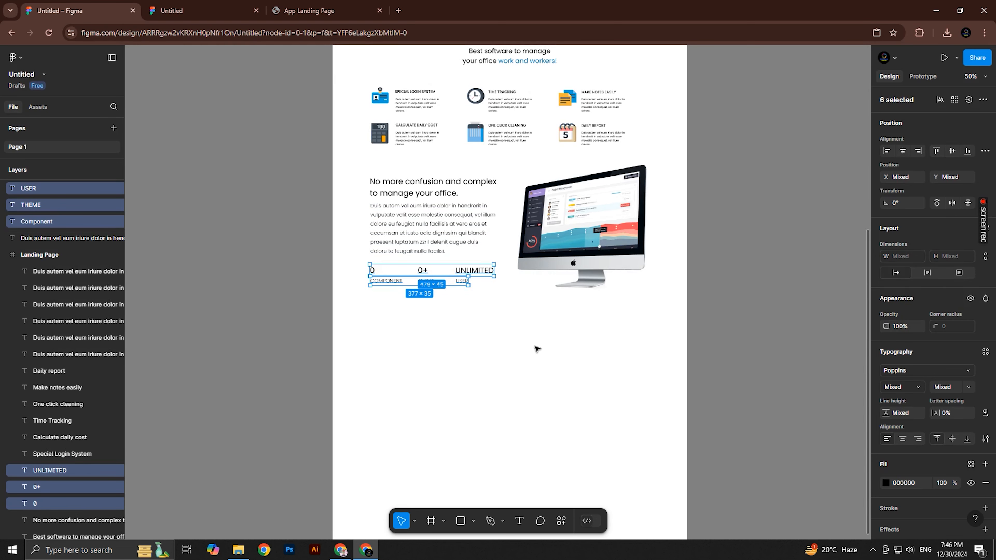
Draw a rectangle of about 1364 × 294 across the page below the monitor section
left_click(502, 340)
scroll(459, 333, "down", 5)
scroll(449, 311, "up", 3)
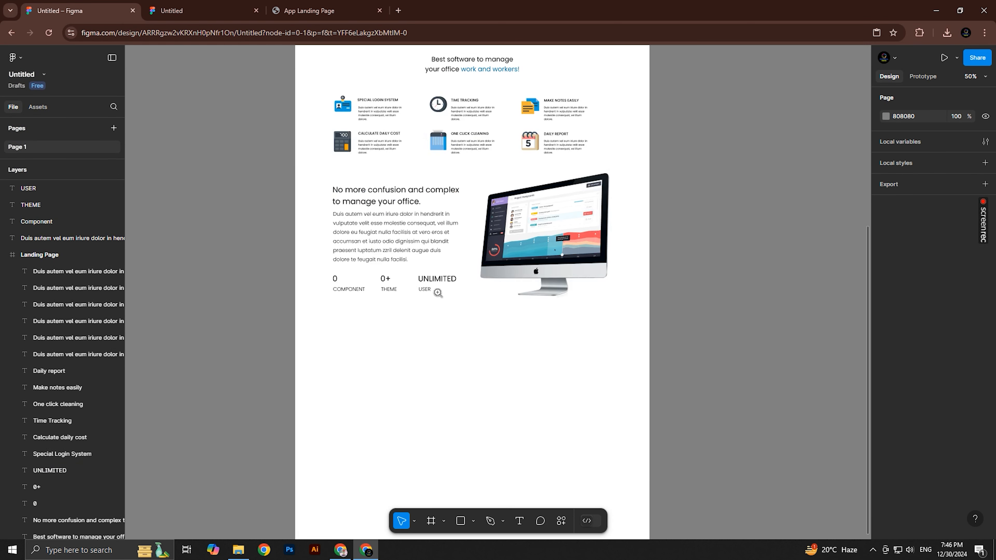
scroll(434, 285, "down", 2)
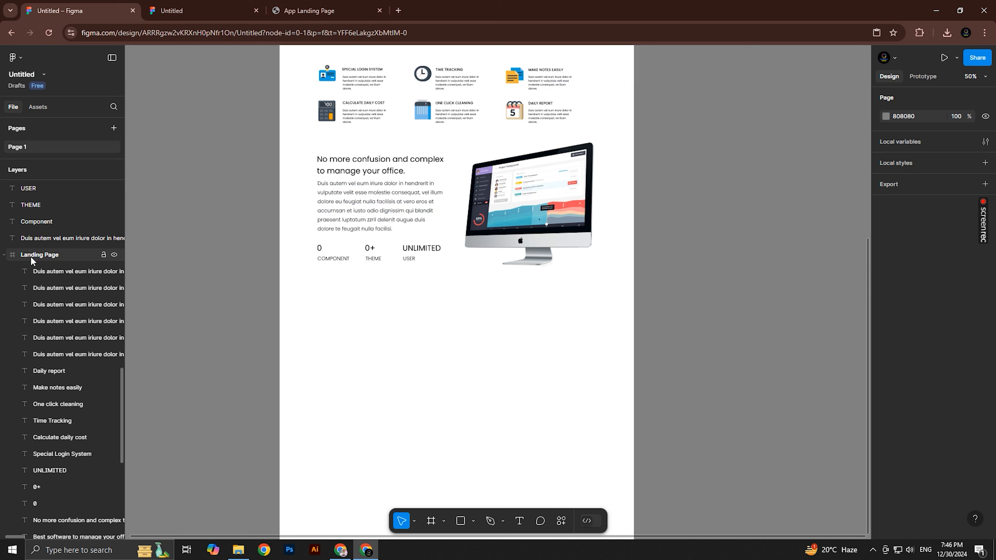
left_click(47, 255)
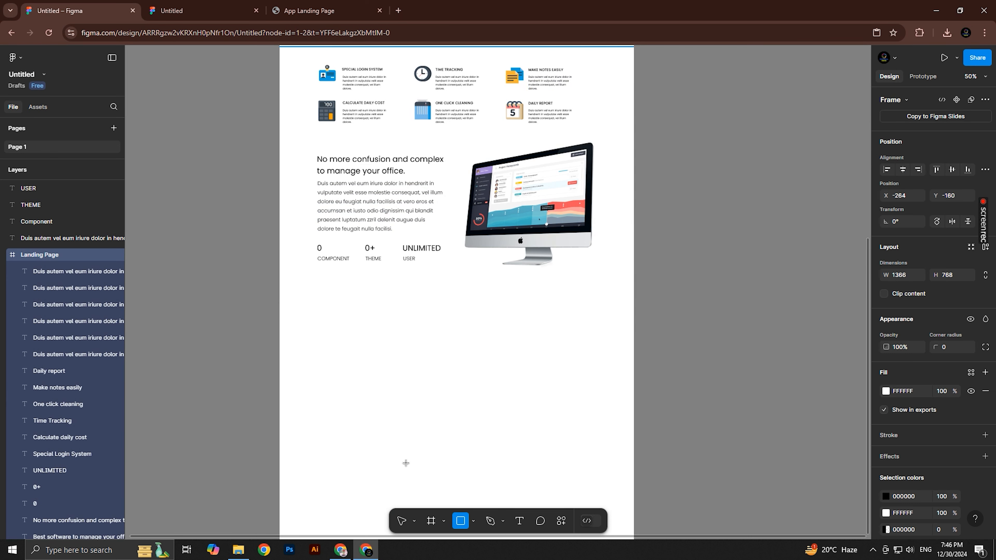
mouse_move(280, 289)
left_mouse_down()
mouse_move(553, 334)
mouse_move(632, 354)
mouse_move(633, 366)
left_mouse_up()
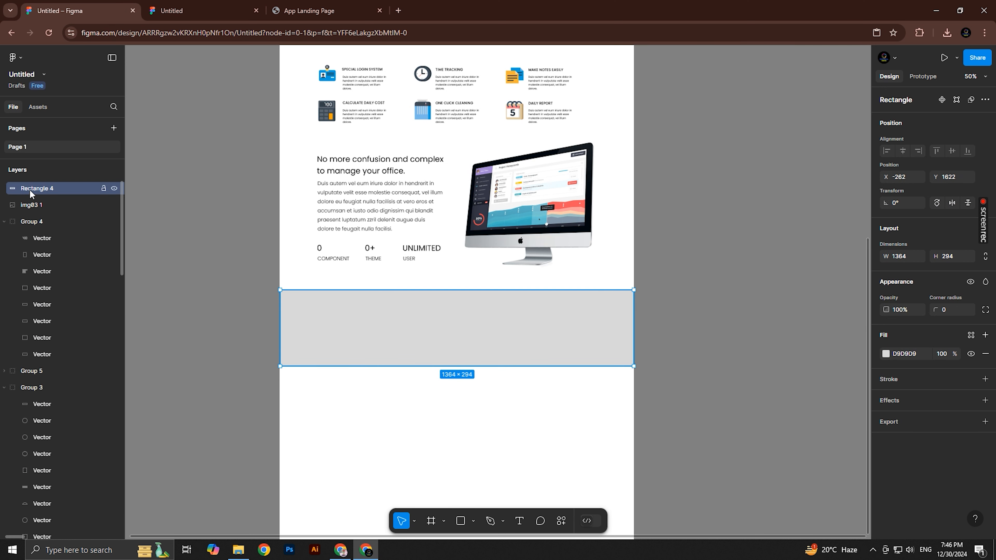
Cut the new rectangle and paste it into the Landing Page frame
key("Delete")
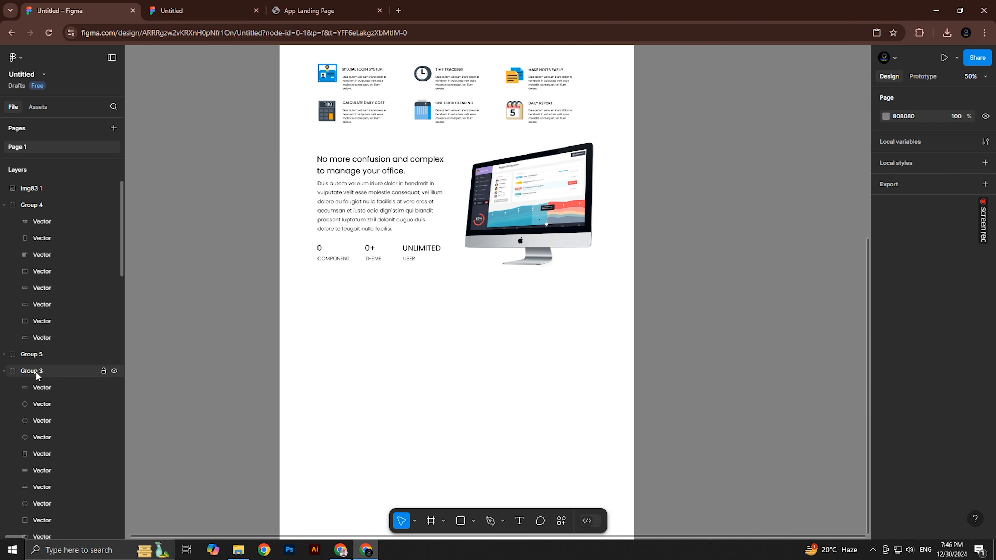
scroll(63, 349, "down", 2)
scroll(64, 350, "down", 3)
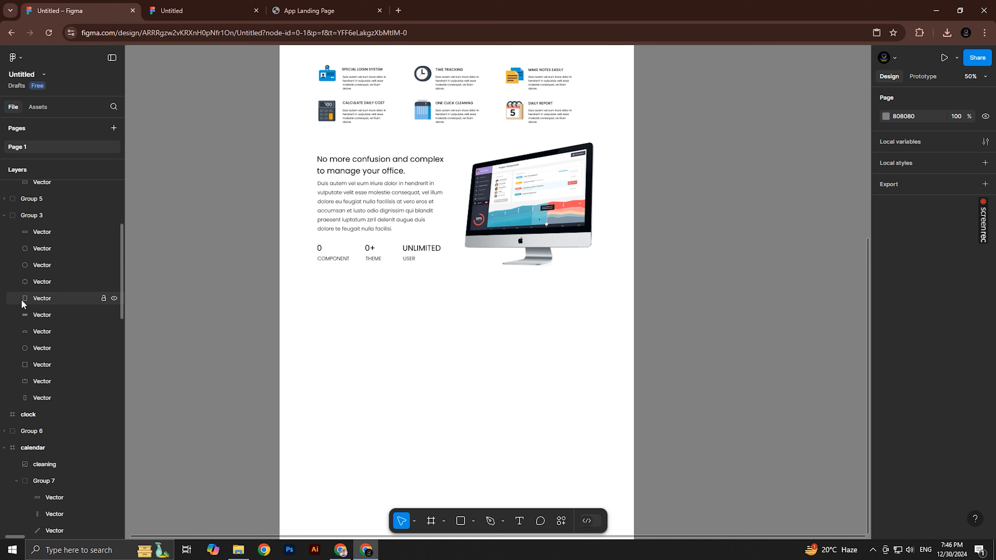
left_click(4, 216)
scroll(49, 345, "down", 2)
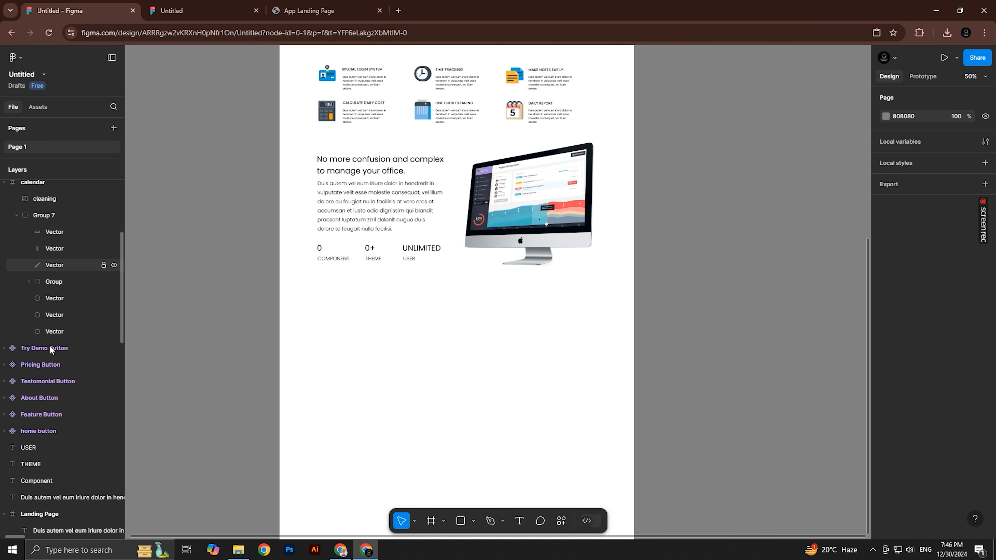
scroll(49, 345, "down", 3)
left_click(33, 389)
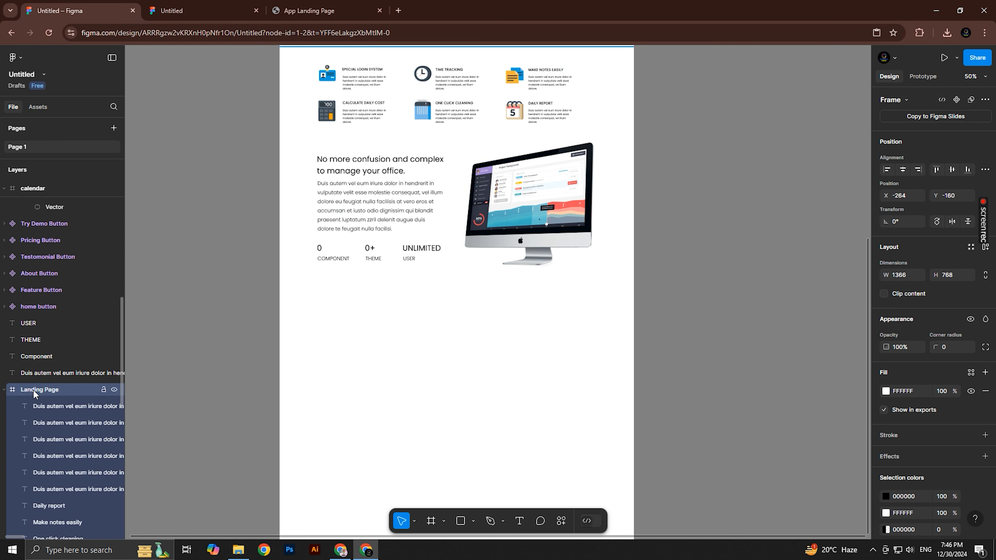
key("ctrl+v")
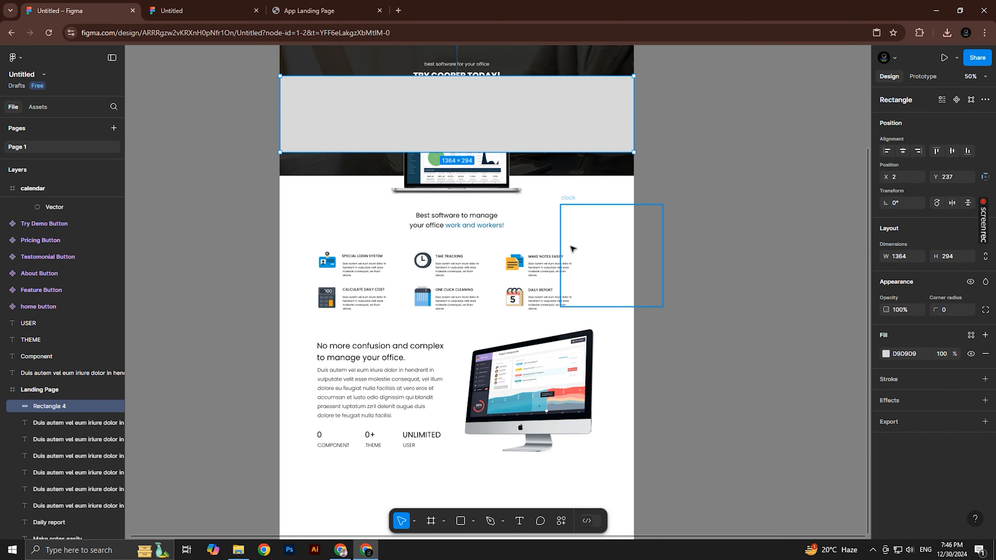
Place the rectangle below the monitor section and change its fill to blue 0084FF
scroll(573, 249, "down", 3)
left_click_drag(549, 316, 538, 354)
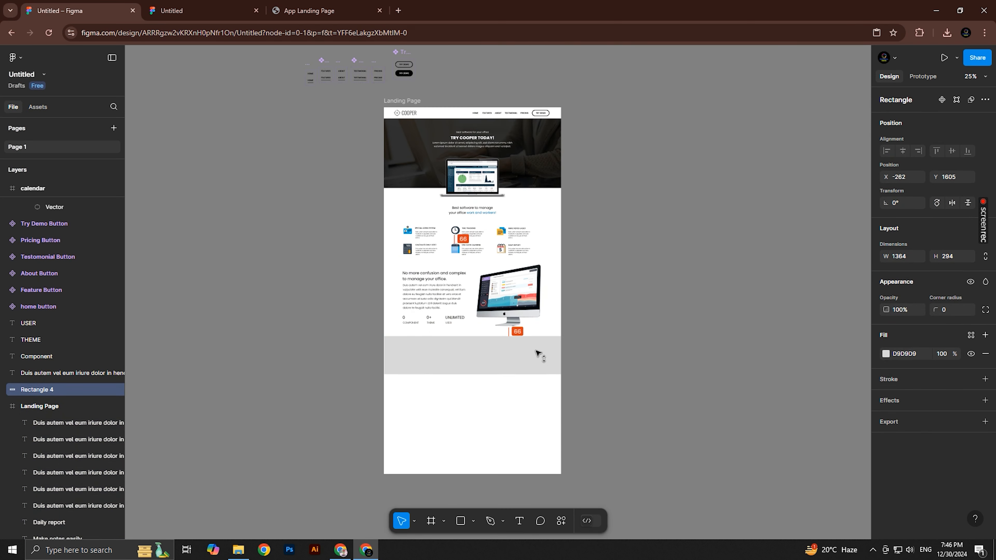
left_click(886, 354)
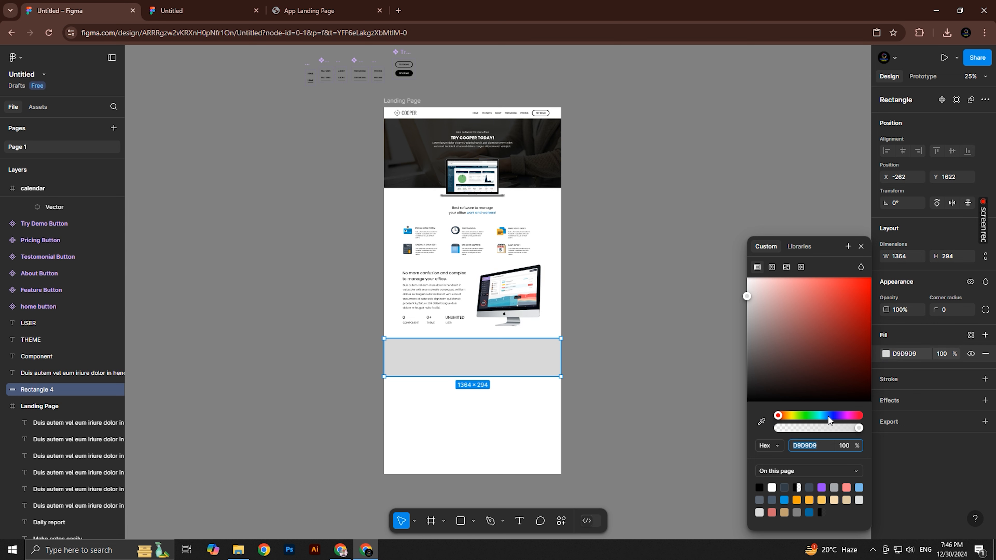
left_click_drag(828, 327, 871, 277)
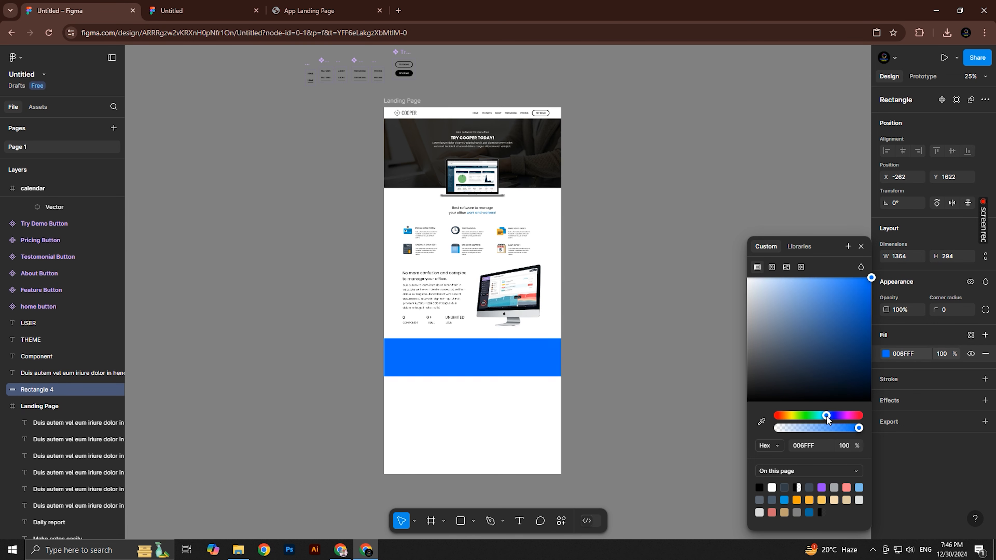
left_click_drag(826, 418, 825, 417)
left_click(652, 373)
Extend the blue rectangle's left edge to the page's edge, making it about 1368 wide
scroll(423, 346, "up", 1)
left_click_drag(423, 346, 434, 304)
left_click(426, 314)
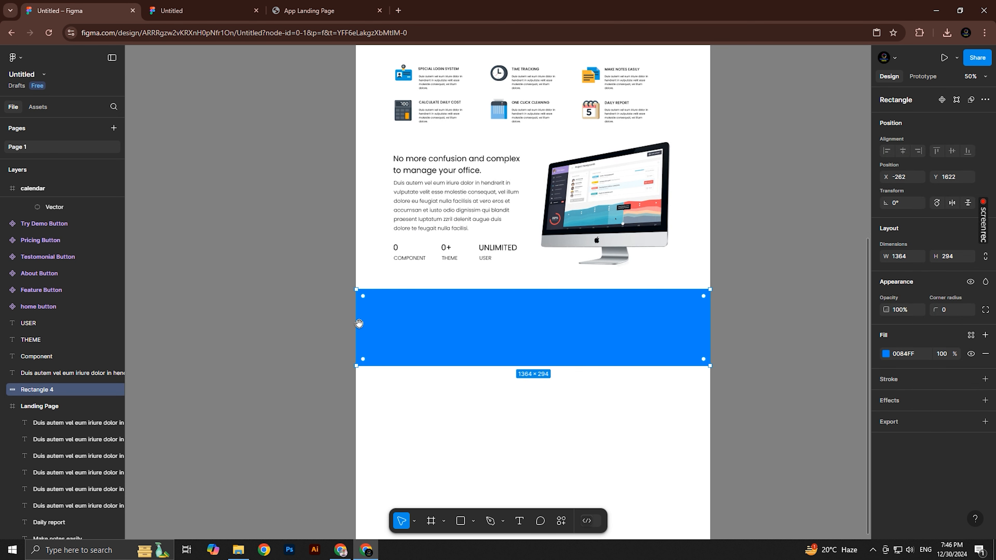
scroll(359, 321, "up", 2)
left_click_drag(359, 321, 368, 317)
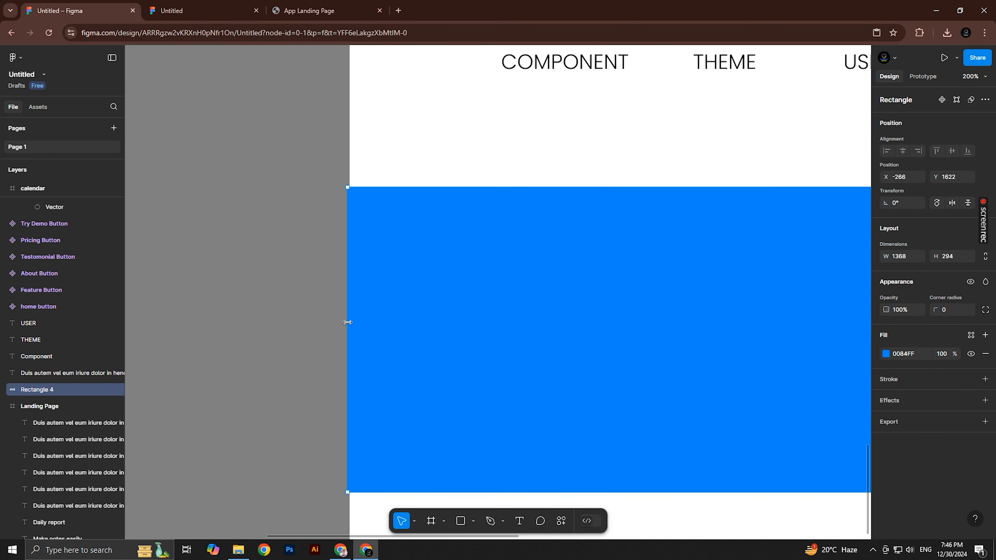
left_click(323, 313)
left_click(462, 323, "alt")
left_click(461, 322, "alt")
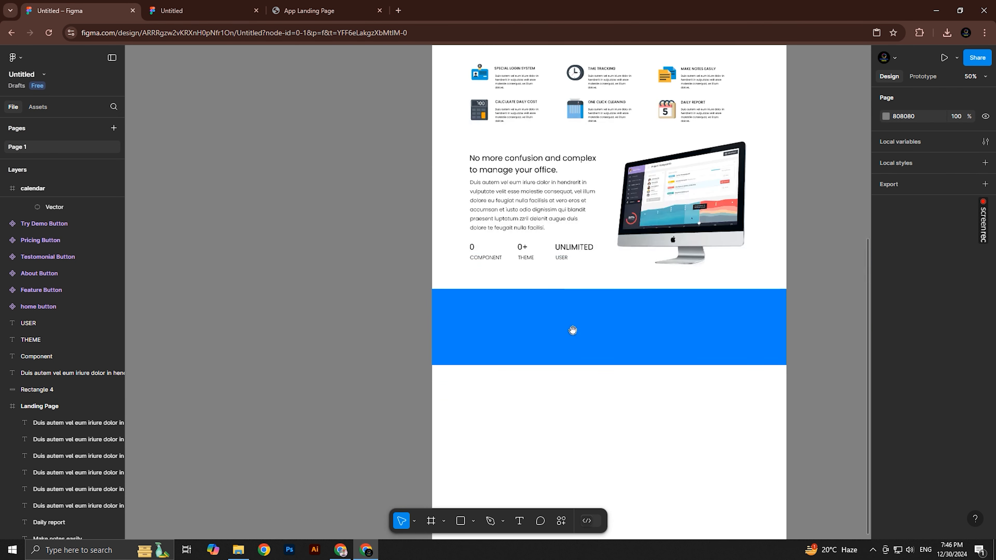
left_click_drag(572, 329, 378, 313)
left_click(538, 315, "ctrl")
left_click(478, 302, "alt")
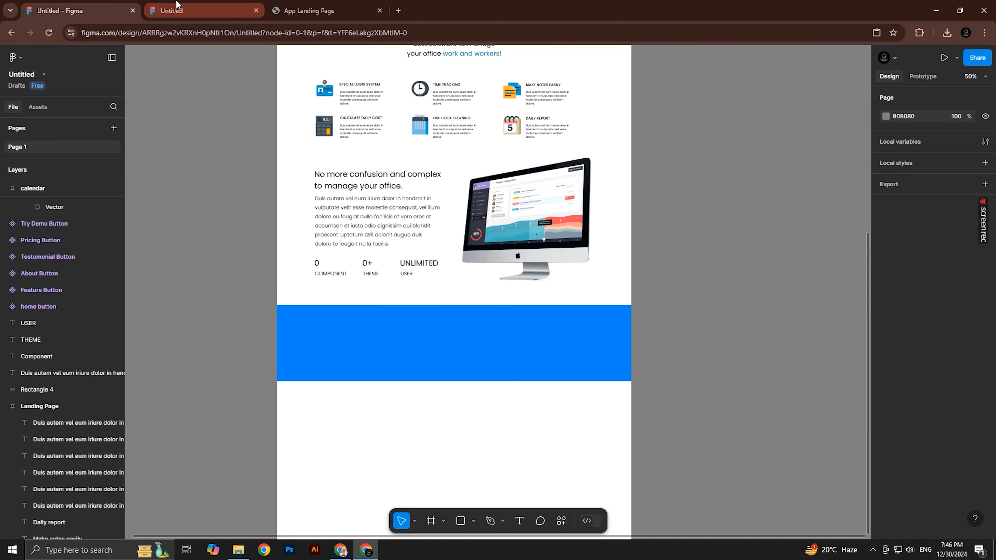
Open the prototype preview of the landing page and return to the design file
left_click(176, 11)
left_click(67, 5)
scroll(303, 133, "up", 10)
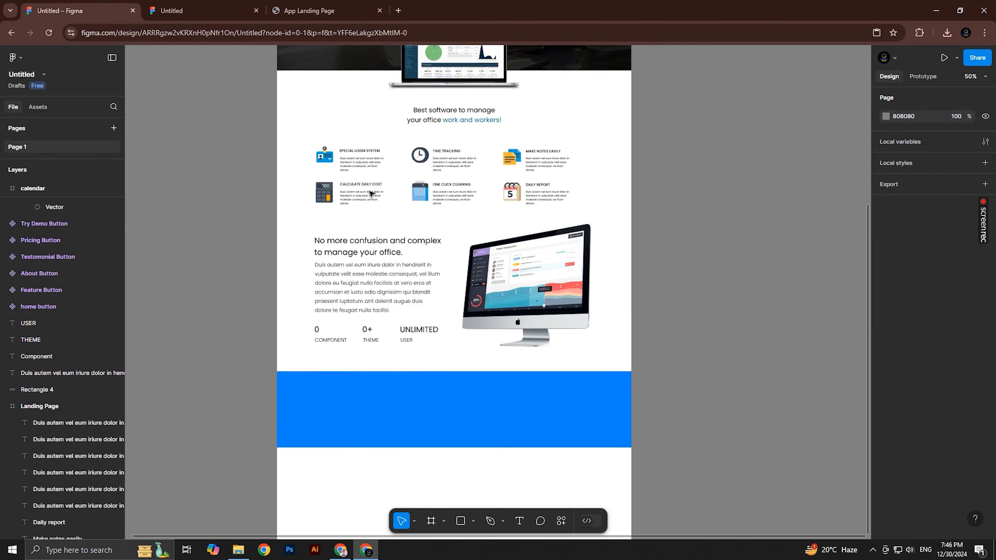
left_click(945, 57)
left_click(97, 4)
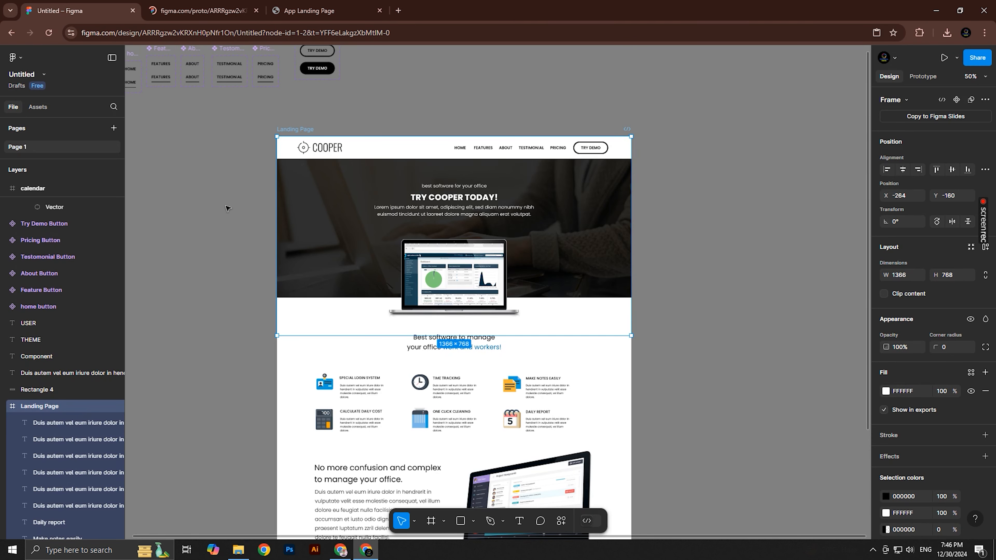
scroll(178, 277, "down", 2)
left_click(179, 276)
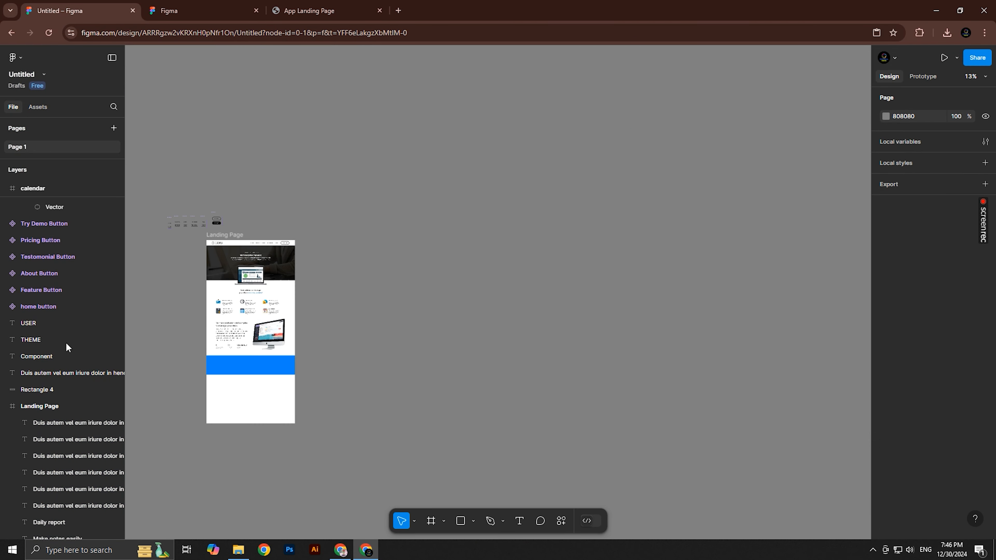
Select the layers from Rectangle 4 up to USER, check the prototype preview, and move them into the Landing Page frame
left_click(35, 390)
left_click(33, 323, "shift")
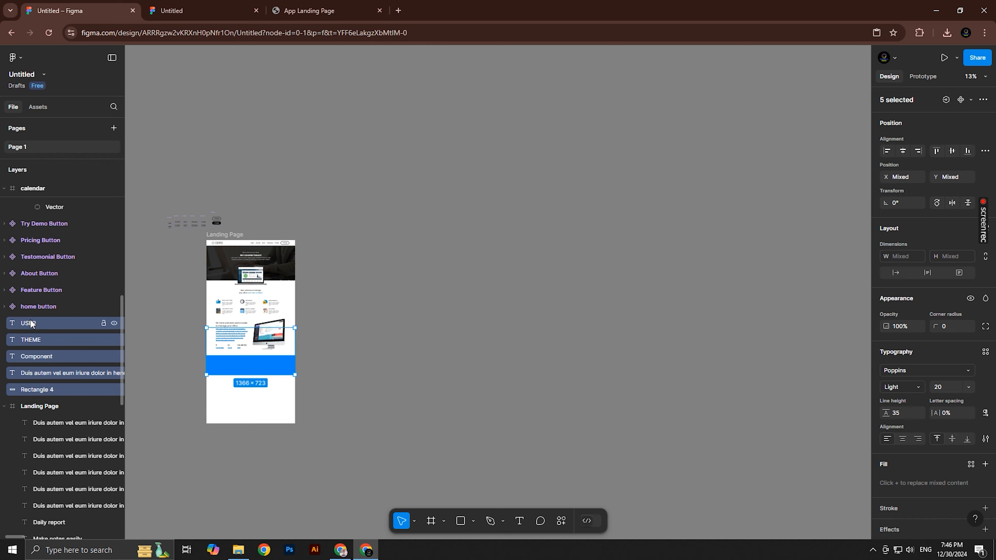
left_click(220, 11)
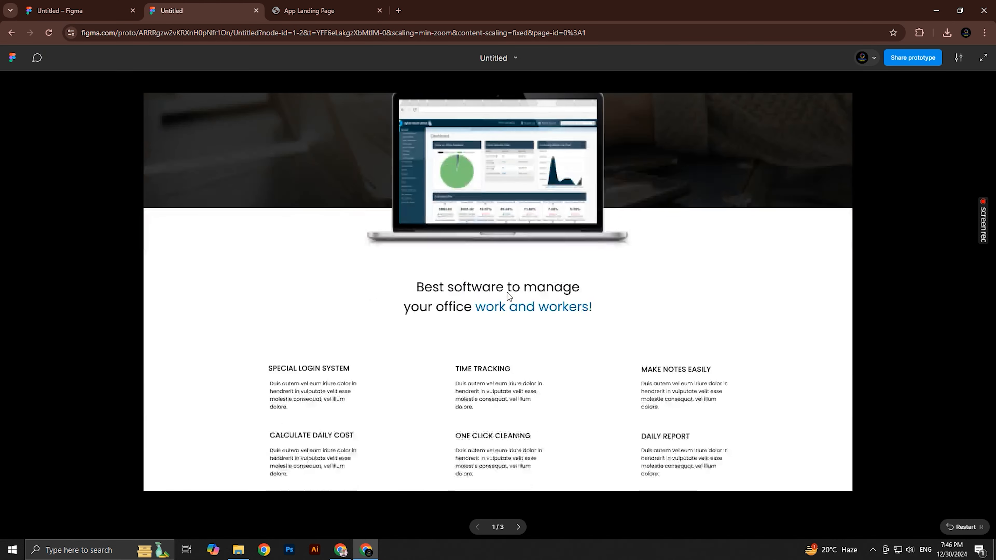
scroll(509, 295, "down", 5)
scroll(509, 295, "up", 2)
scroll(509, 295, "down", 7)
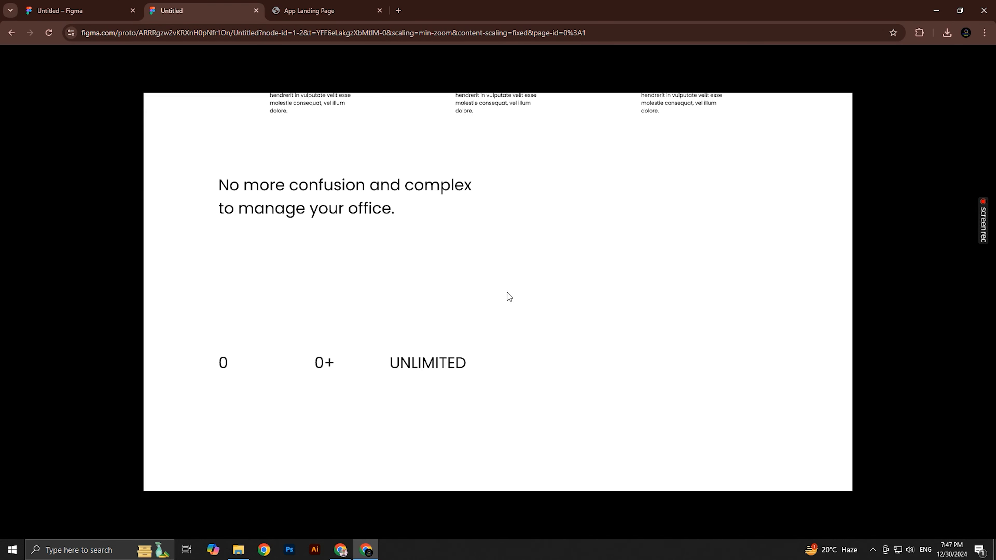
scroll(507, 293, "up", 2)
left_click(79, 11)
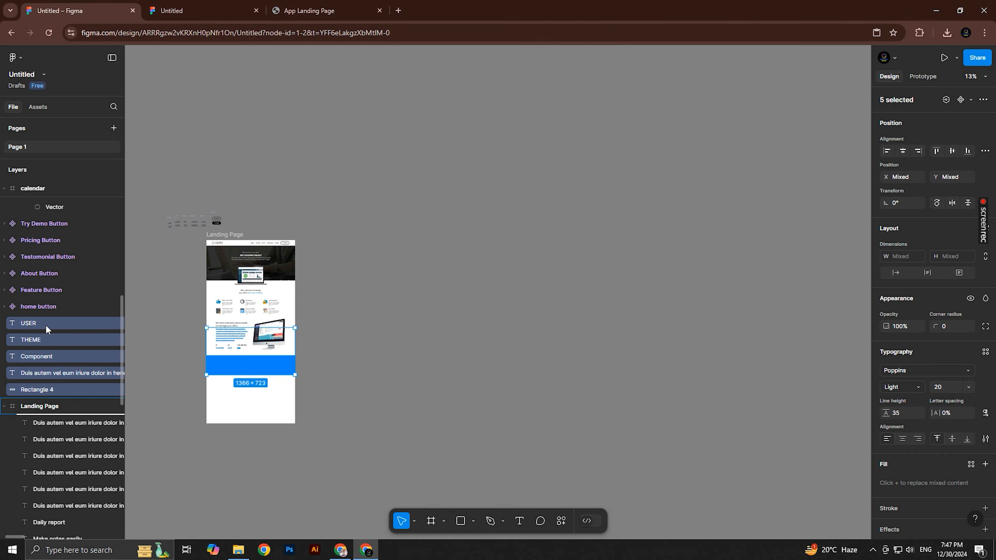
Collapse the calendar and Group 4 layers and move all layers from img03 1 through calendar into the Landing Page frame
scroll(46, 329, "up", 5)
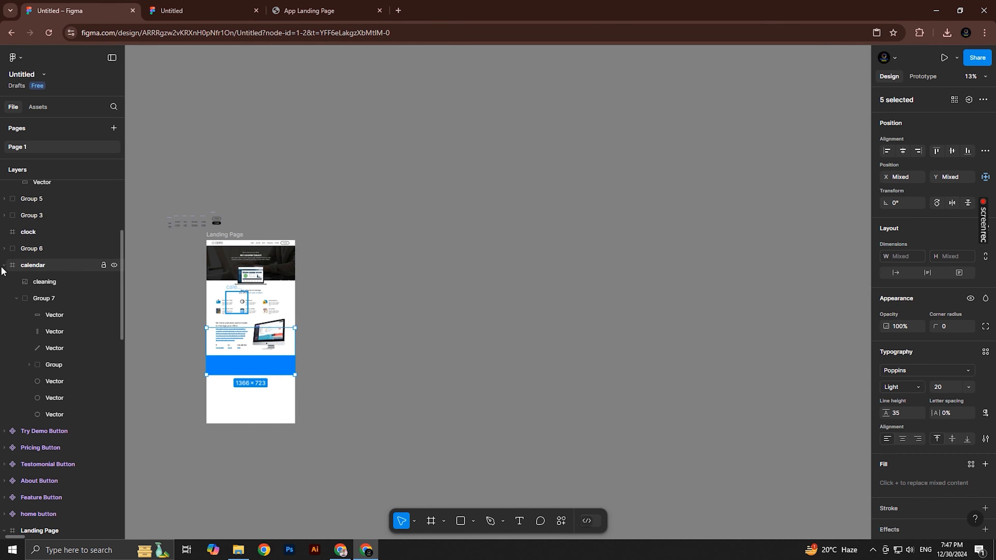
left_click(4, 267)
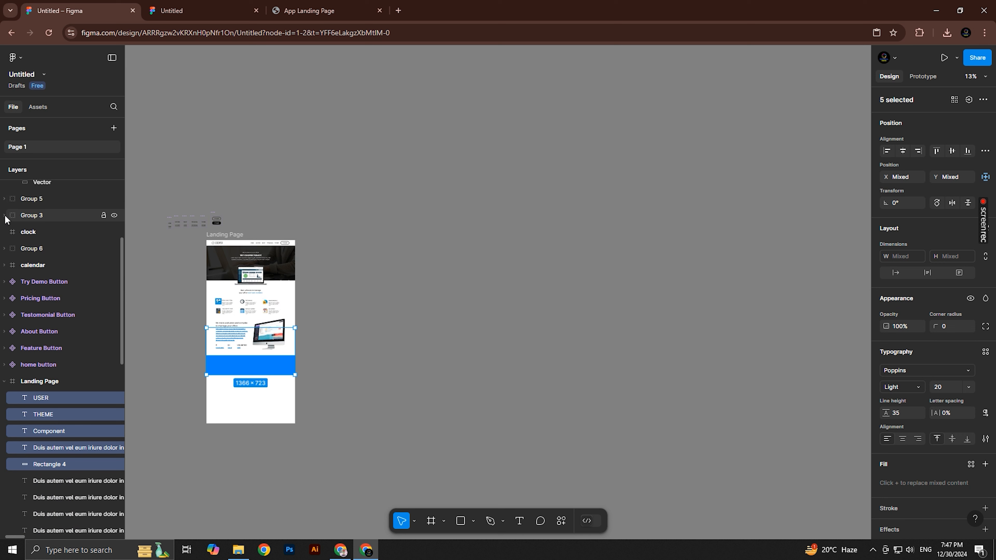
scroll(11, 212, "up", 4)
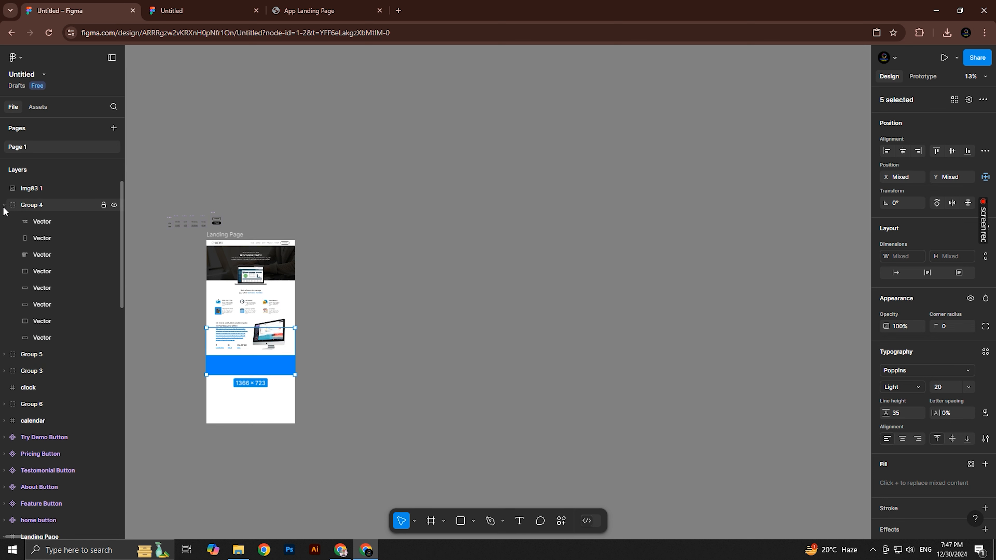
left_click(4, 205)
left_click(32, 188)
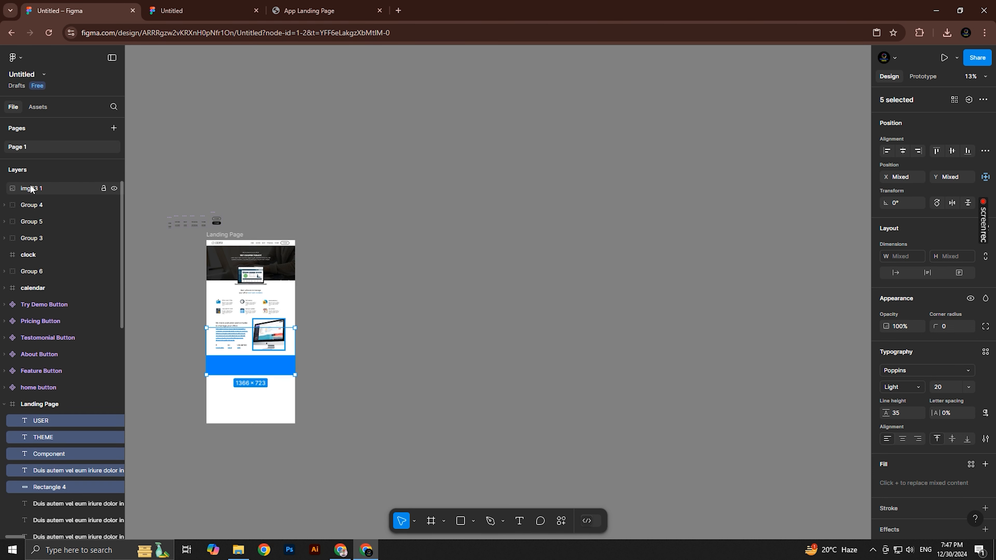
left_click(31, 287, "shift")
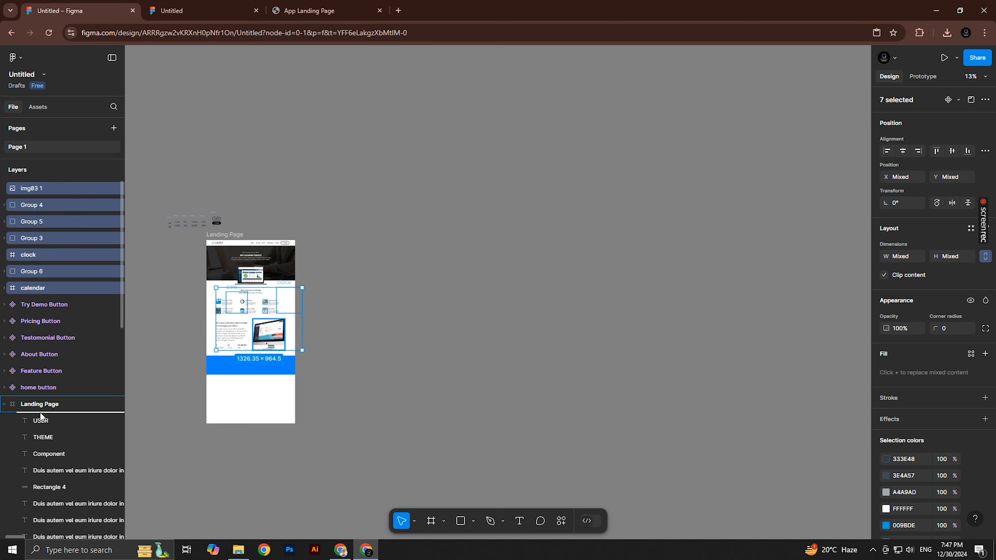
left_click_drag(46, 402, 47, 403)
Review the feature icons, the "No more confusion" section with its monitor, and the blue banner in the prototype preview
left_click(310, 11)
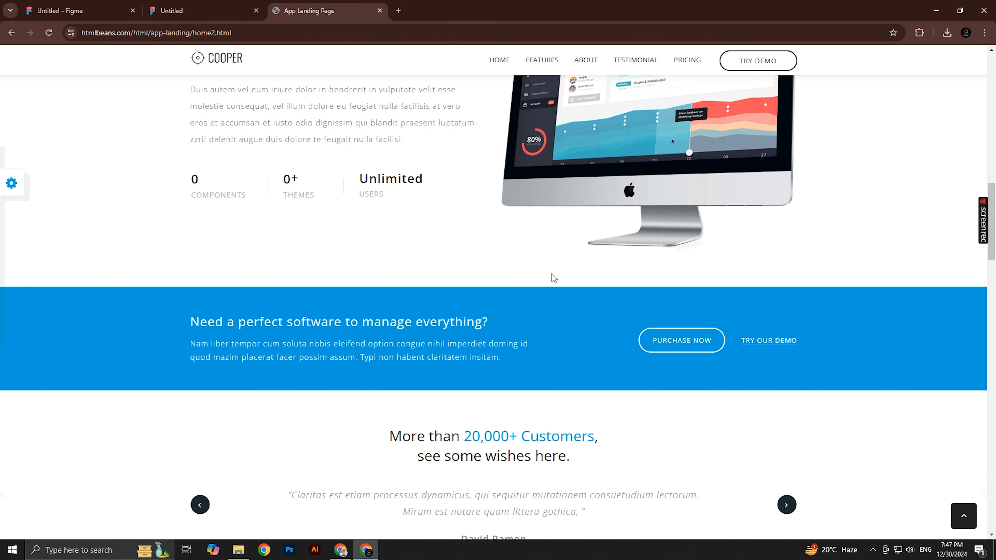
left_click(173, 11)
scroll(561, 274, "up", 4)
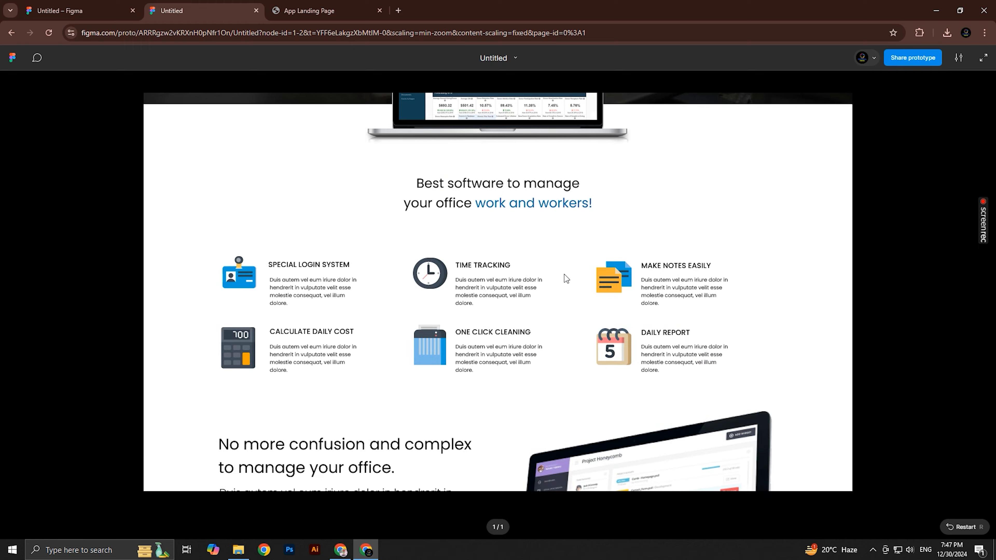
scroll(564, 279, "up", 3)
scroll(567, 276, "down", 8)
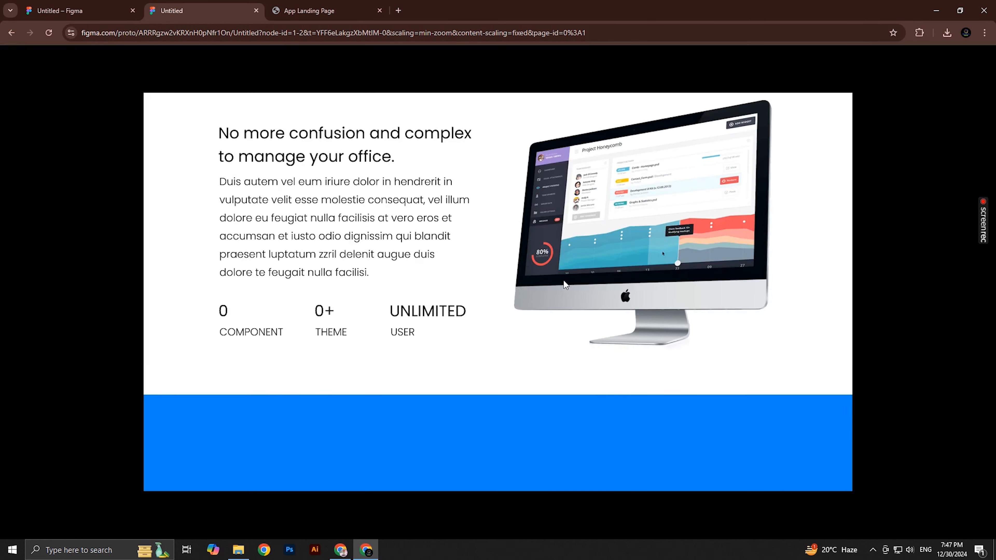
scroll(561, 279, "up", 3)
scroll(557, 271, "down", 3)
scroll(554, 263, "up", 3)
scroll(549, 251, "down", 2)
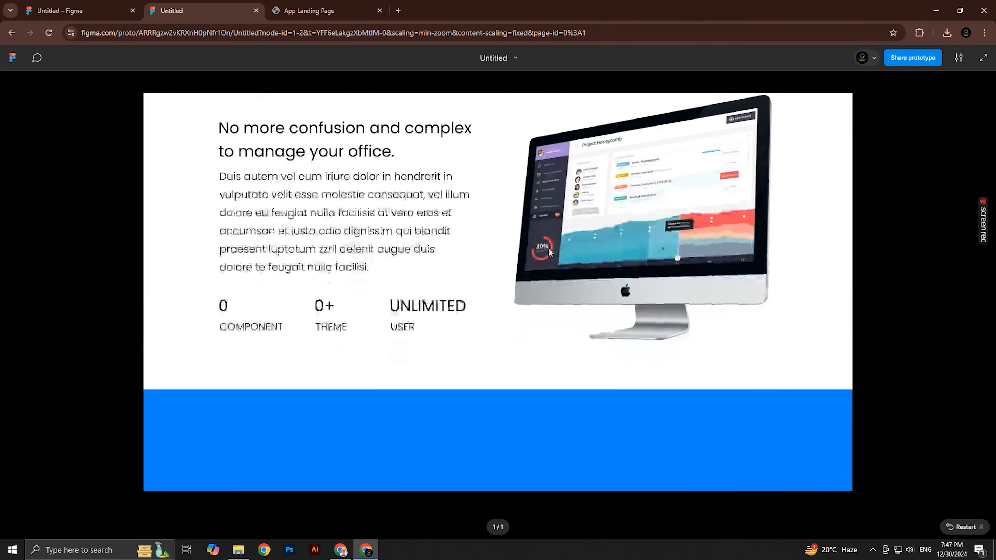
scroll(549, 251, "down", 2)
scroll(547, 244, "up", 1)
Switch to the App Landing Page reference and look through the sections below the blue banner, ending at the testimonials
left_click(301, 4)
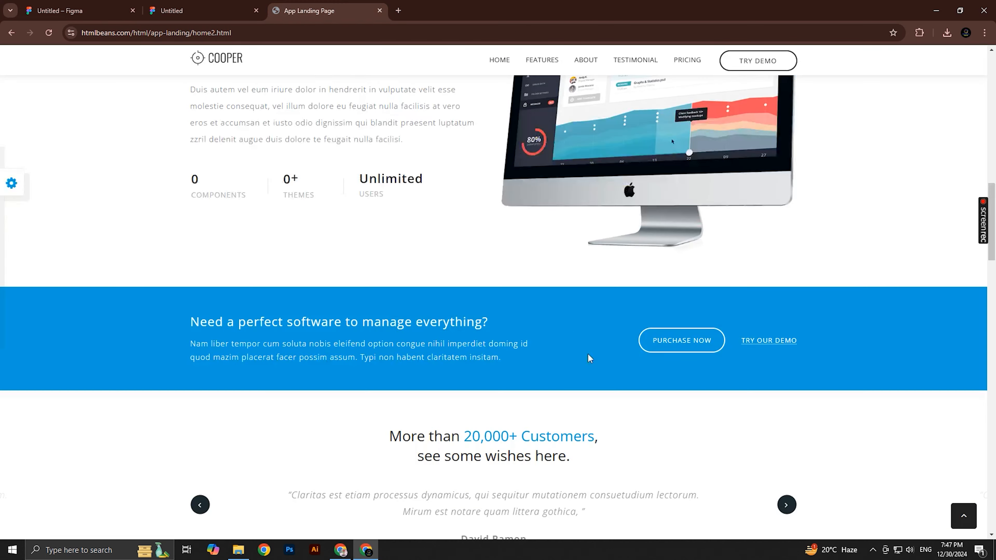
scroll(588, 346, "down", 8)
scroll(585, 316, "down", 10)
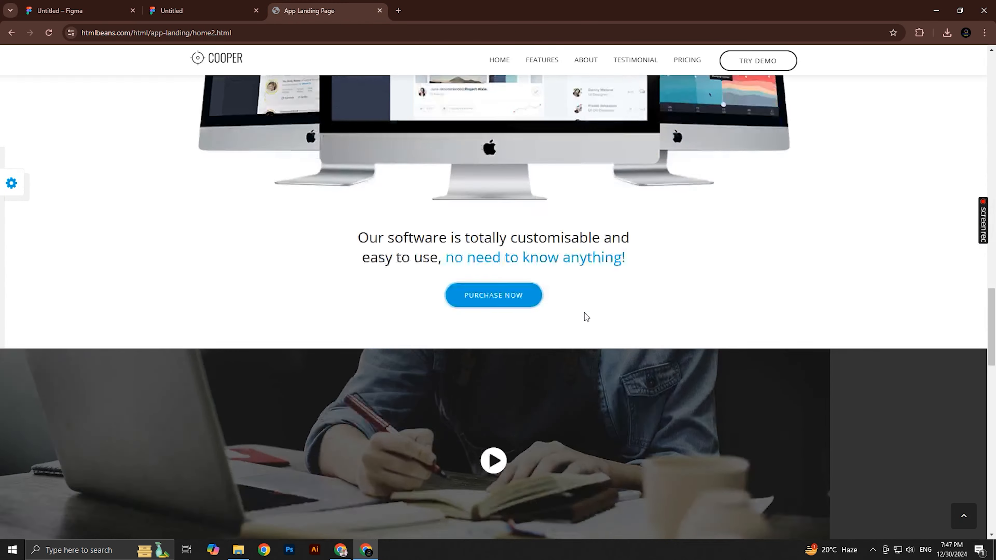
scroll(585, 316, "down", 8)
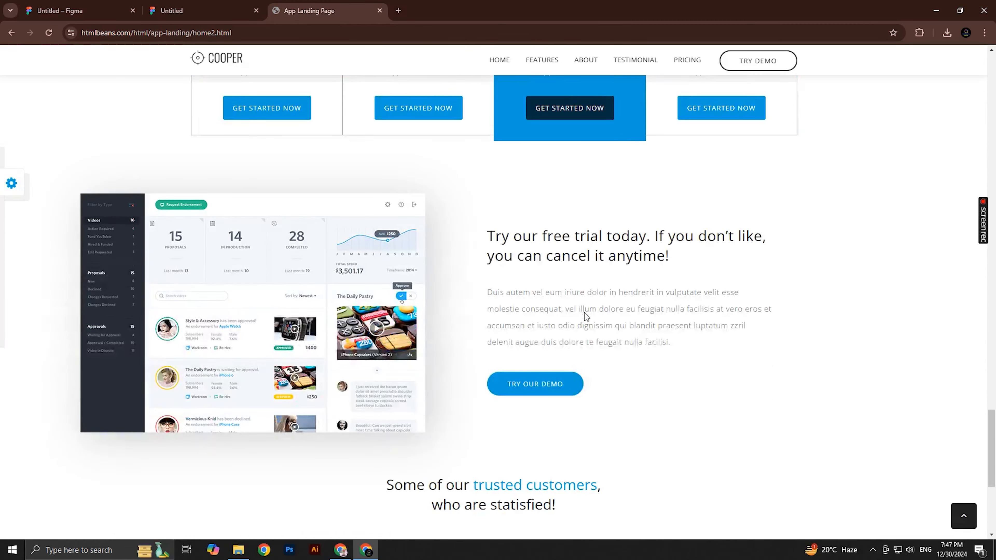
scroll(586, 310, "up", 10)
scroll(587, 300, "up", 12)
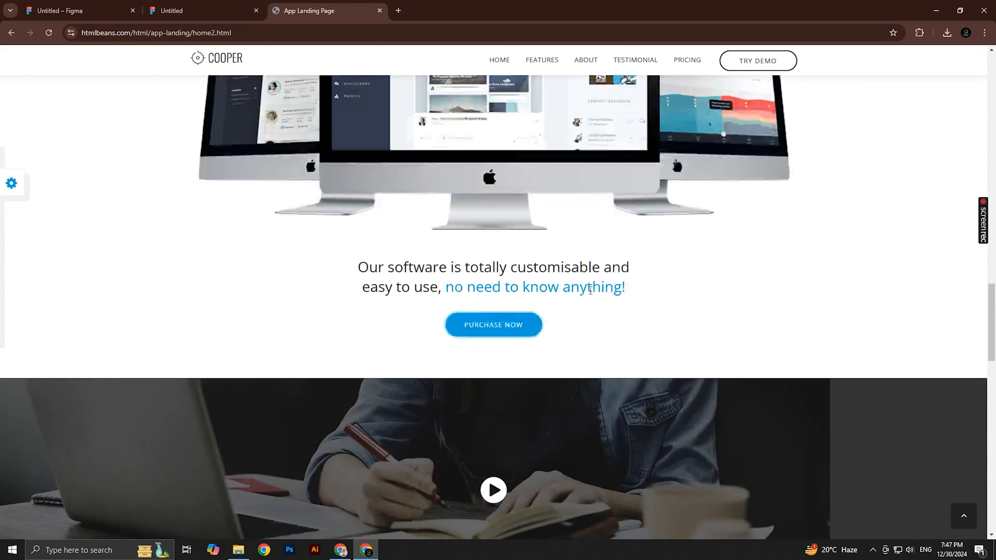
scroll(597, 289, "up", 6)
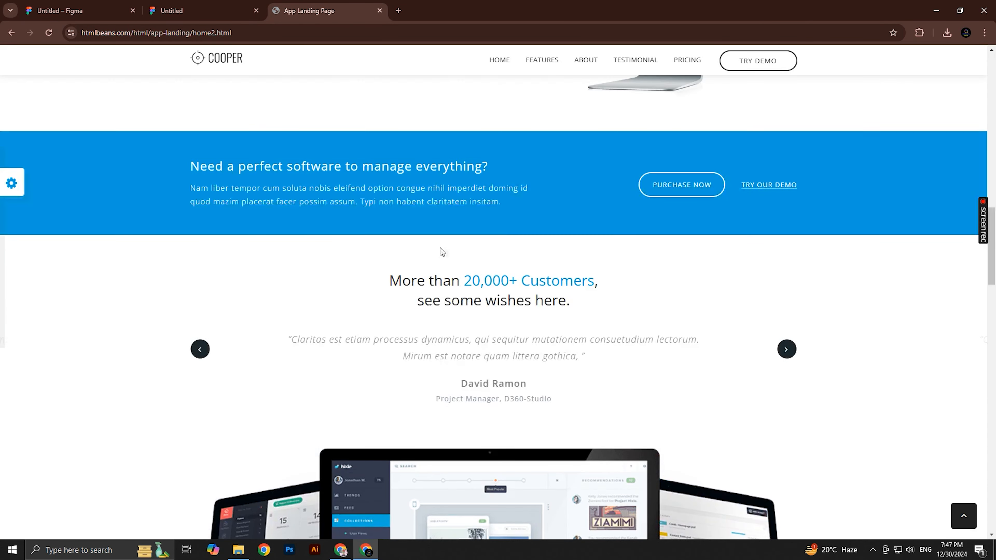
Advance the reference page's testimonial slider twice and go back one testimonial to examine its sliding behaviour
left_click(791, 355)
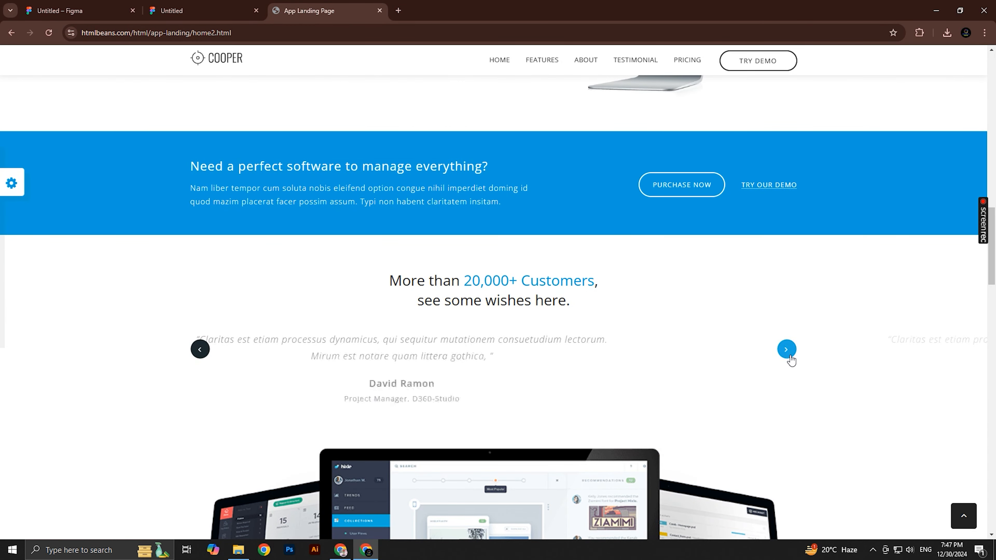
left_click(790, 355)
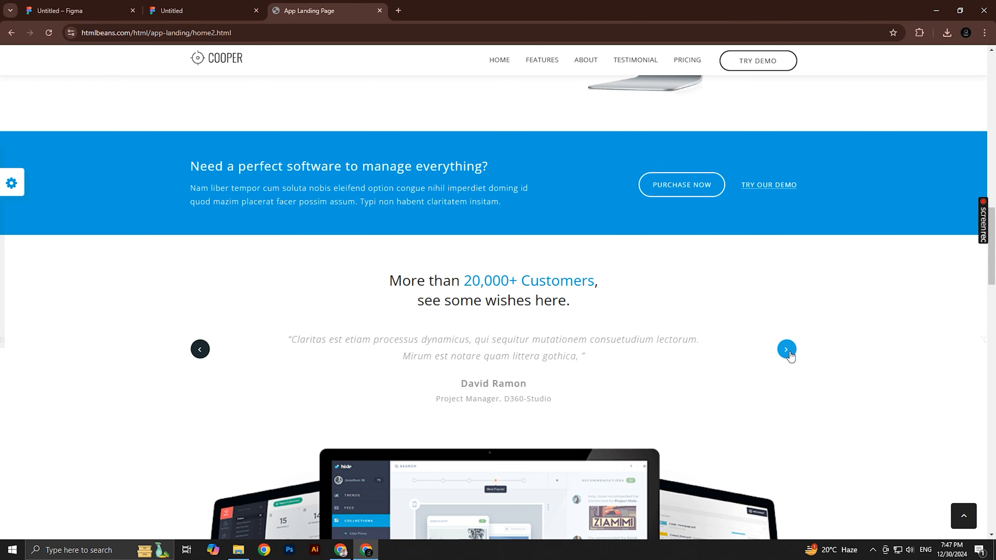
left_click(206, 354)
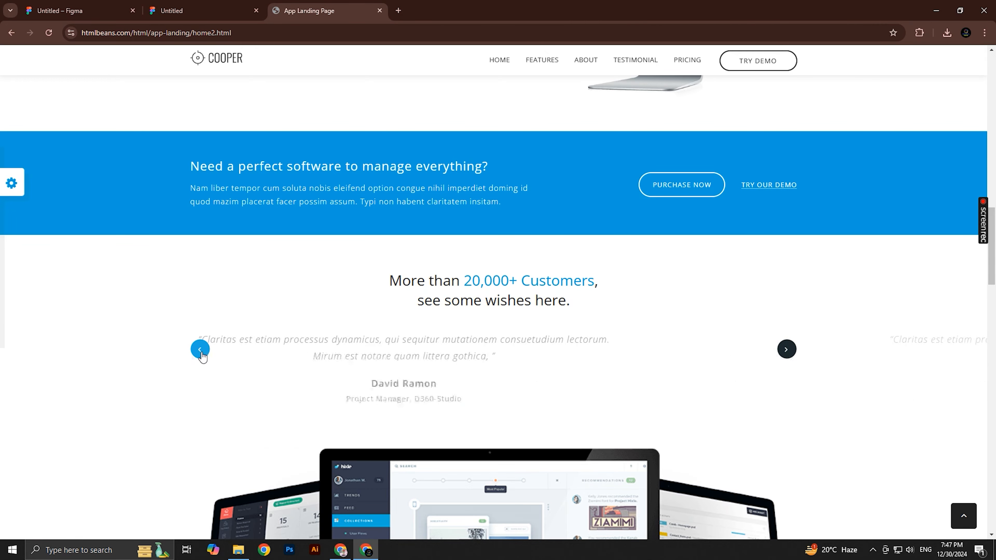
Look over the reference page from the video banner down to the trusted customers section and return to the testimonials
scroll(592, 293, "down", 10)
scroll(593, 293, "down", 20)
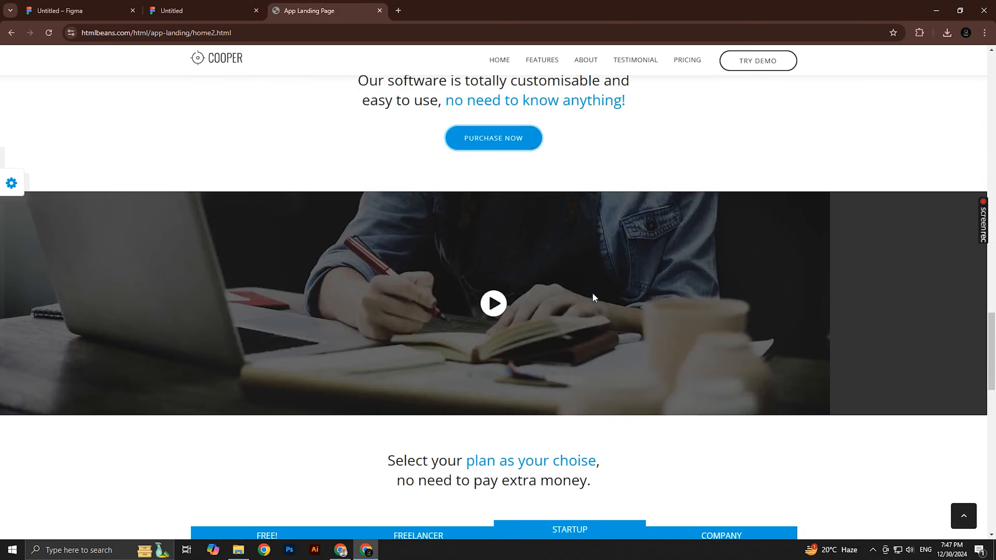
scroll(593, 294, "down", 7)
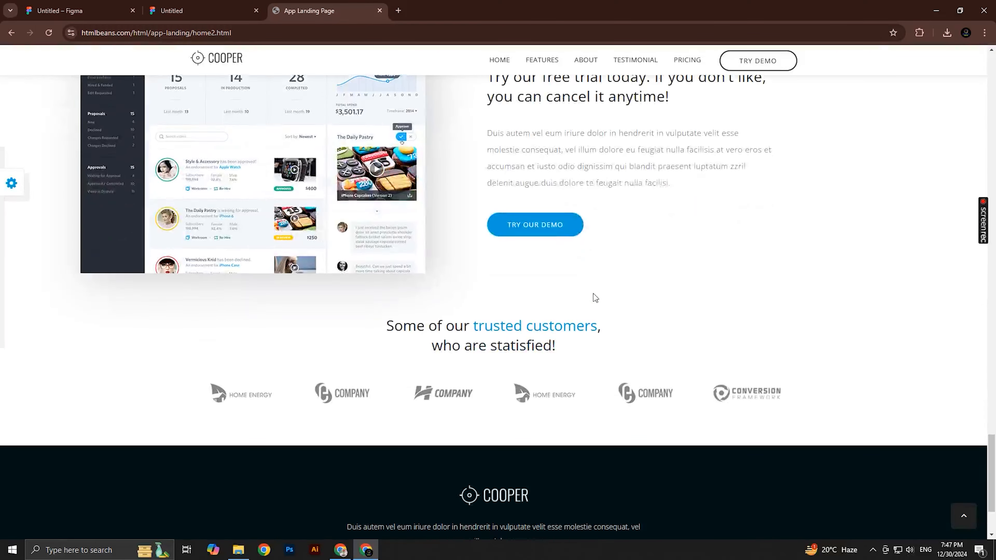
scroll(594, 294, "up", 20)
scroll(602, 256, "up", 14)
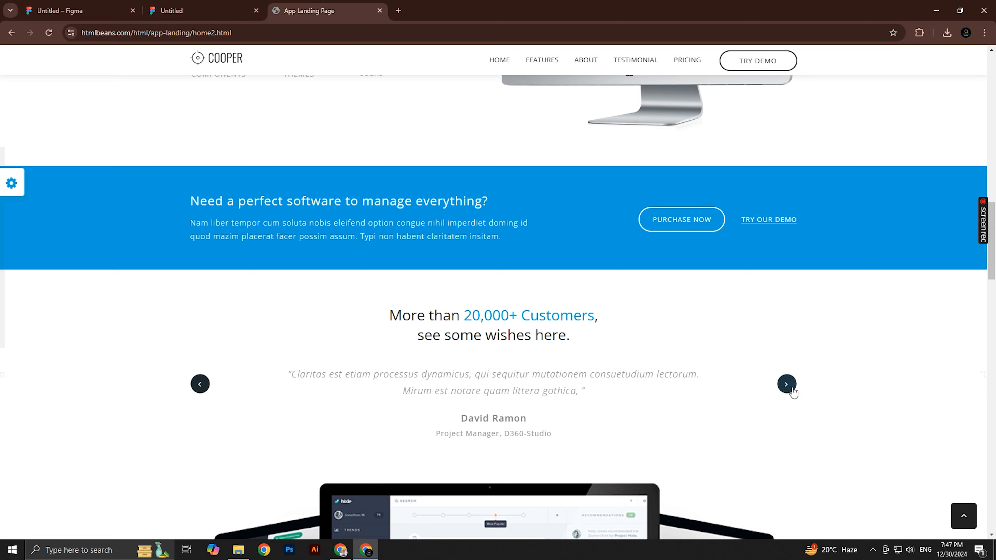
Examine the "More than 20,000+ Customers" slider by advancing one testimonial and stepping backwards repeatedly
left_click(786, 384)
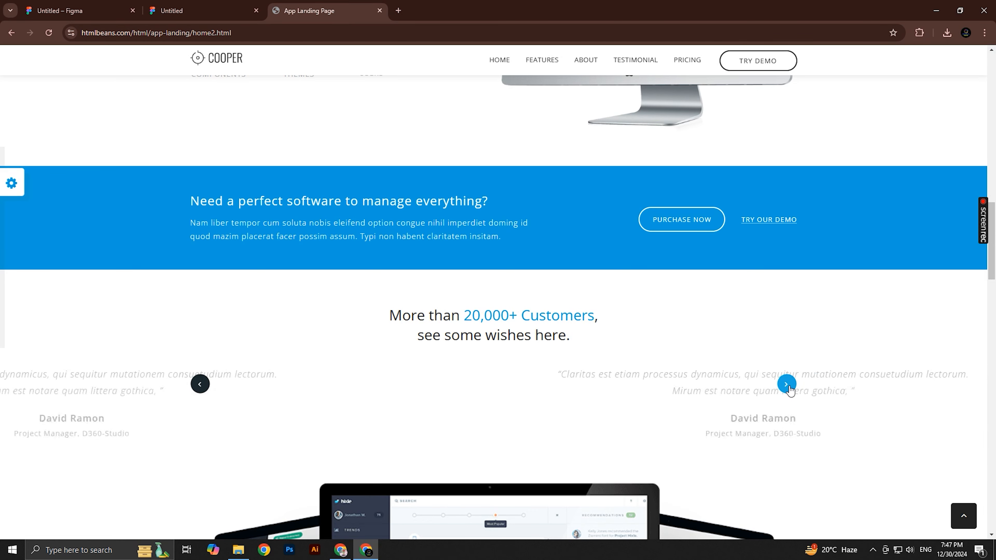
left_click(199, 392)
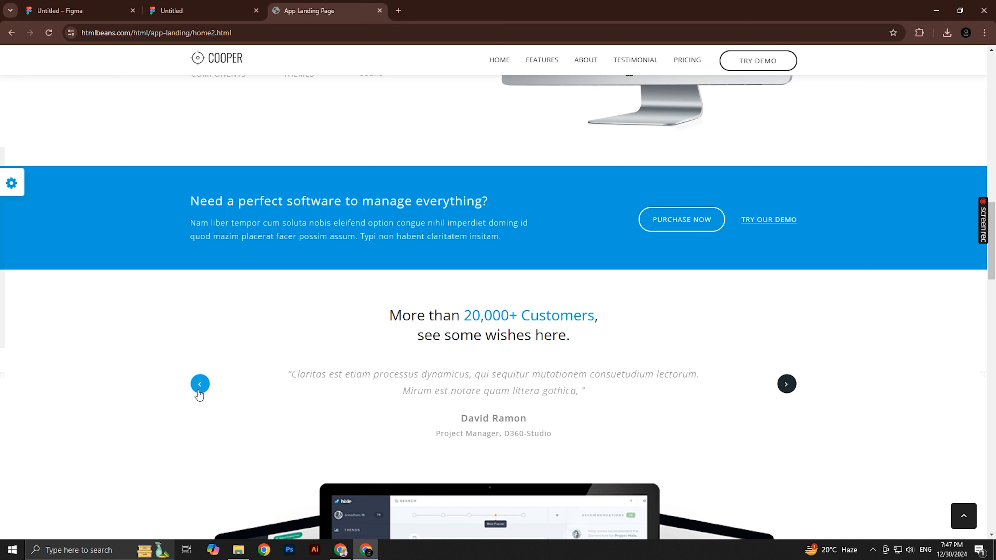
left_click(199, 392)
left_click(199, 392)
left_click(199, 392)
left_click(199, 392)
left_click(200, 392)
left_click(199, 391)
left_click(200, 392)
left_click(200, 392)
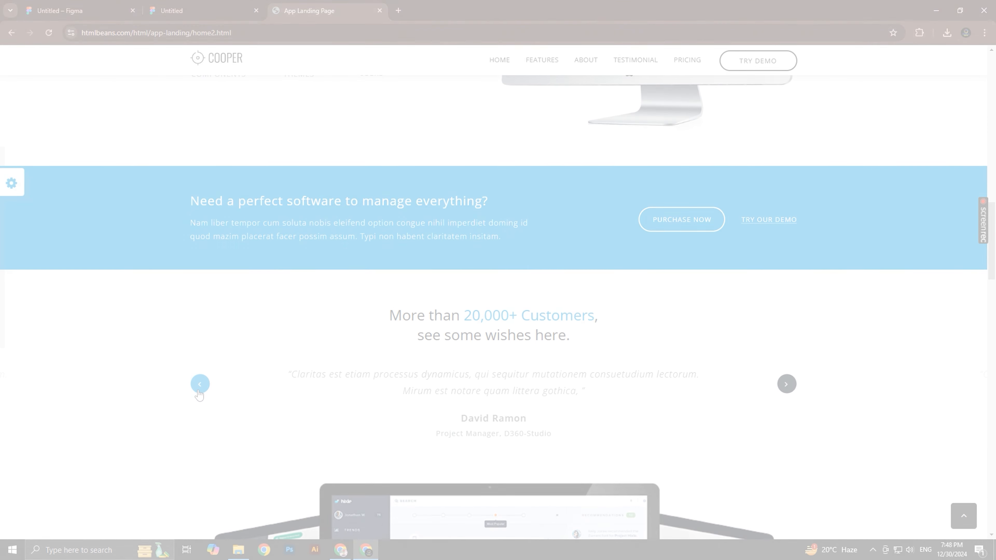